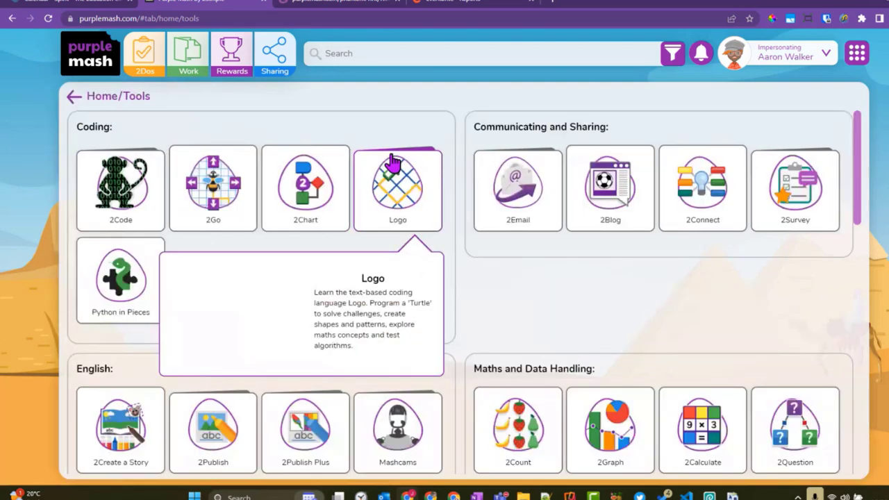
Open the 2Email activities page from the Communicating and Sharing tools.
mouse_move(530, 177)
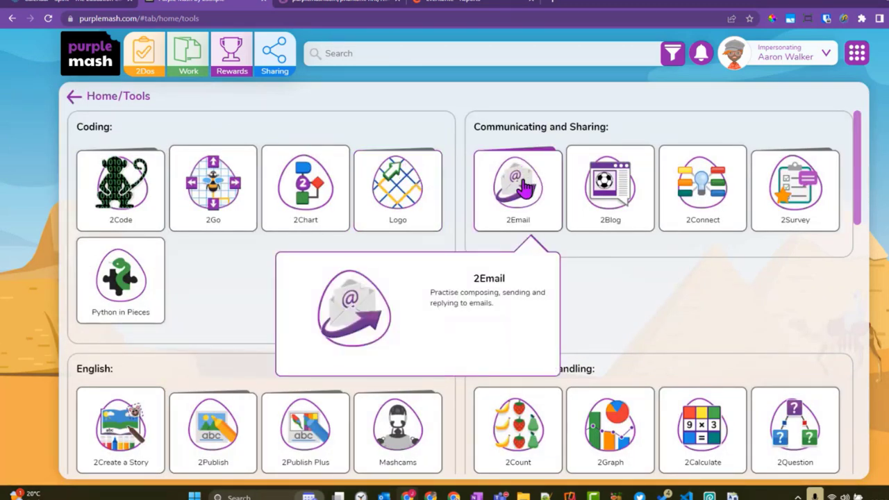
left_click(515, 188)
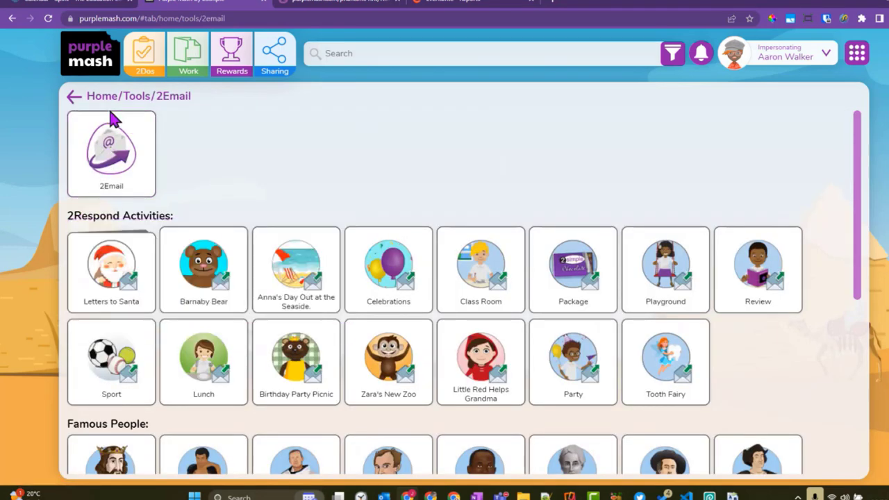
Look through the 2Respond Activities and Famous People email simulations available in 2Email.
mouse_move(82, 159)
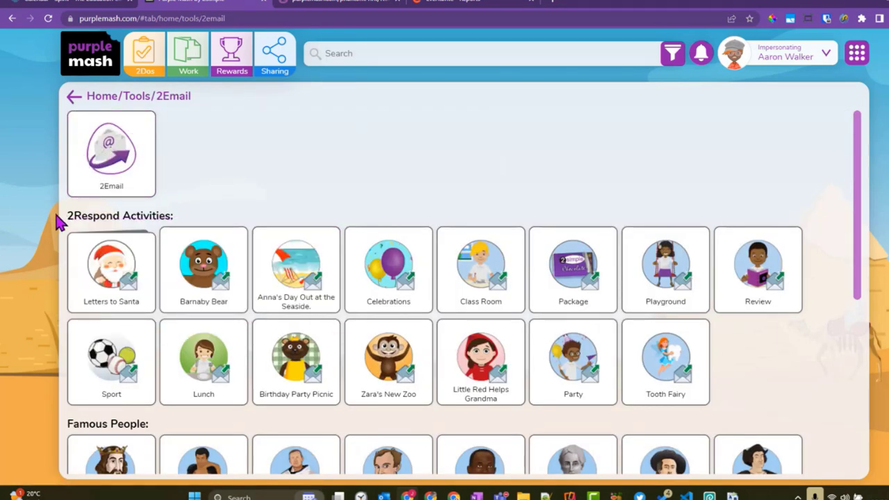
mouse_move(804, 262)
scroll(643, 216, "down", 3)
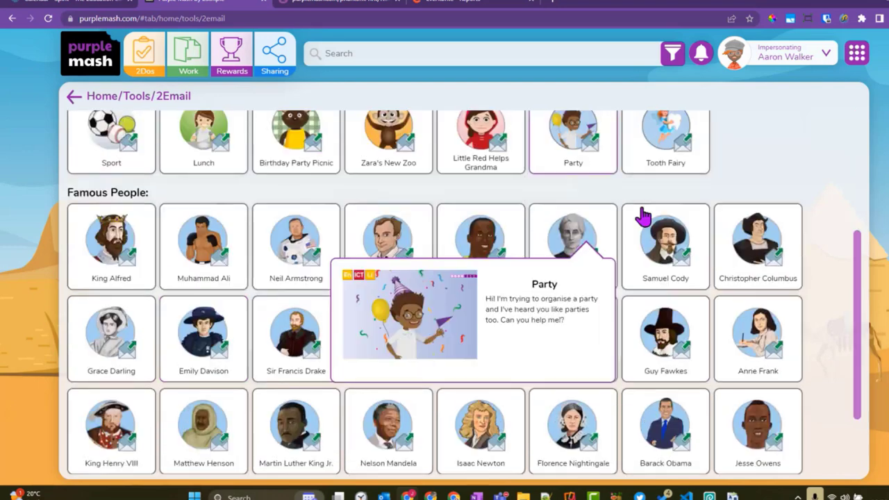
scroll(801, 194, "down", 2)
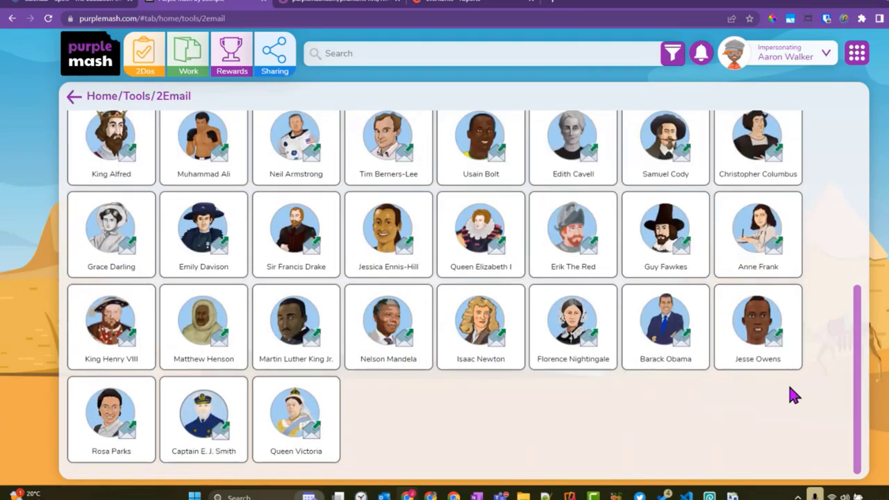
scroll(699, 396, "up", 5)
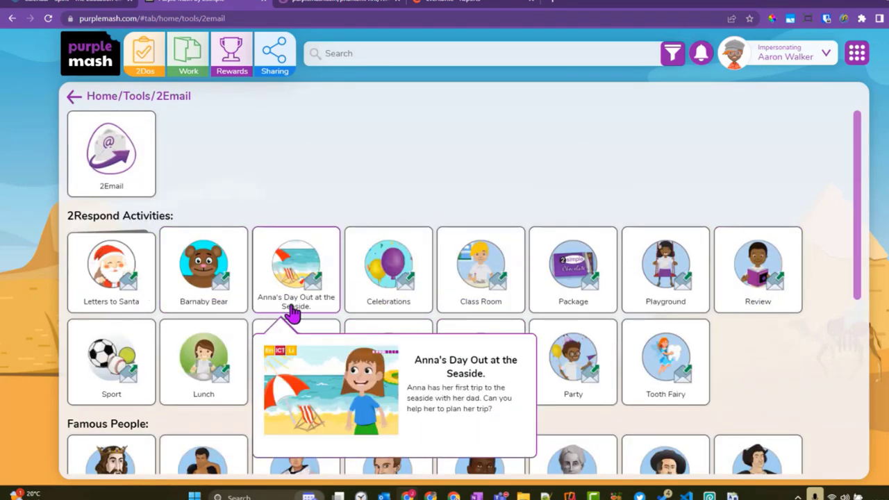
scroll(789, 381, "down", 2)
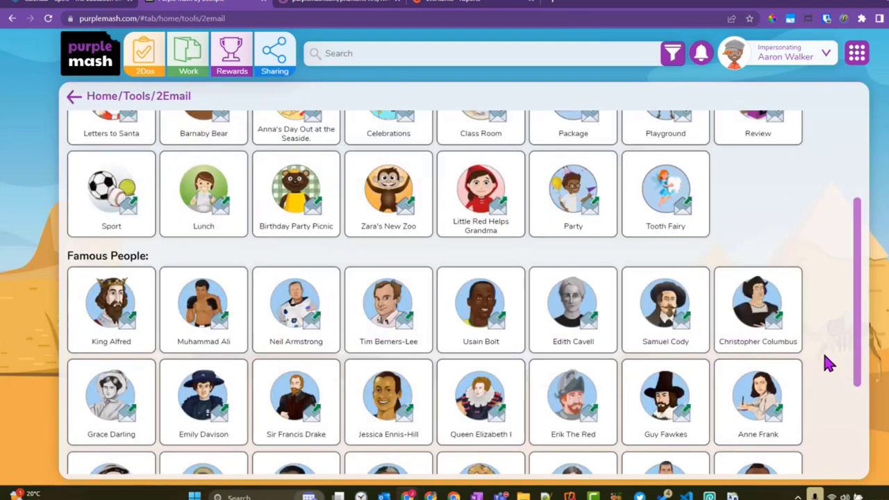
scroll(824, 356, "up", 2)
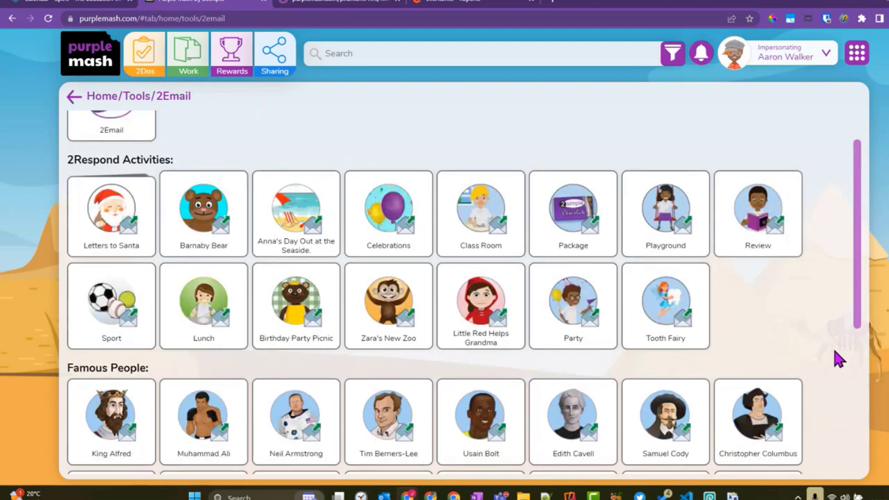
scroll(837, 358, "down", 1)
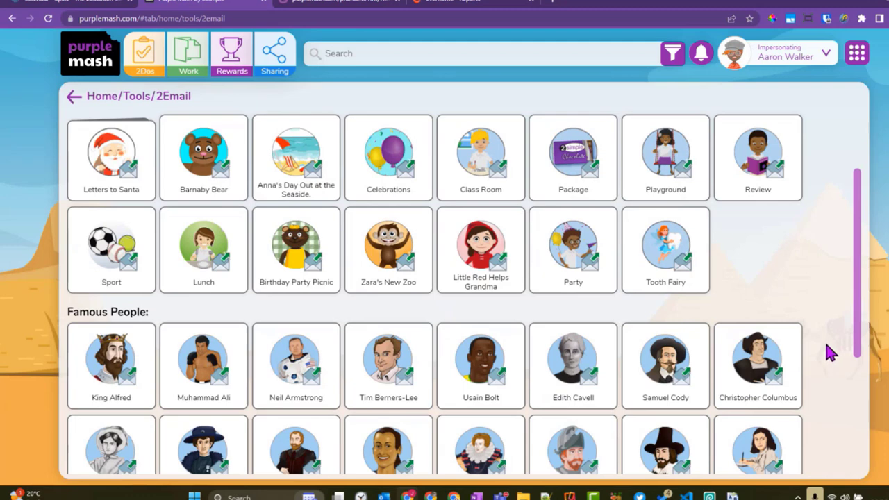
scroll(674, 327, "down", 1)
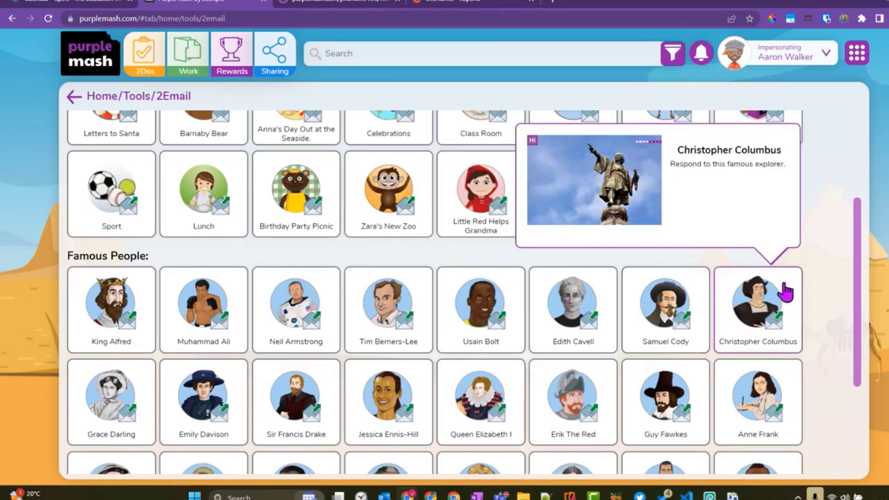
Launch the Usain Bolt activity and open the first unread "My speed" email in the inbox.
mouse_move(501, 323)
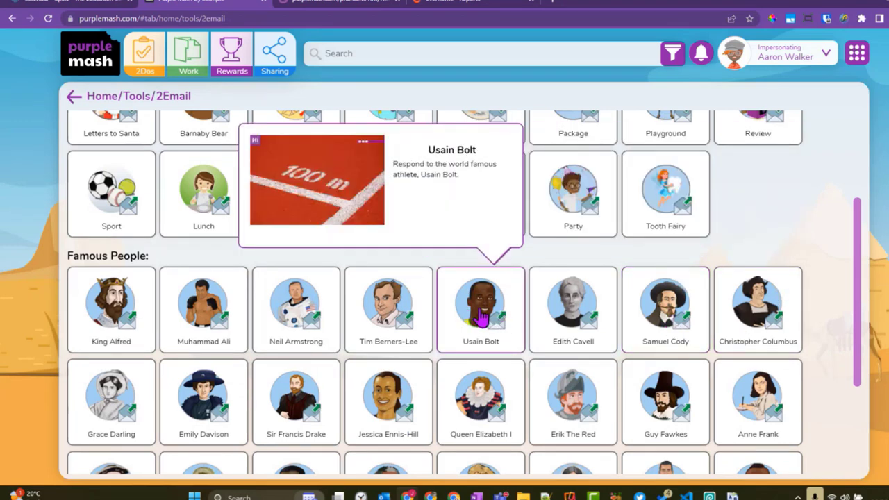
left_click(481, 316)
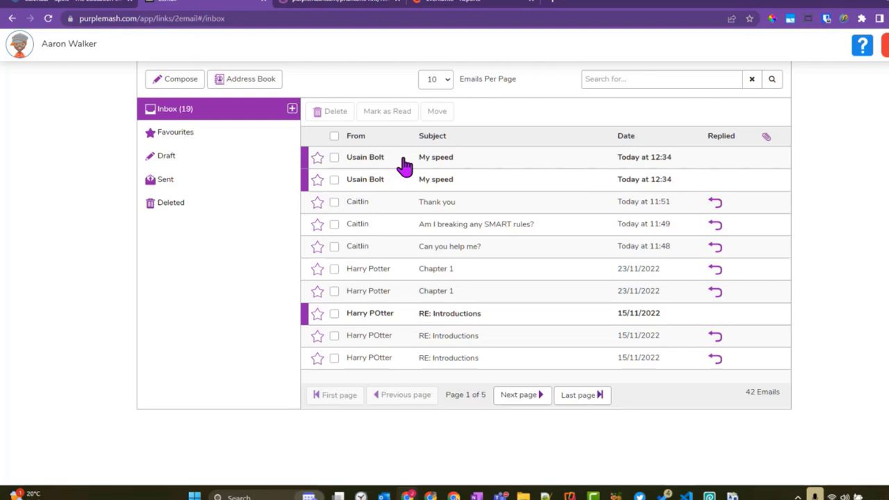
left_click(440, 163)
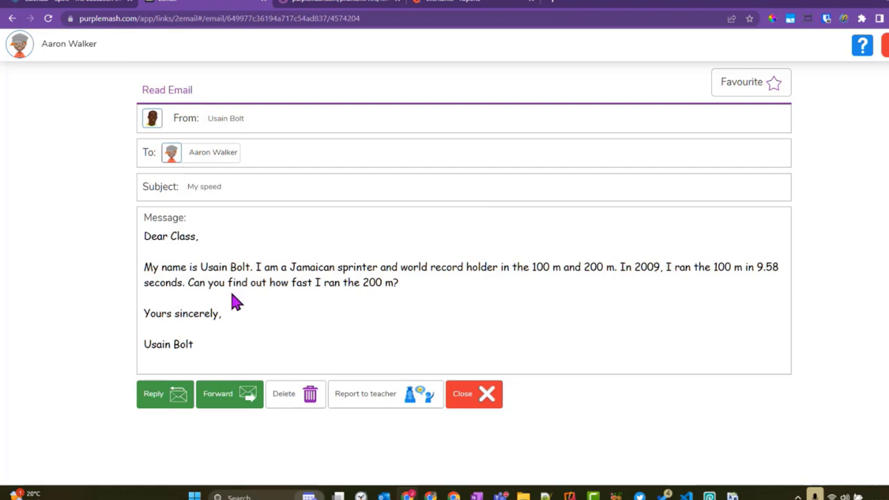
Reply with "Wow, Usain, you were so fast. I believe youran 200m in 18.6 seconds!", sign off with "Best wishes" and the sender's name, and send it.
left_click(155, 393)
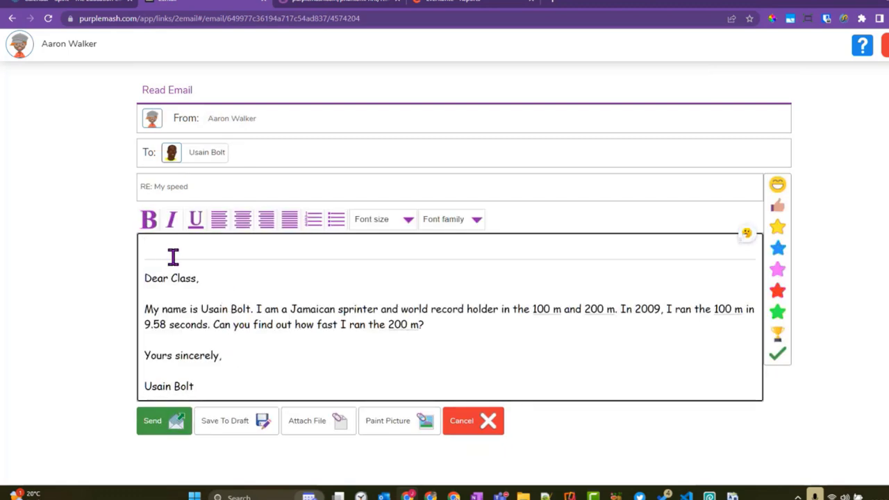
type("Wow, Usain")
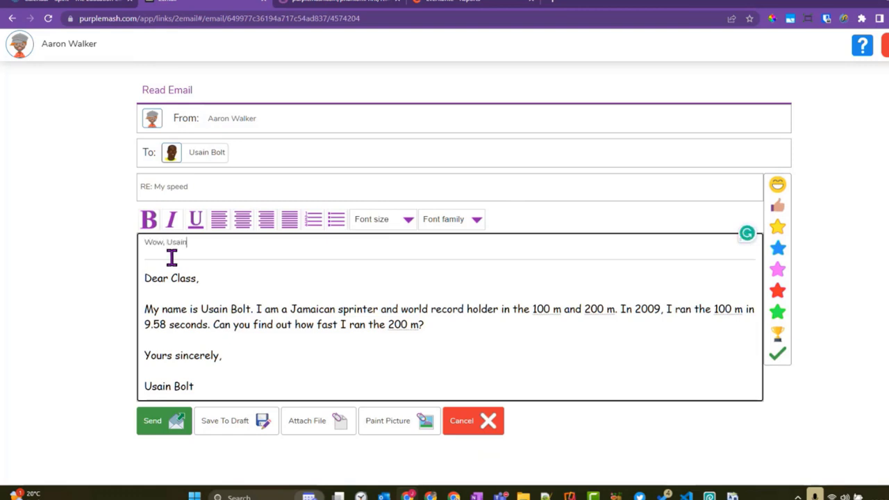
type(", you were so fast.  I believe your")
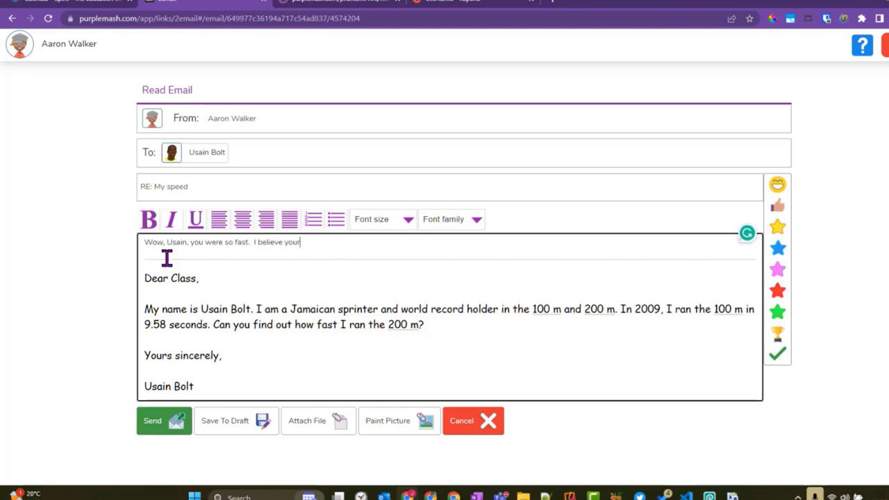
type("an 200m in 18.6 seconds")
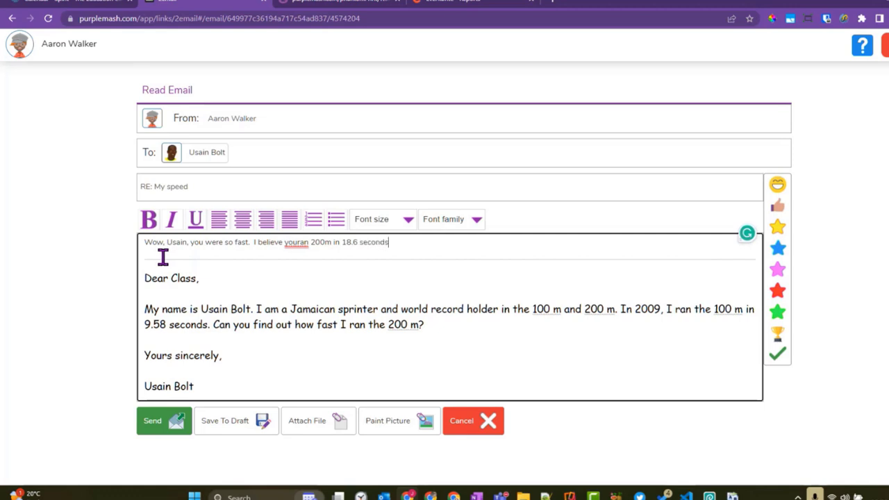
type("!")
key("Return")
key("Return")
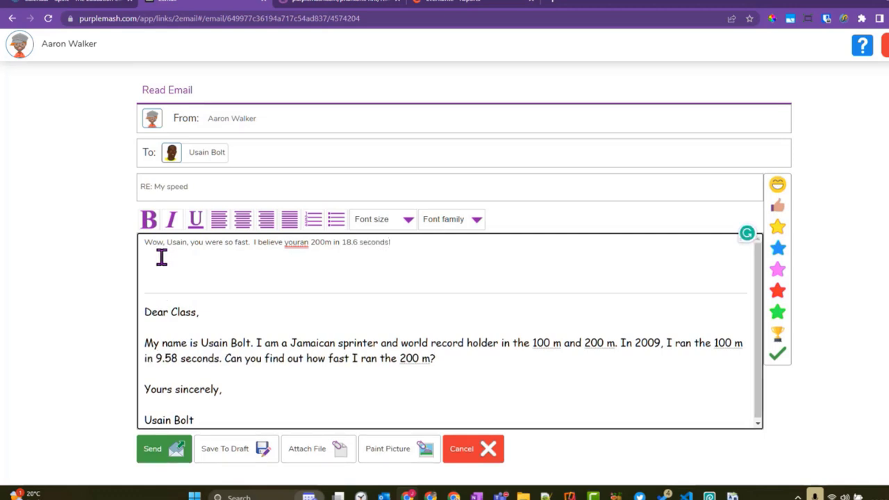
type("Best wishes, Justin")
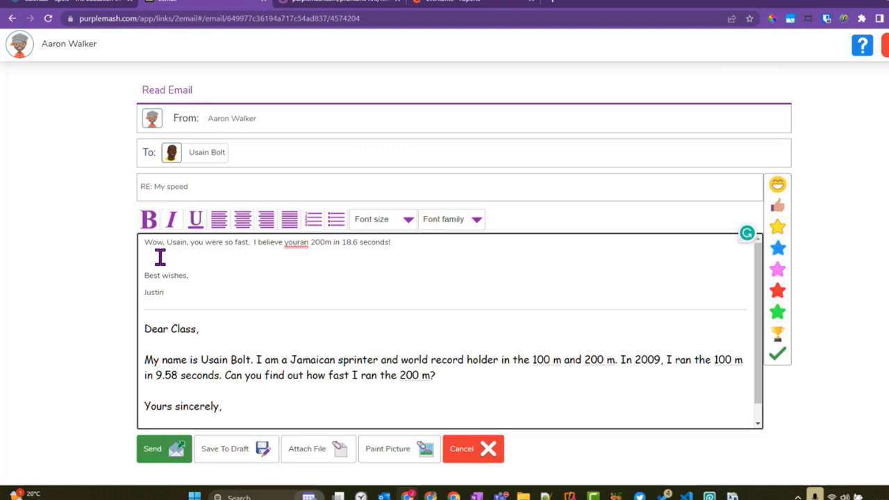
left_click(177, 448)
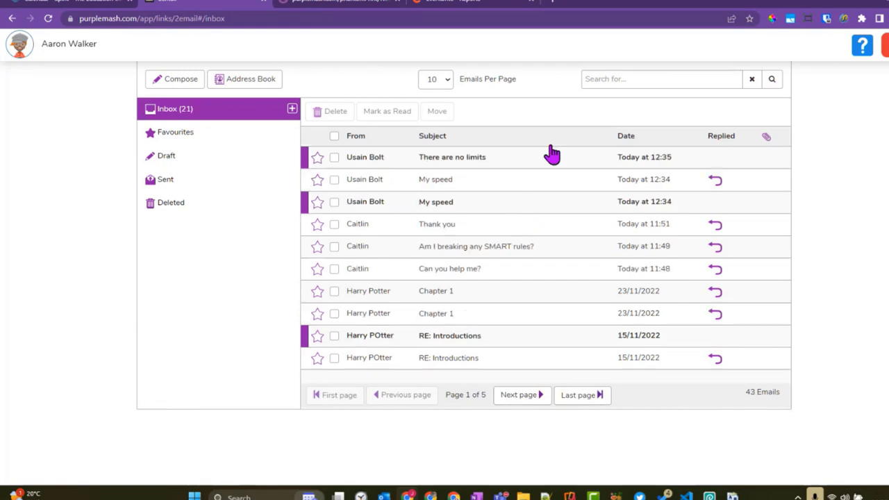
Open Usain Bolt's "There are no limits" response to read it, and exit 2Email to the activities page.
left_click(464, 159)
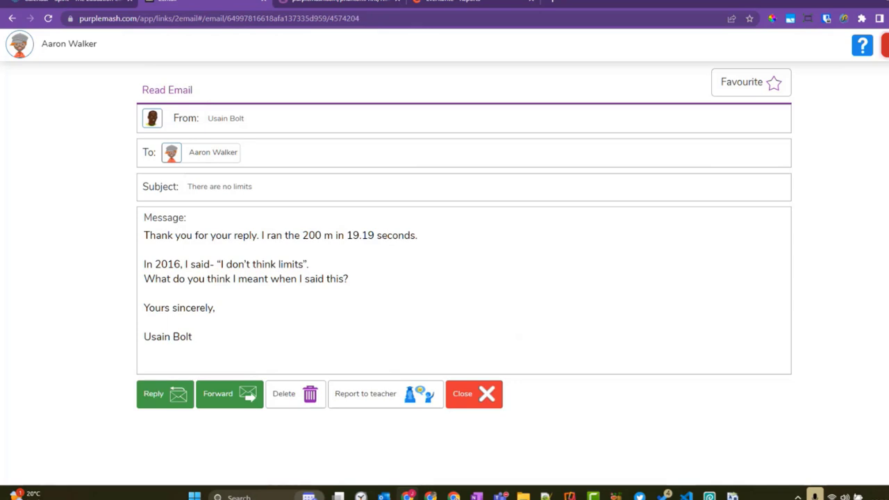
left_click(885, 45)
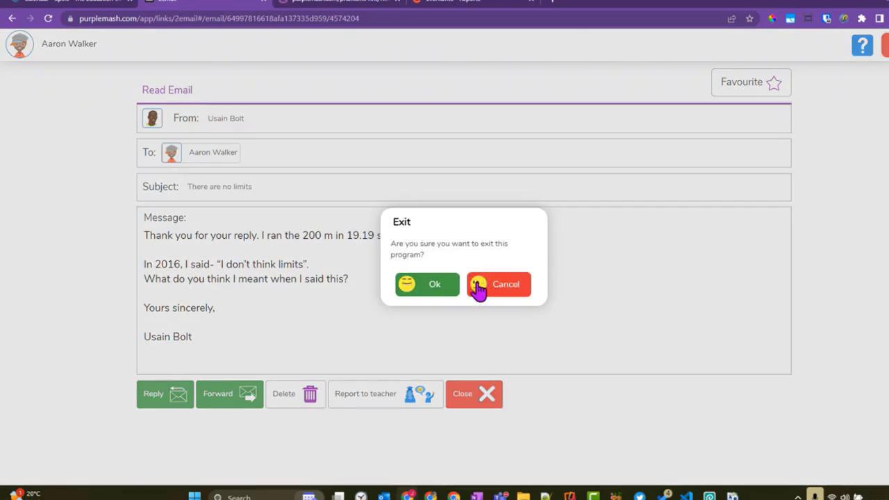
left_click(433, 288)
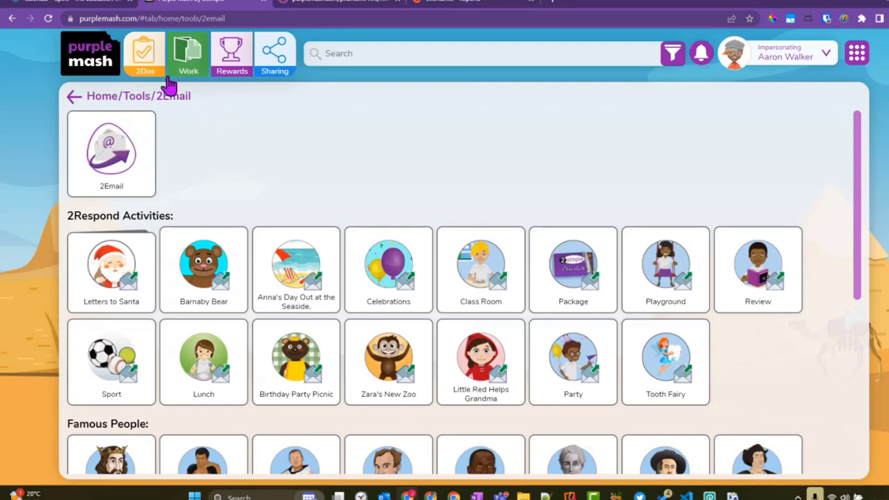
scroll(381, 182, "down", 3)
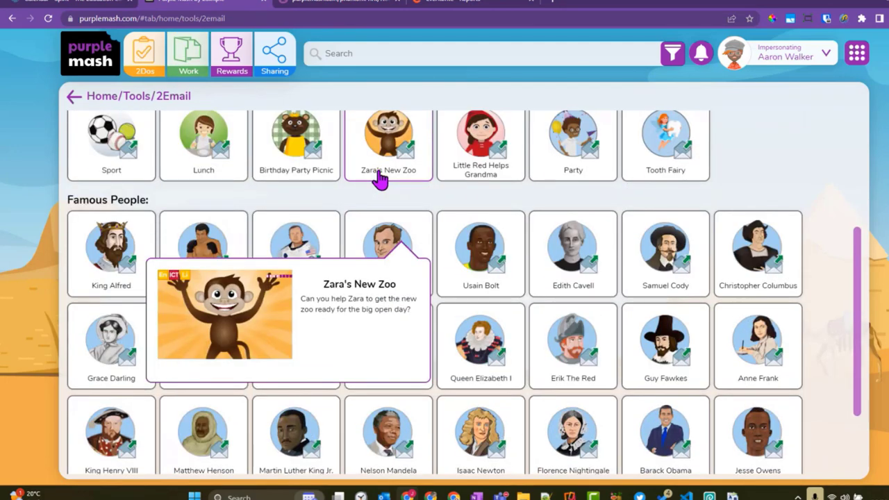
scroll(381, 178, "up", 3)
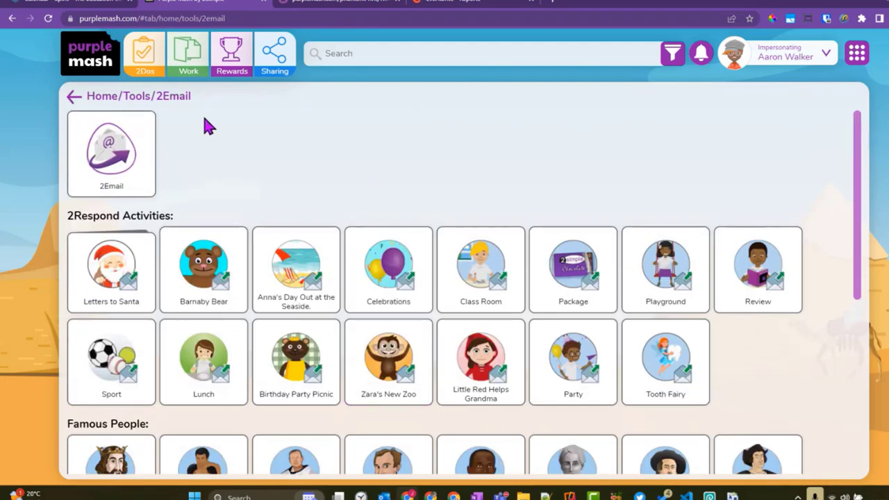
Show the completed 2Dos and open the work for the Stranger activity.
left_click(146, 61)
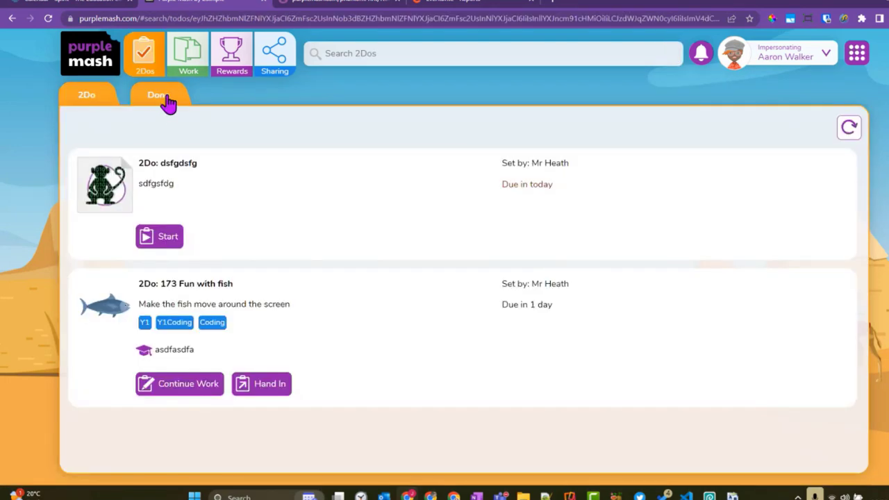
left_click(161, 98)
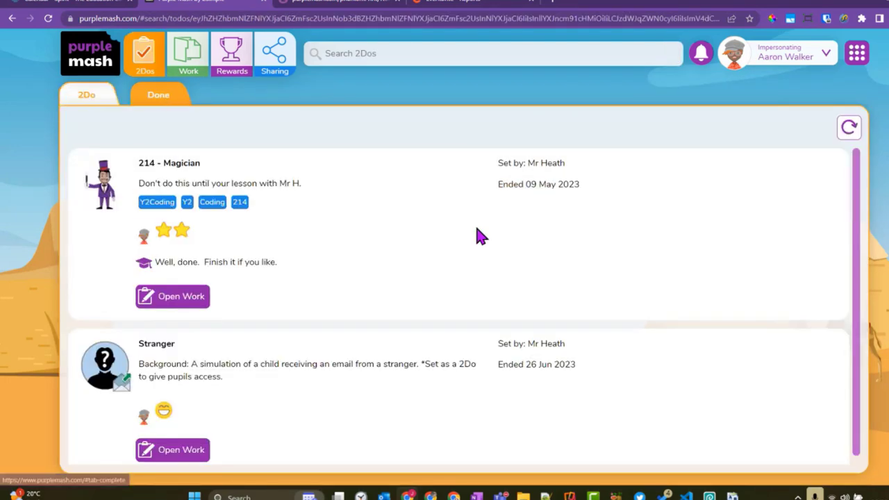
scroll(479, 237, "down", 1)
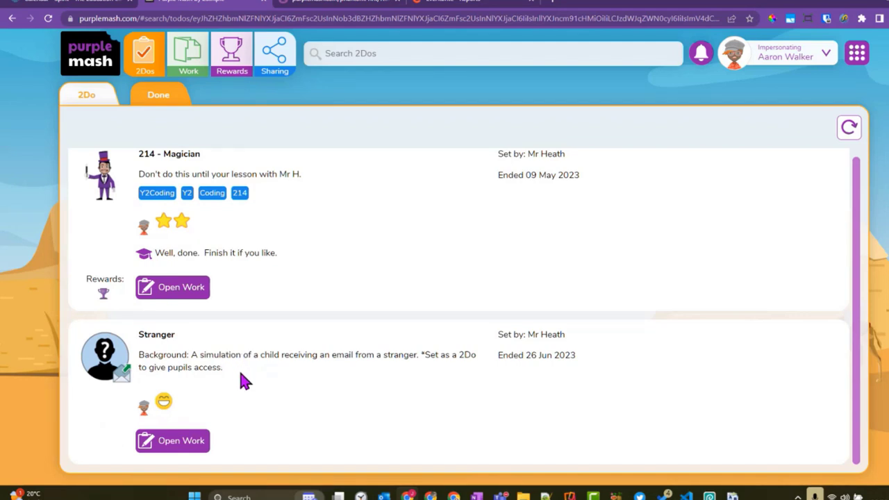
left_click(179, 443)
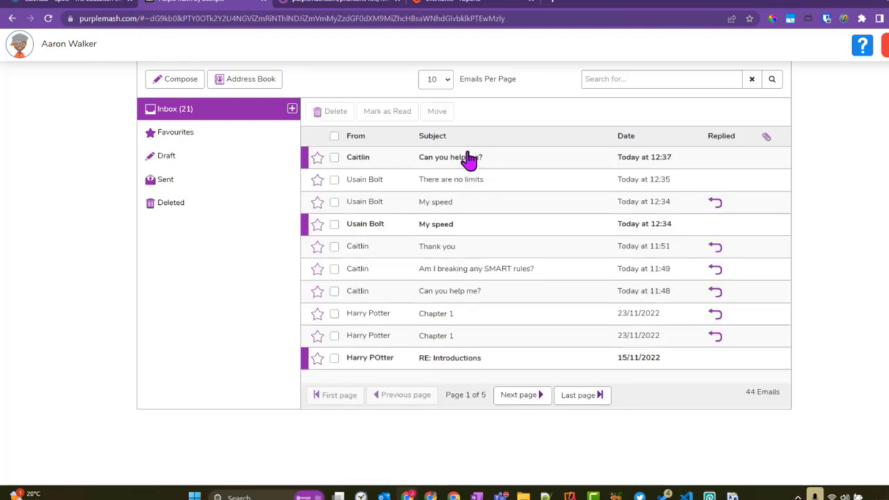
Open the already answered "Can you help me?" email, report it to the teacher and acknowledge the safe simulation notice.
left_click(436, 295)
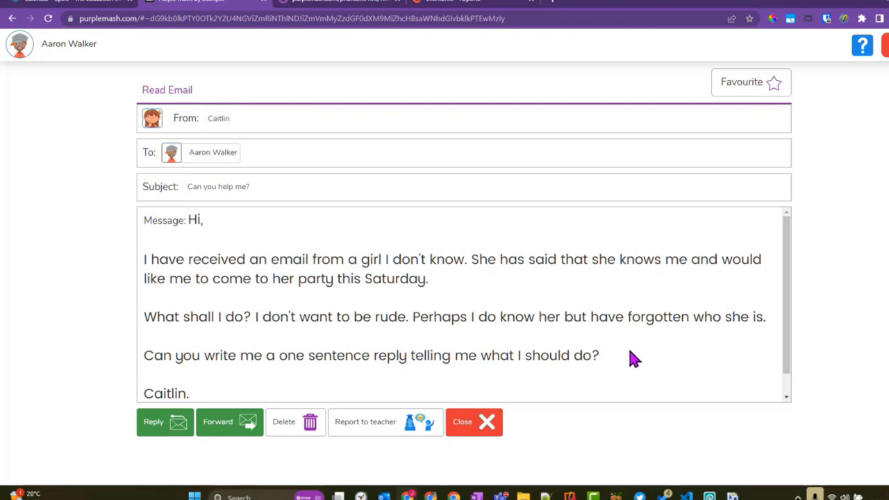
scroll(633, 358, "down", 1)
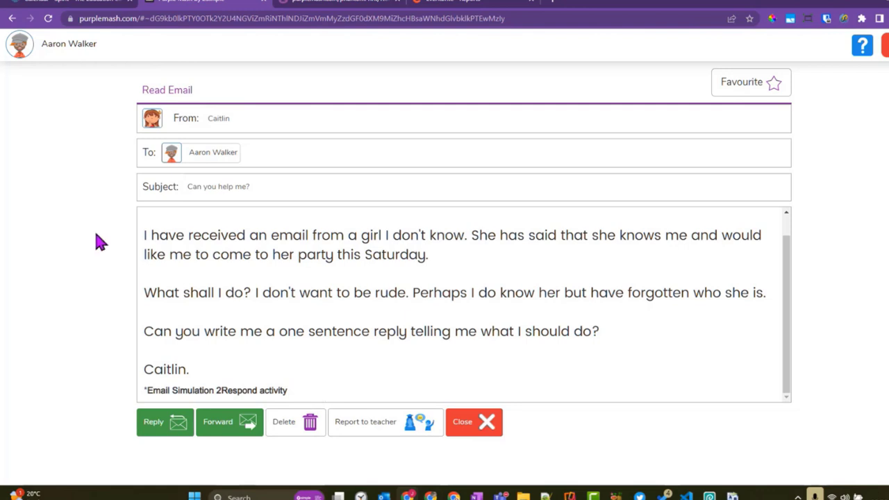
left_click(389, 427)
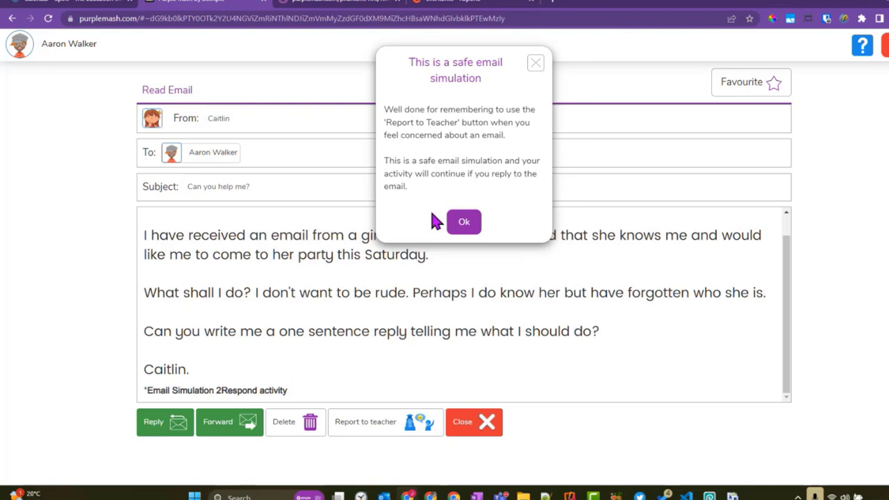
left_click(464, 222)
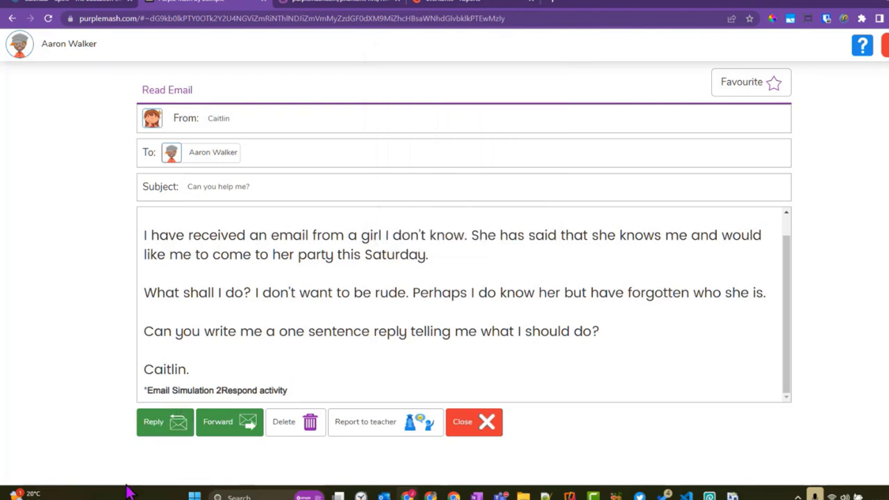
Start a reply to the "Can you help me?" email and exit 2Email without sending it.
left_click(141, 423)
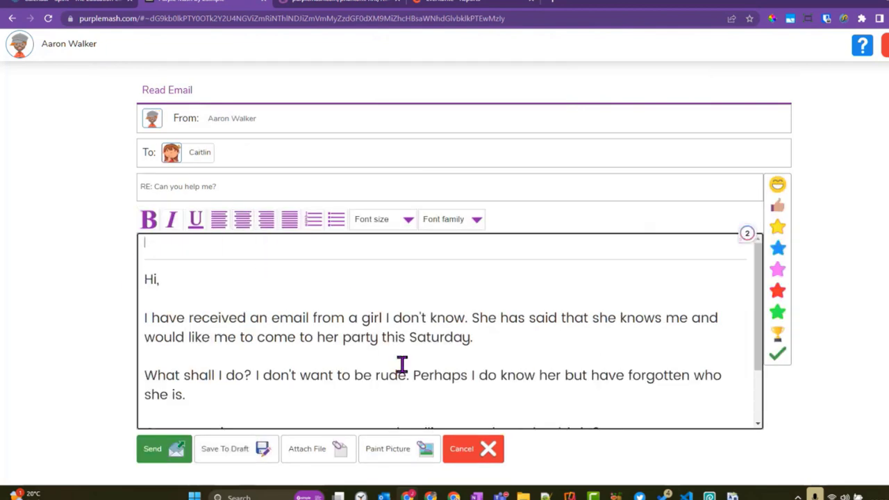
left_click(885, 45)
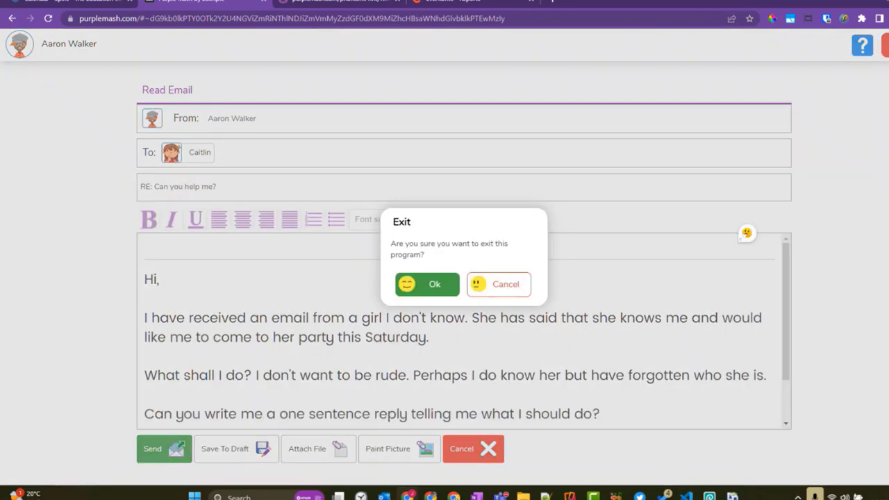
left_click(434, 285)
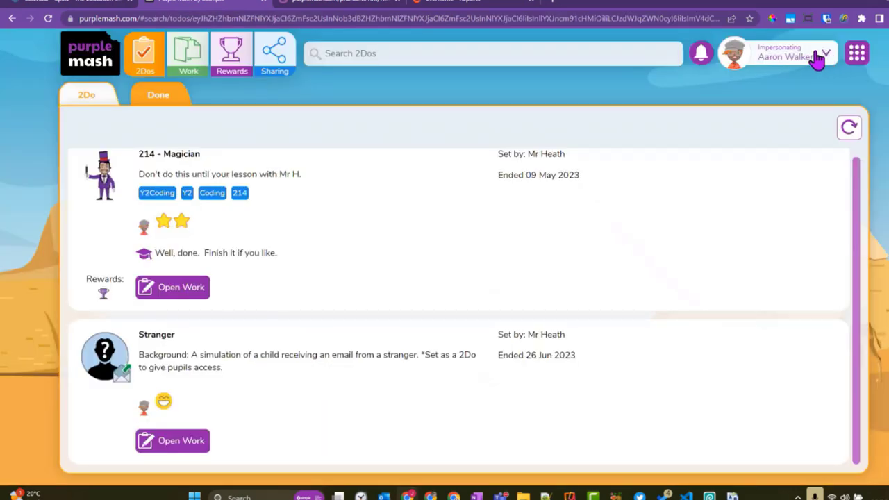
Return from the impersonated pupil to the teacher account and open the 2Email collection in Tools.
left_click(817, 61)
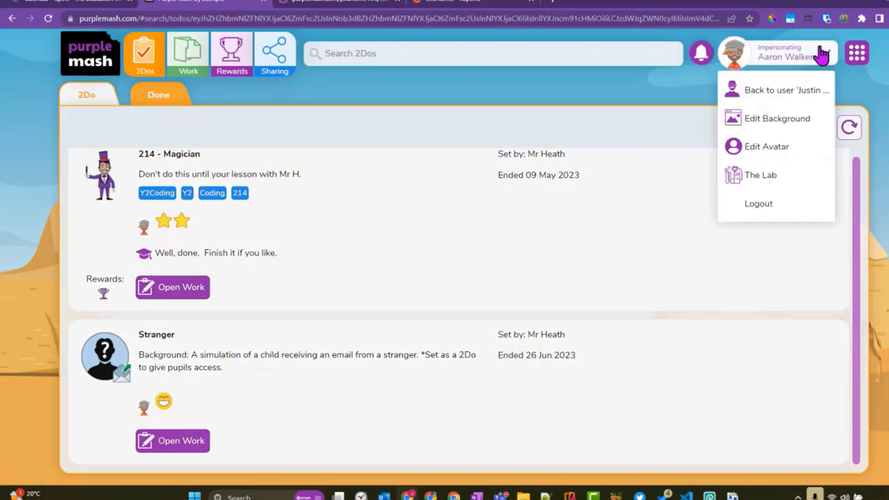
left_click(795, 98)
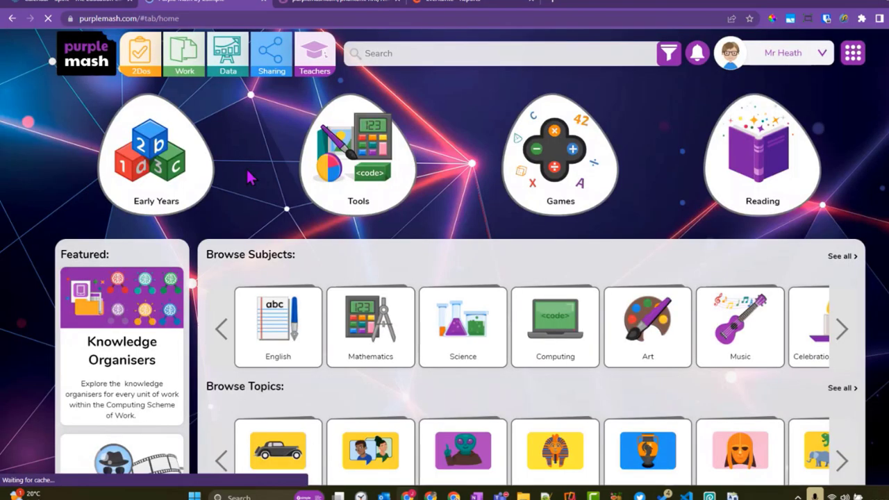
left_click(357, 161)
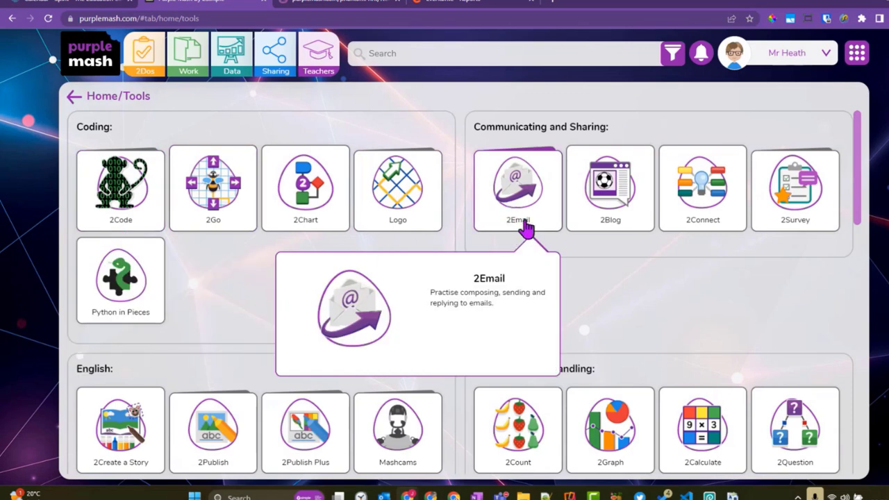
left_click(515, 196)
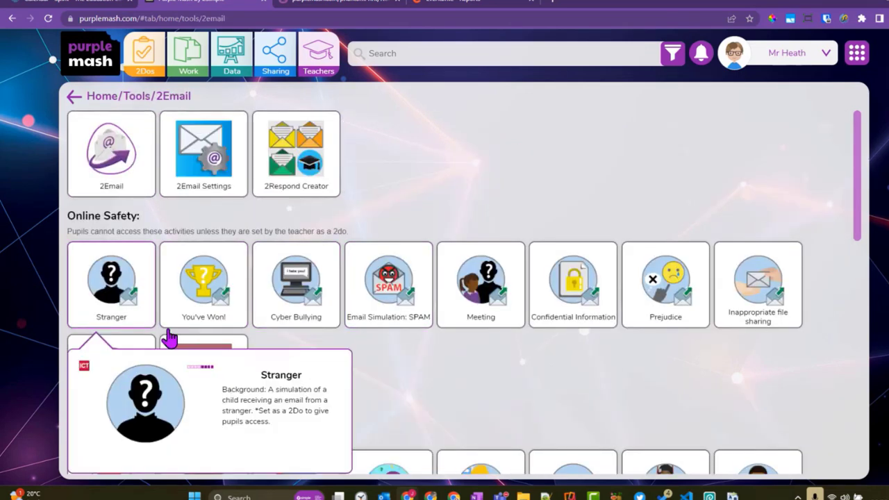
Look through the Online Safety, 2Respond Activities and Famous People simulations on the 2Email page.
scroll(500, 284, "down", 3)
scroll(429, 336, "down", 10)
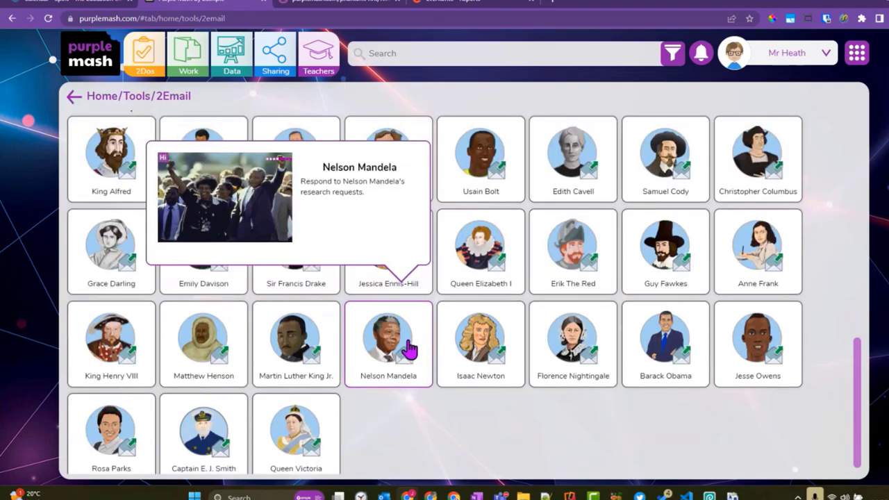
scroll(409, 348, "up", 5)
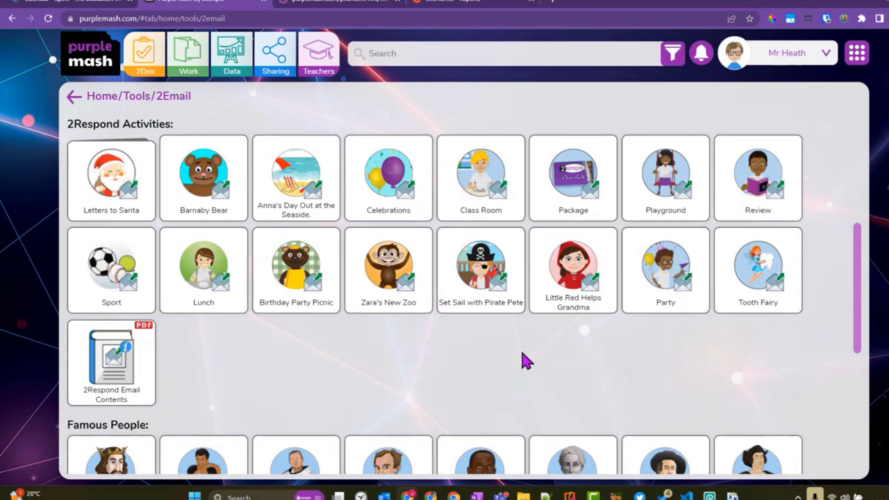
scroll(521, 359, "up", 5)
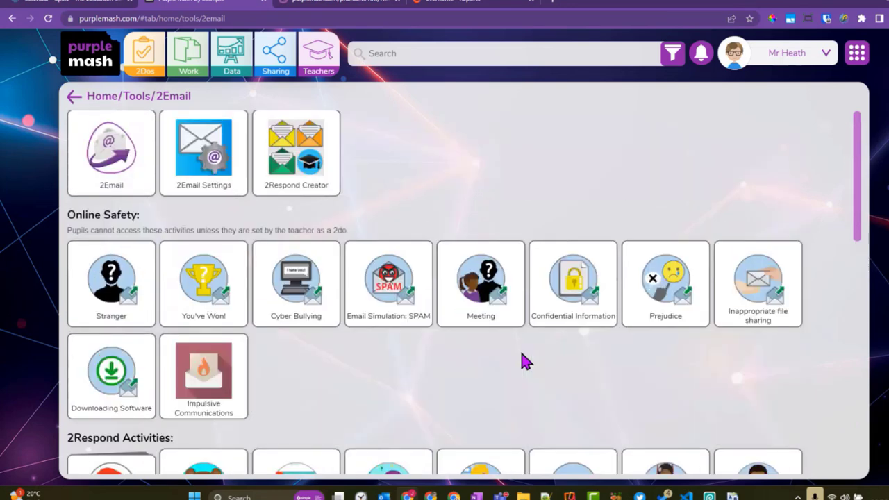
mouse_move(422, 340)
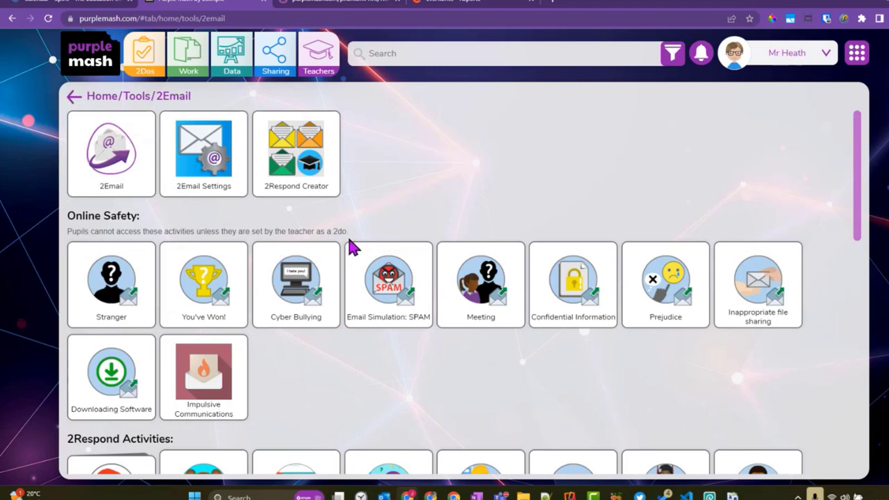
Open the form for setting the Cyber Bullying activity as a 2Do and close it without setting the task.
mouse_move(282, 311)
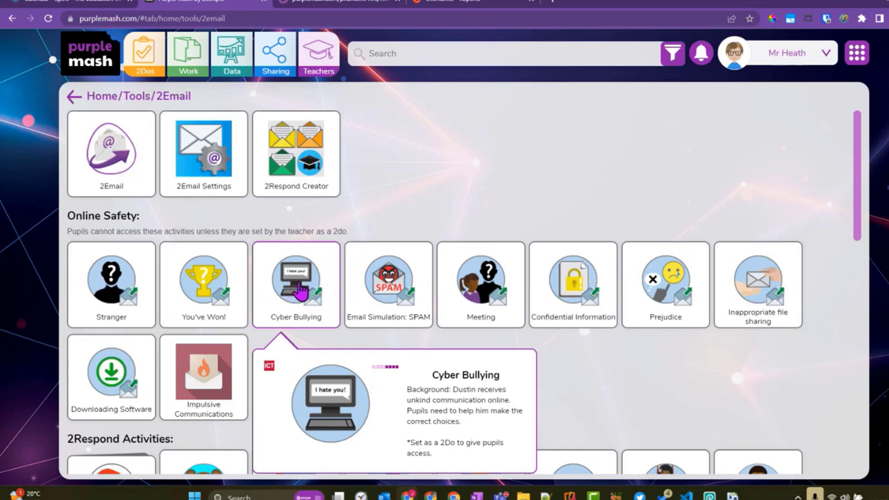
left_click(299, 292)
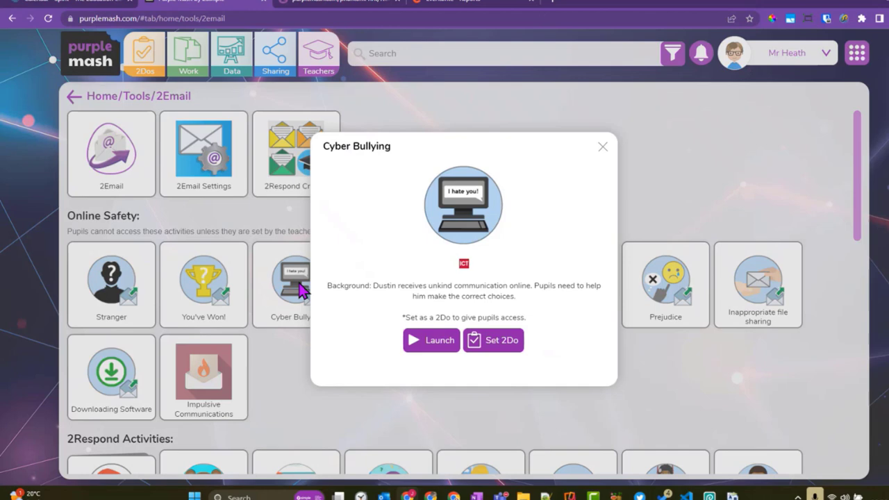
left_click(499, 340)
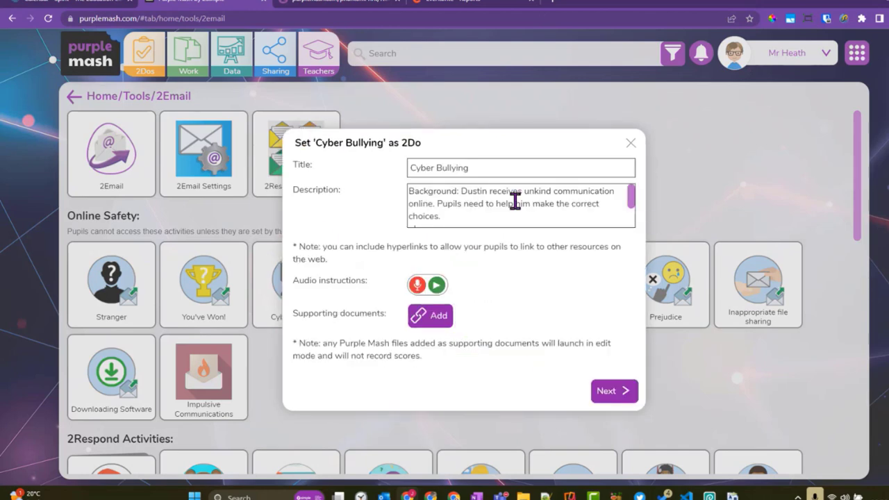
left_click(629, 143)
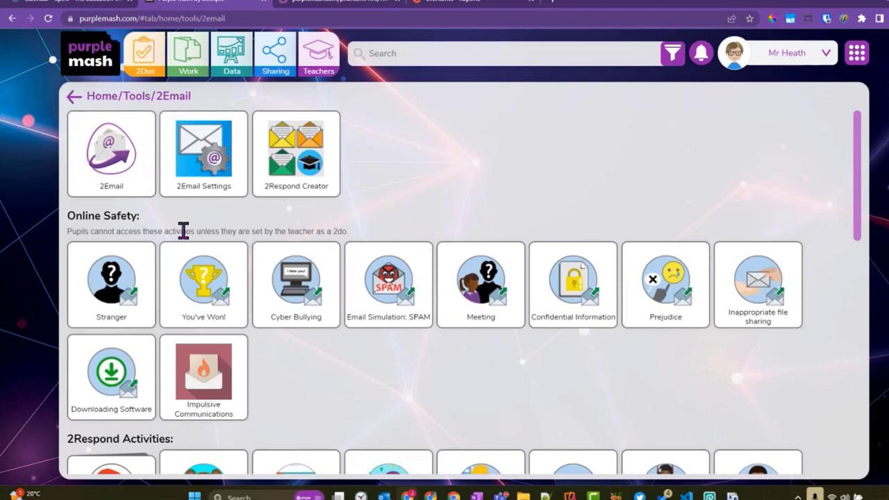
Show the active 2Dos, preview the Stranger 2Do in 2Email, and exit back to the list.
left_click(154, 59)
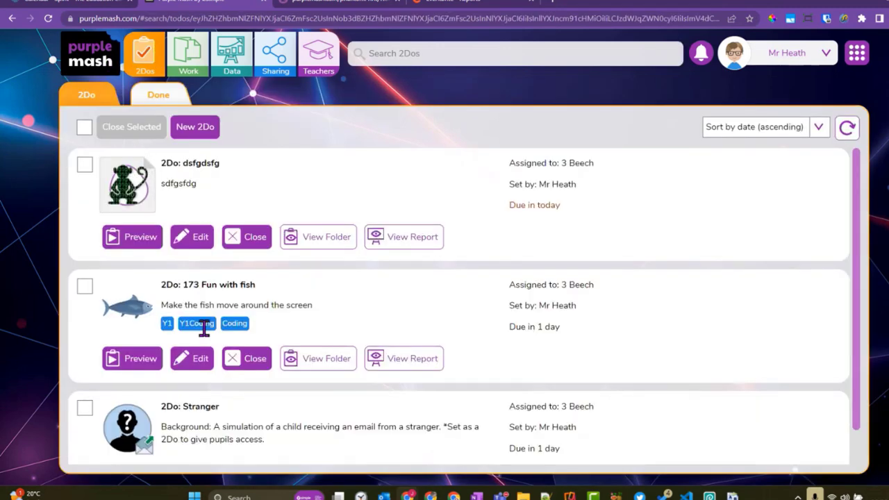
scroll(202, 334, "down", 1)
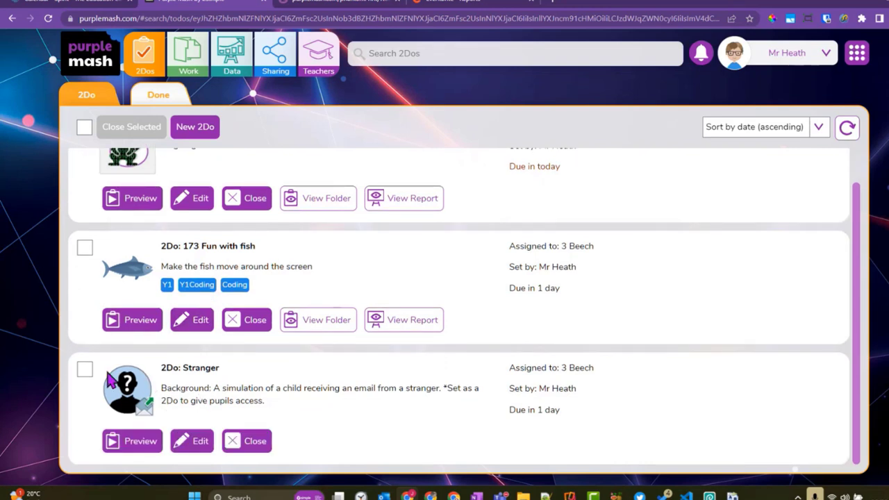
left_click(136, 443)
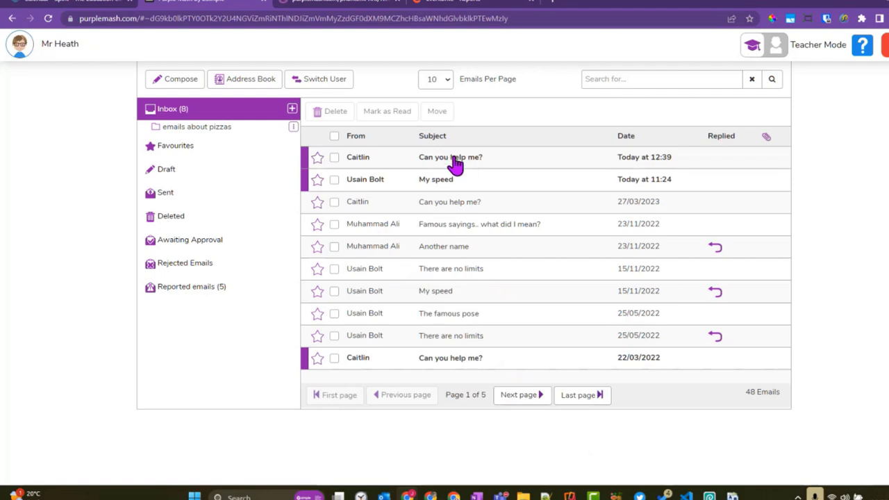
key("Escape")
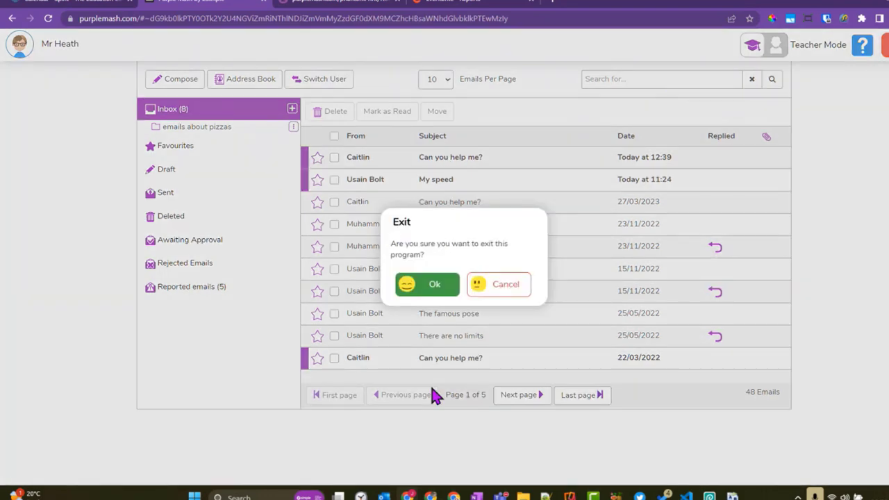
left_click(514, 292)
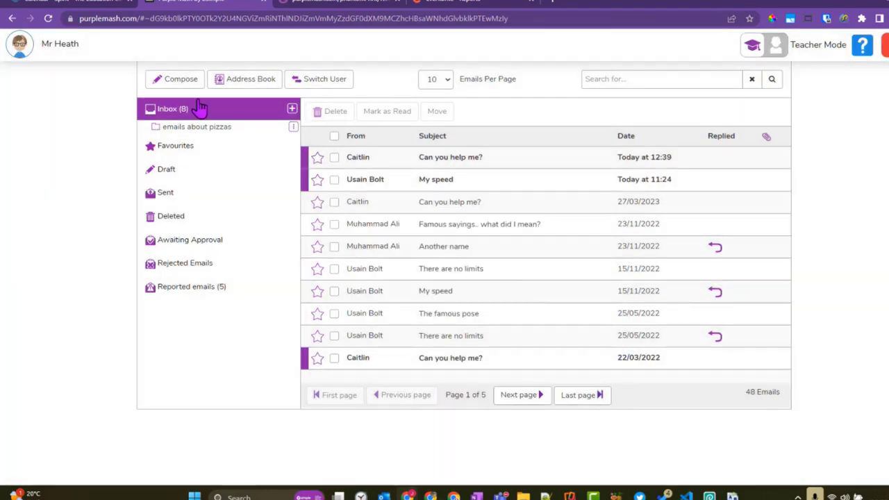
key("Escape")
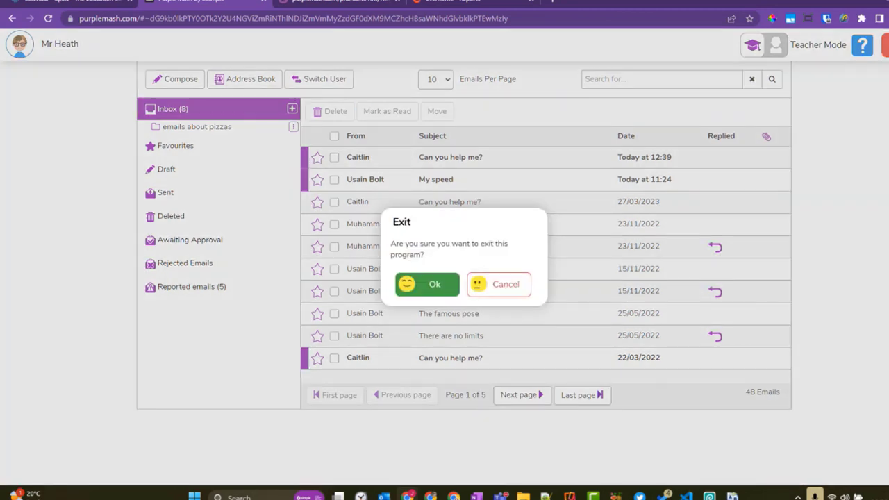
left_click(448, 290)
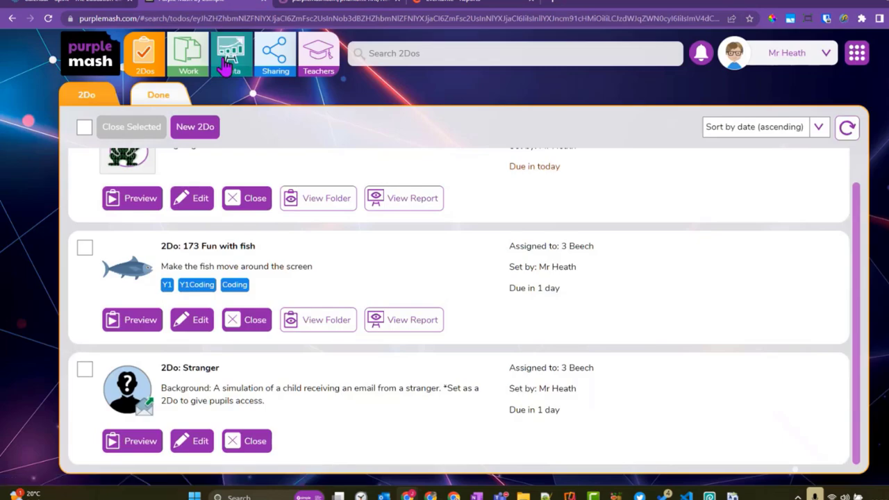
Review the active 2Dos, then go to the handed-in work for the Stranger 2Do from its alert.
scroll(419, 357, "up", 2)
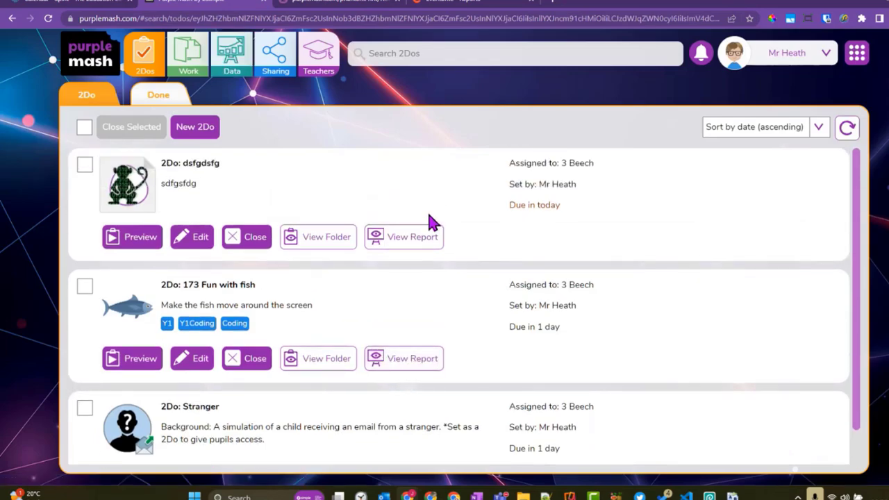
scroll(411, 216, "down", 1)
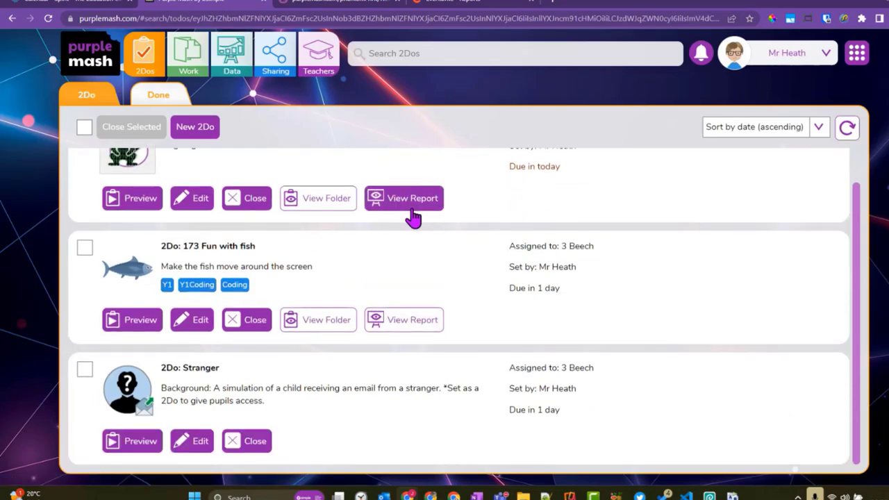
scroll(427, 236, "up", 1)
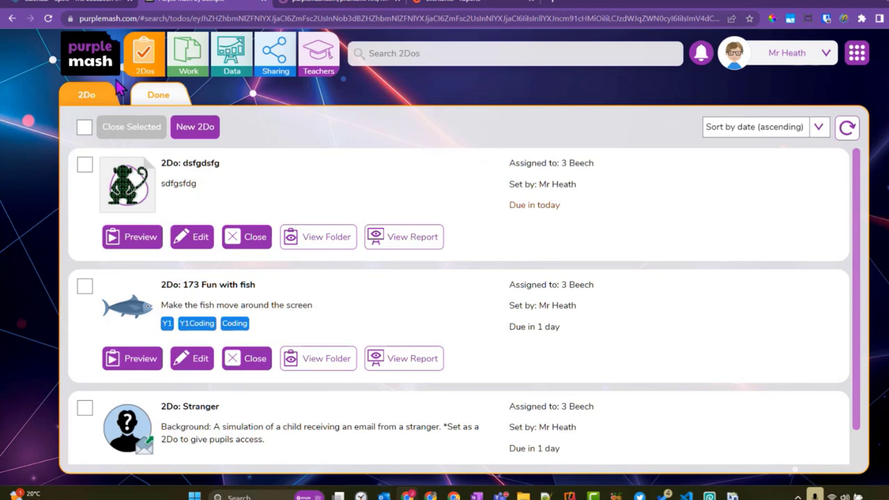
scroll(420, 322, "down", 1)
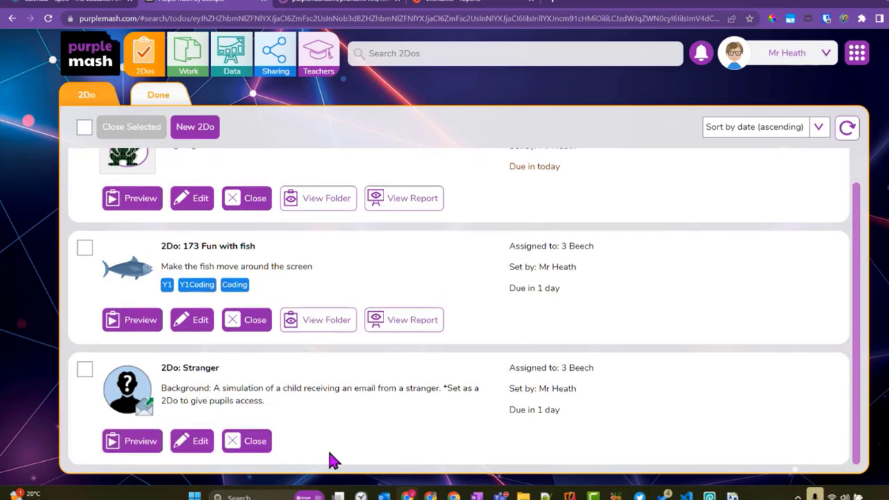
scroll(463, 285, "up", 1)
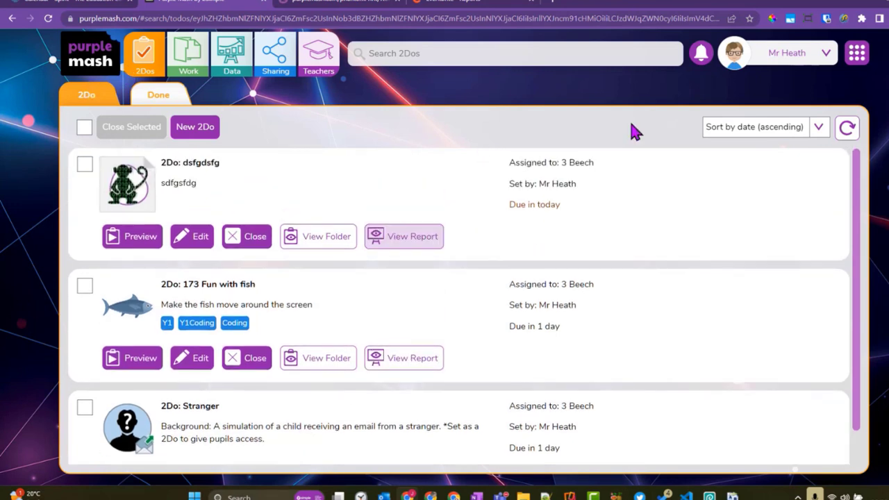
left_click(701, 54)
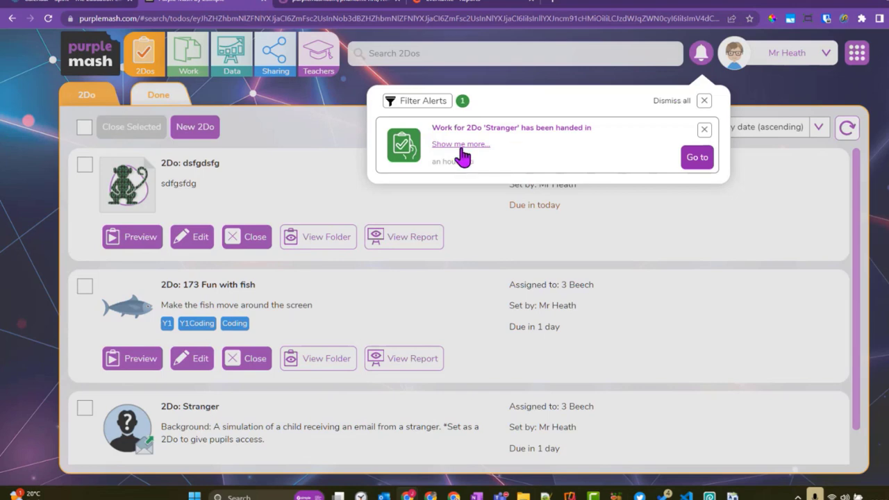
left_click(697, 158)
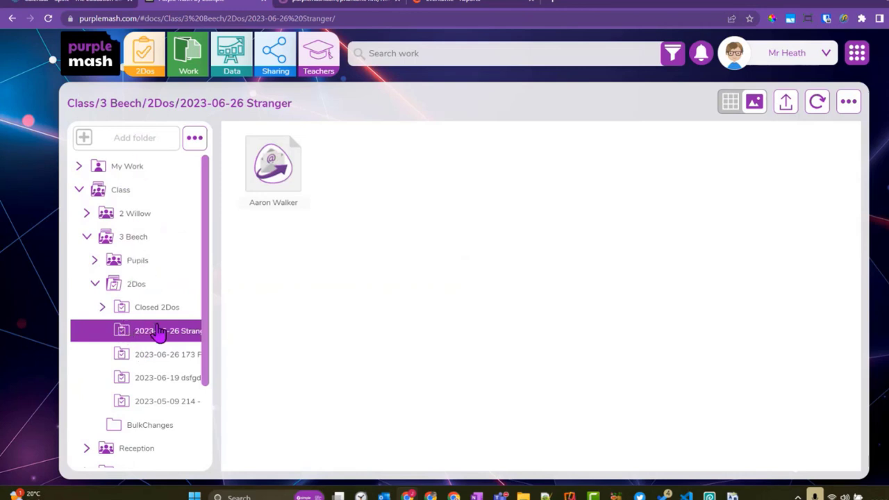
Open the pupil's handed-in Stranger work for marking and read through the full email conversation.
left_click(277, 167)
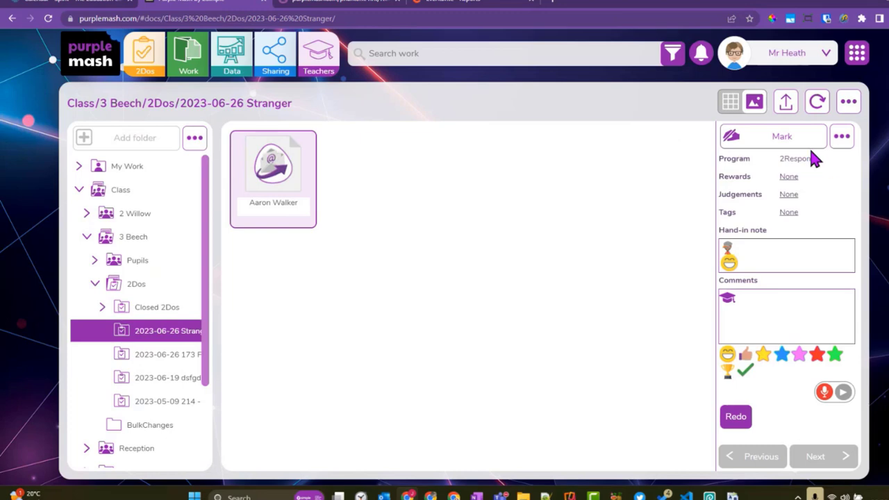
left_click(791, 140)
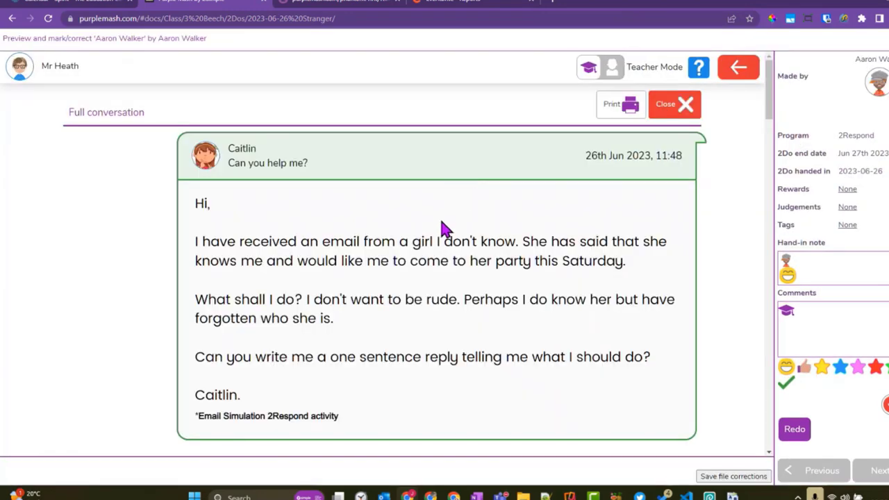
scroll(445, 229, "down", 3)
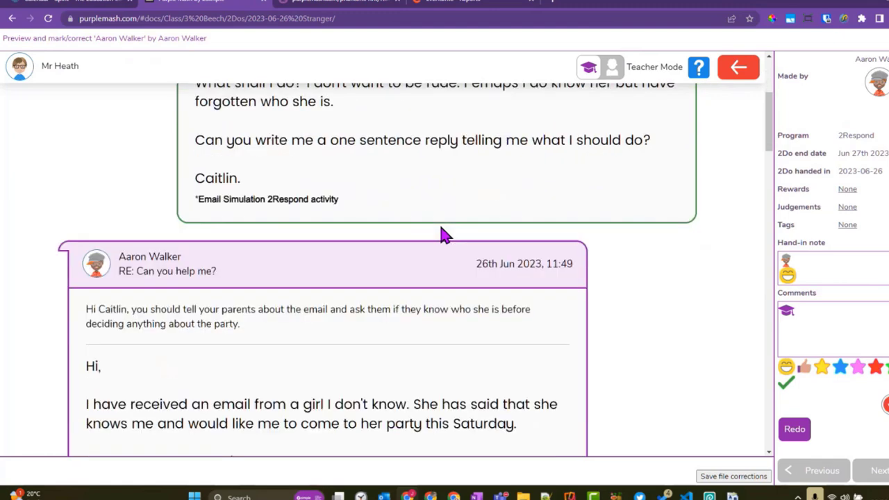
scroll(444, 235, "down", 4)
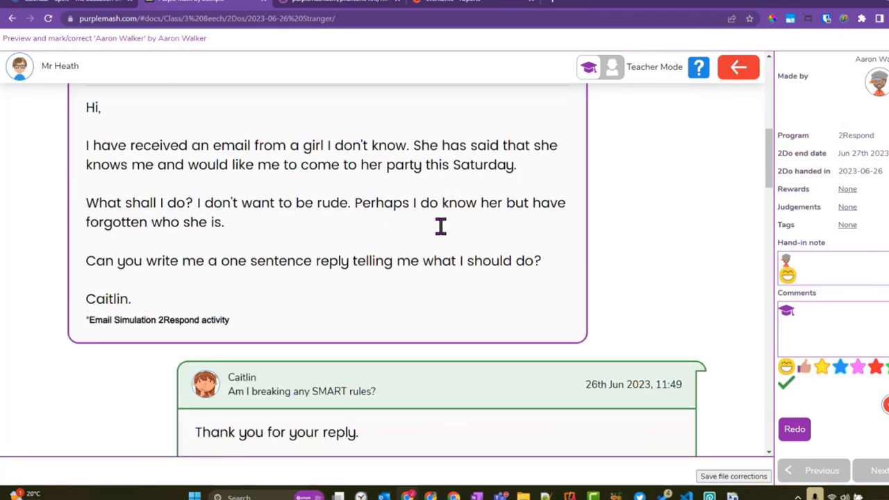
scroll(441, 226, "up", 7)
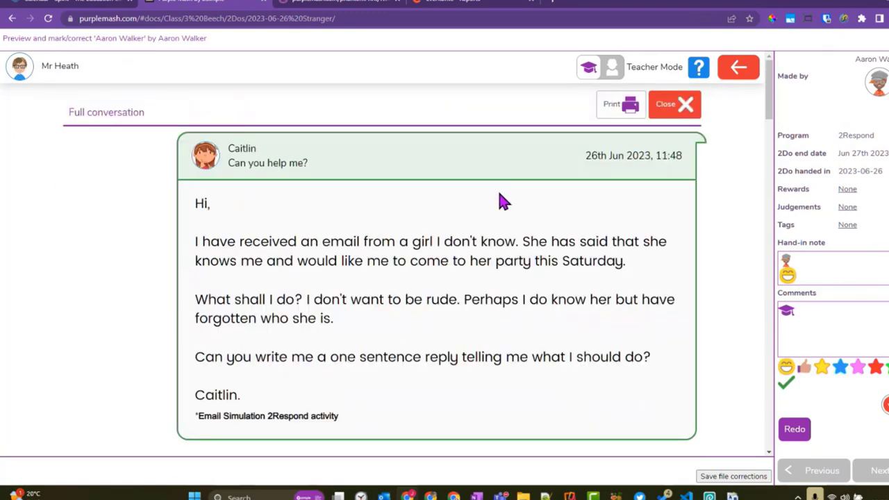
scroll(554, 230, "down", 5)
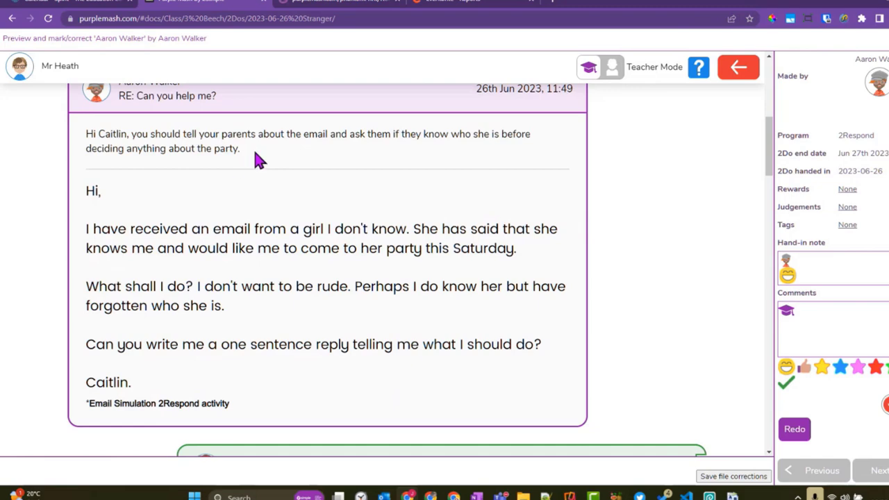
Read the remaining emails and pupil replies in the handed-in Stranger conversation and start a teacher comment on the work.
scroll(278, 163, "down", 2)
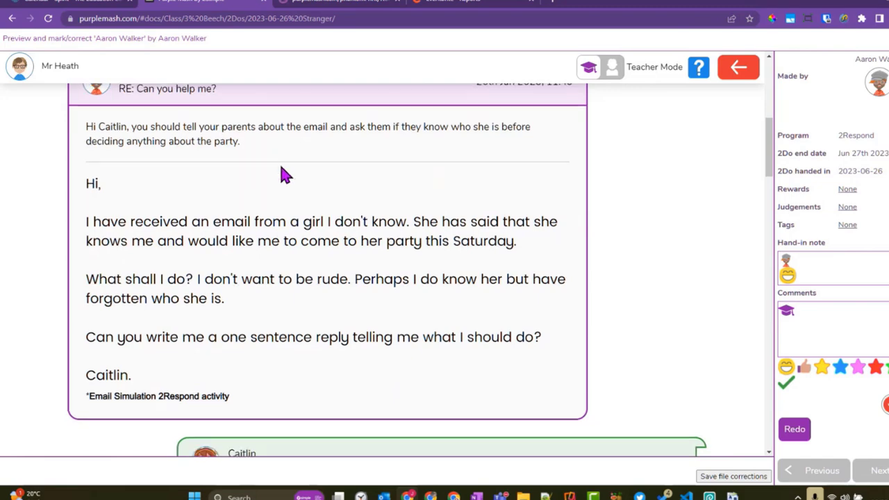
scroll(282, 167, "down", 2)
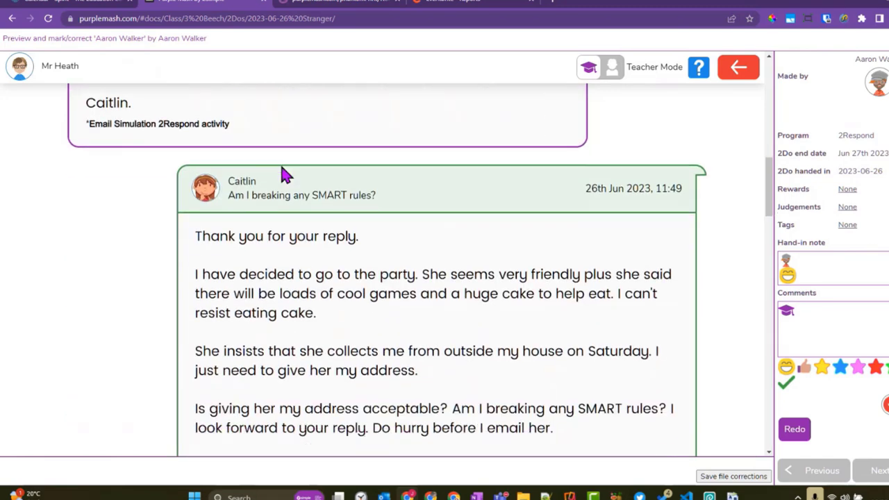
scroll(282, 166, "up", 3)
scroll(282, 167, "down", 5)
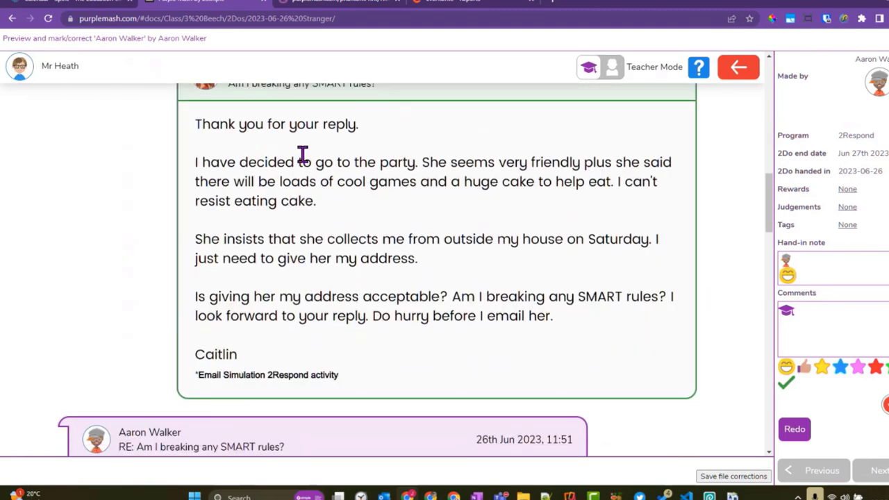
scroll(403, 257, "down", 3)
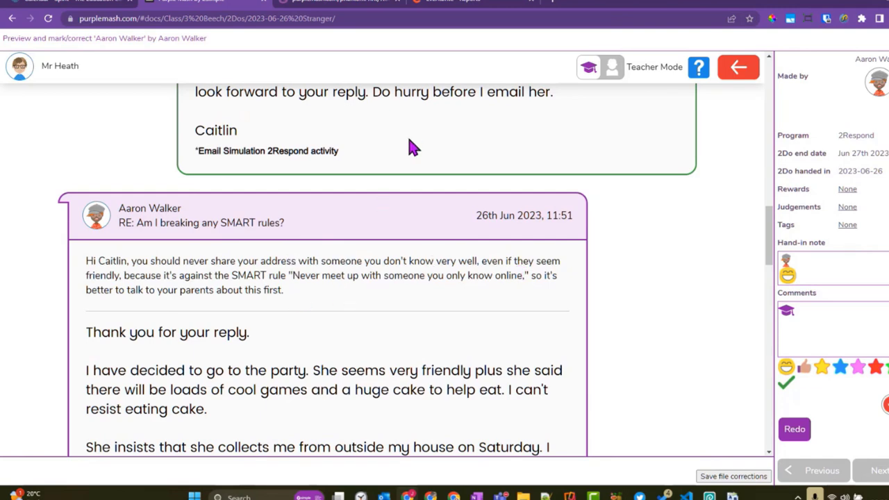
scroll(410, 147, "up", 2)
scroll(409, 146, "down", 10)
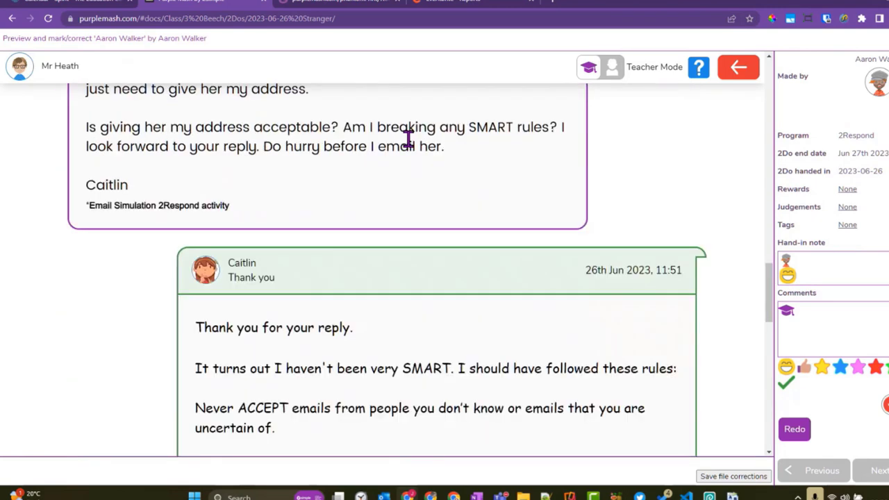
scroll(410, 146, "down", 3)
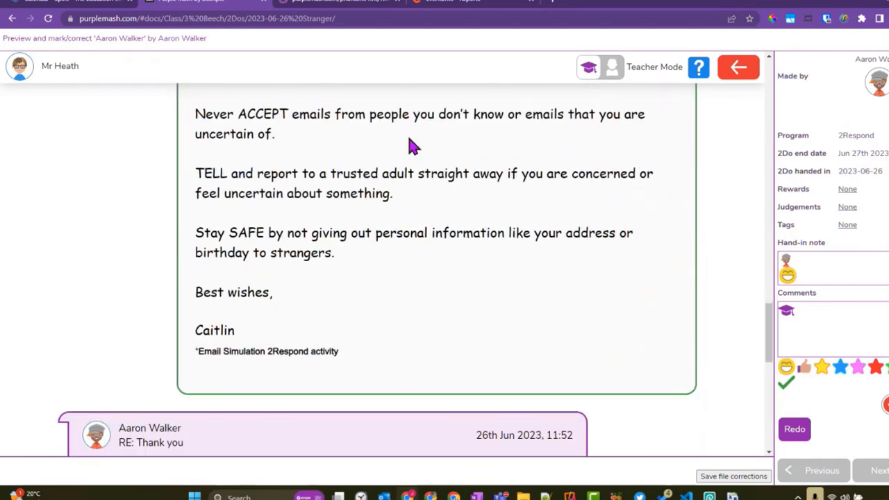
scroll(410, 147, "down", 5)
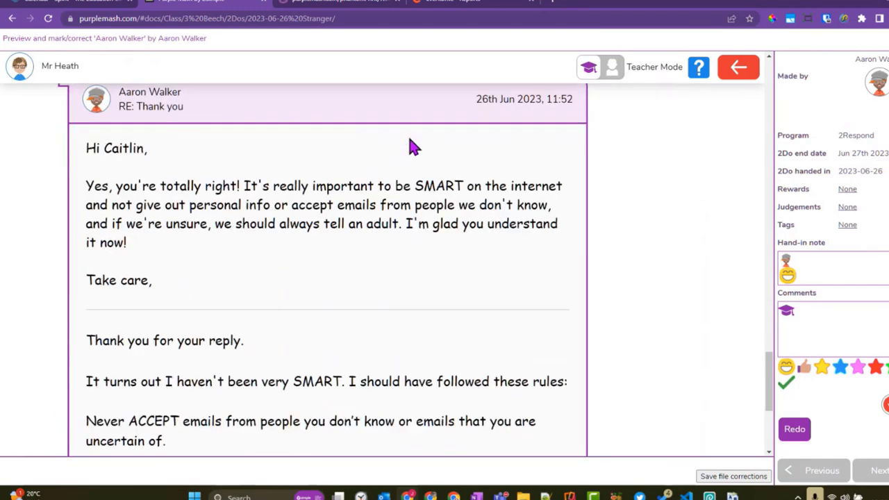
scroll(410, 146, "down", 4)
scroll(409, 147, "up", 6)
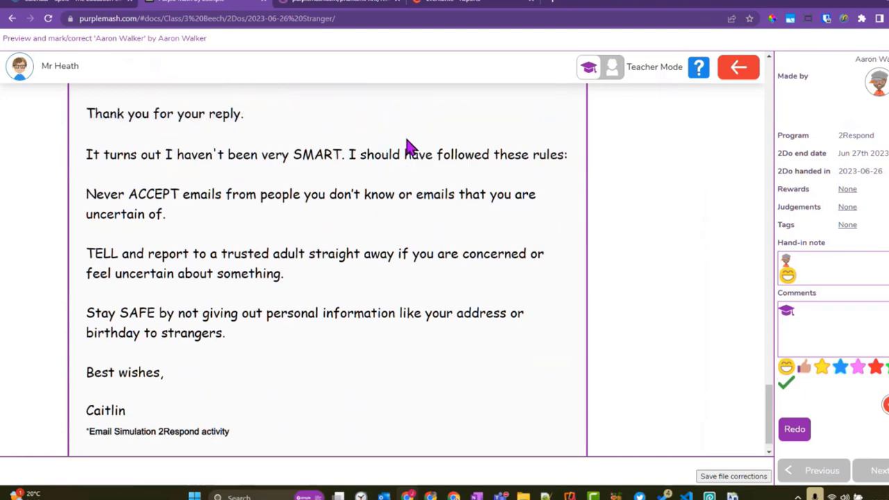
scroll(410, 147, "up", 5)
left_click(815, 329)
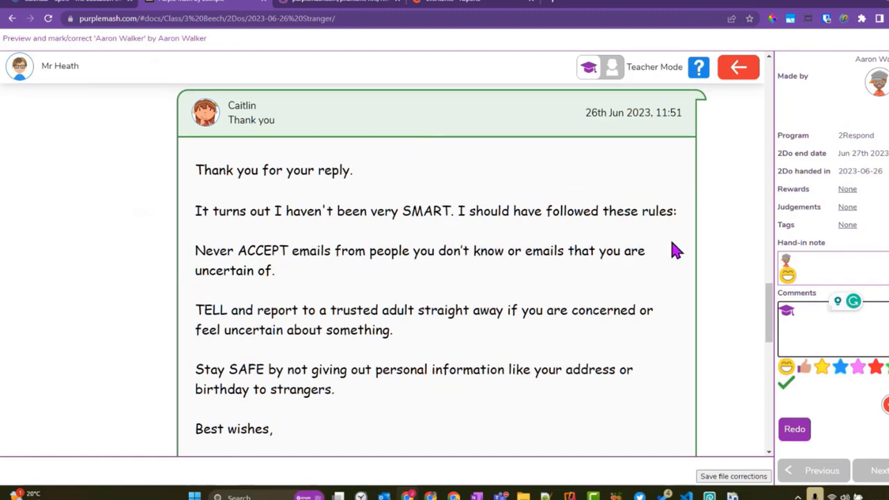
Create a printable PDF of the full Stranger conversation and open it.
scroll(672, 246, "up", 10)
scroll(672, 250, "up", 2)
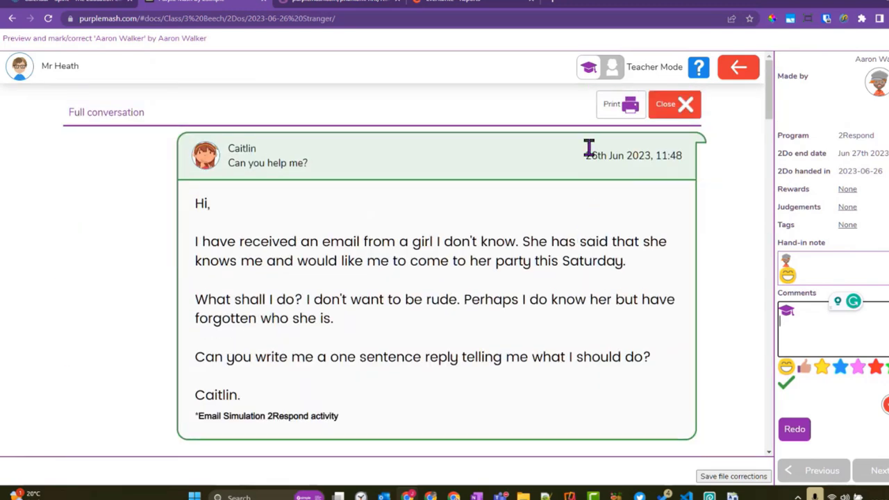
left_click(621, 106)
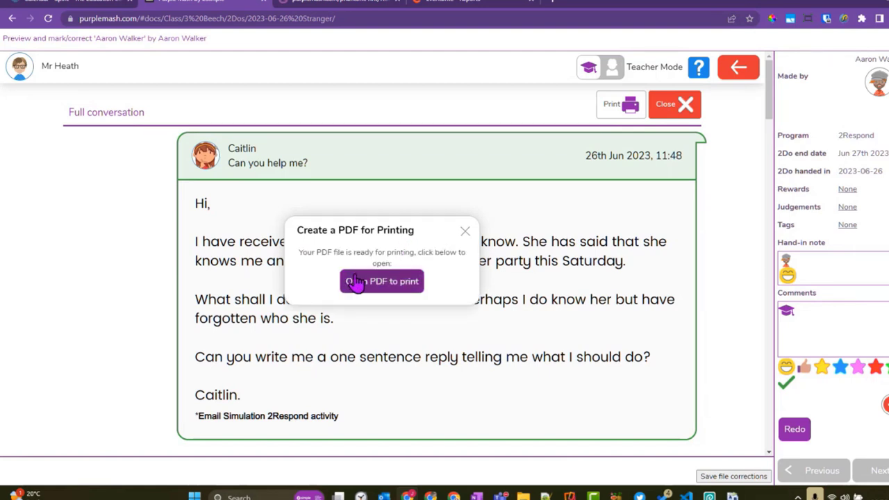
left_click(377, 280)
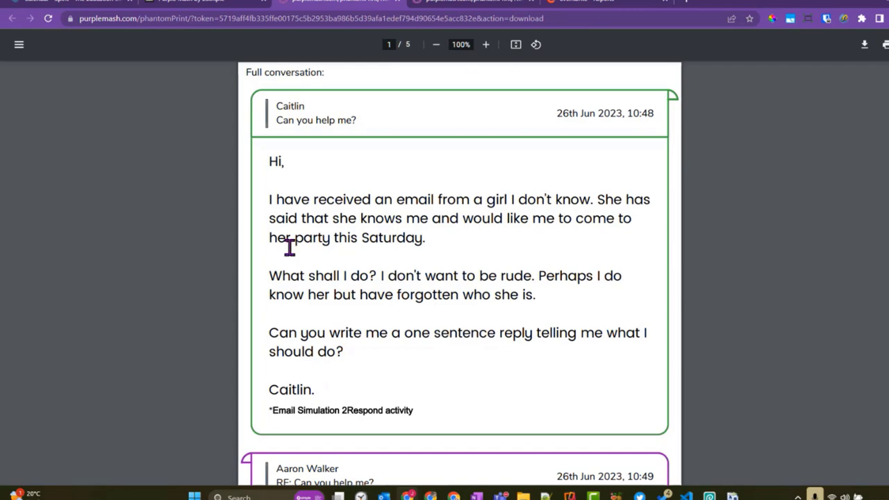
Look through all pages of the conversation PDF and return to its first page.
scroll(422, 222, "down", 3)
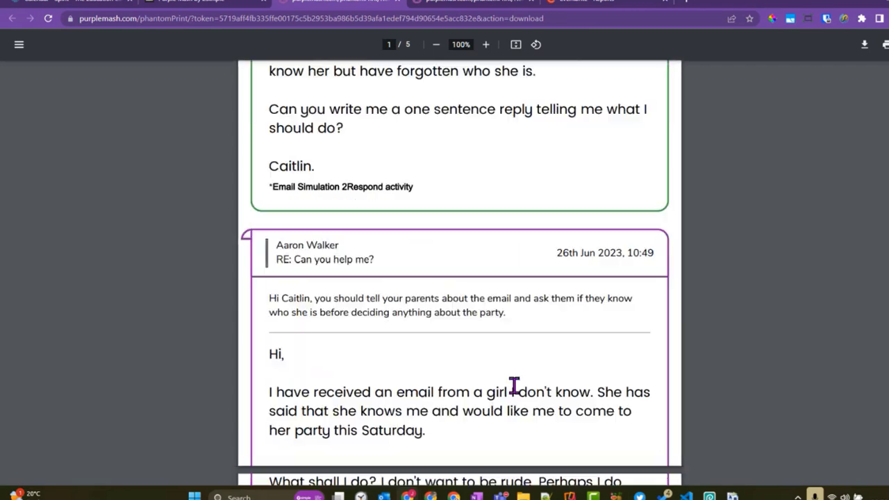
scroll(525, 268, "down", 4)
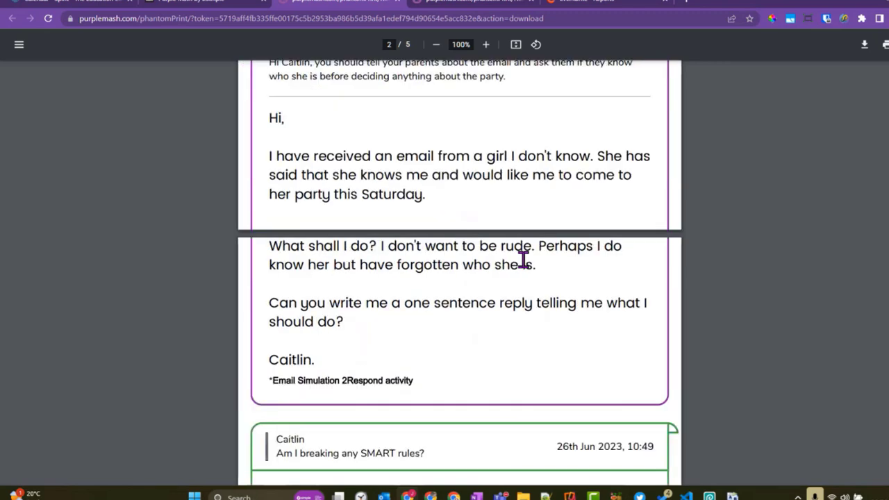
scroll(528, 232, "down", 10)
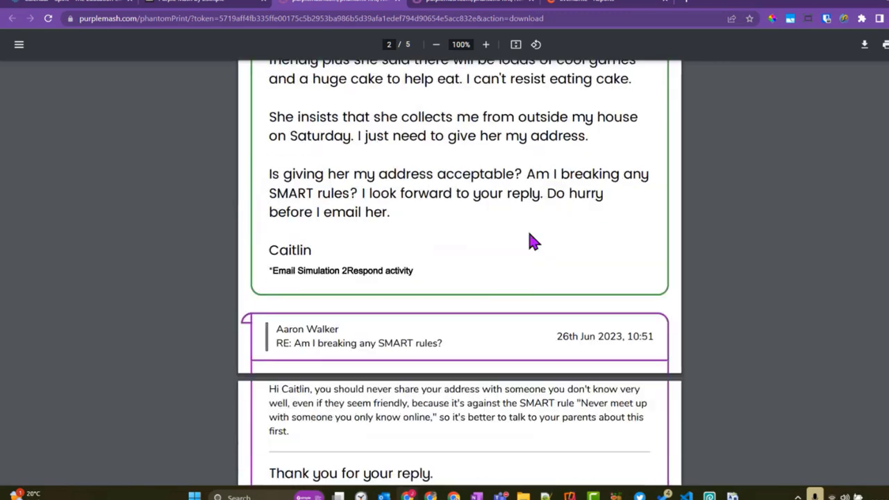
scroll(529, 234, "down", 8)
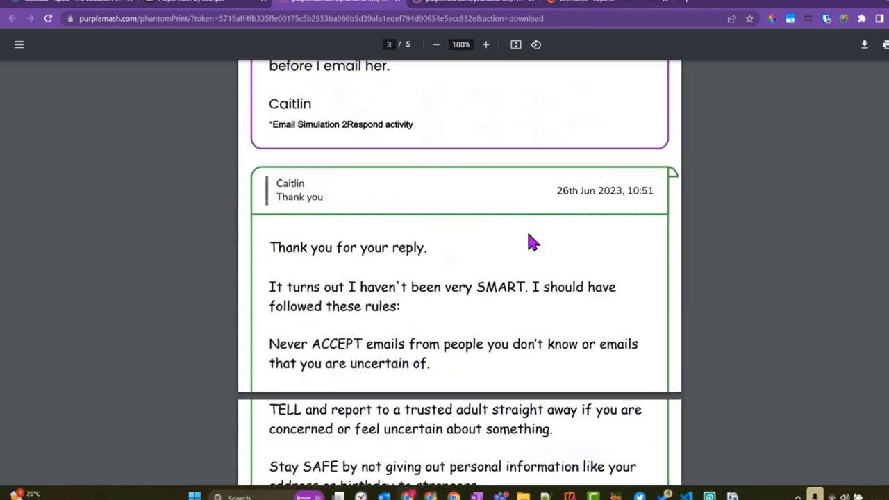
scroll(528, 243, "down", 10)
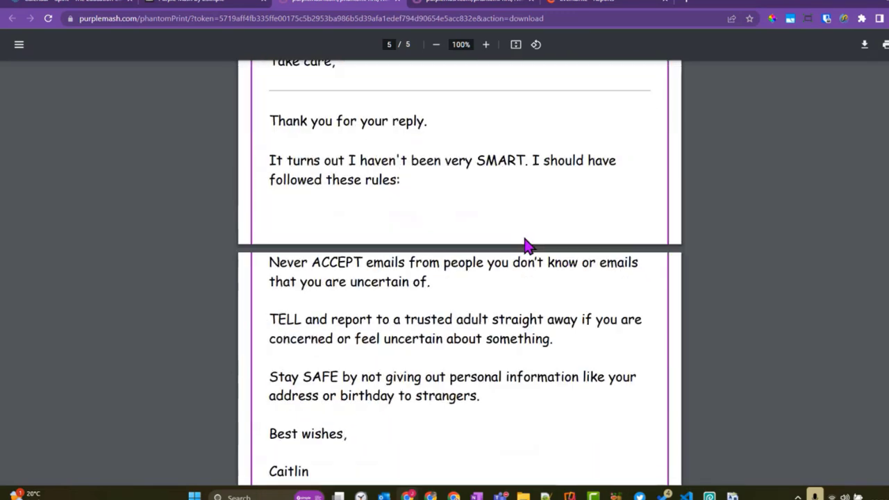
scroll(526, 246, "down", 2)
scroll(525, 246, "up", 11)
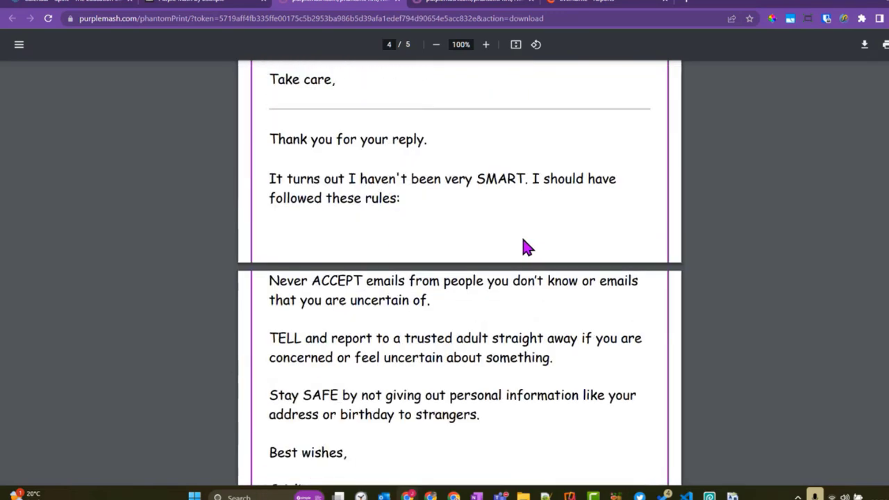
scroll(526, 247, "up", 20)
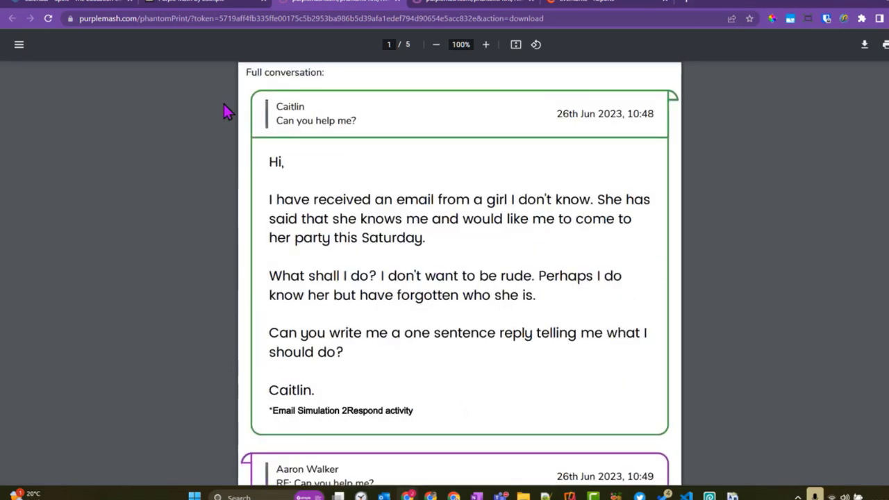
Close the pupil's conversation back in Purple Mash and go to the 2Email section of the Tools.
left_click(219, 5)
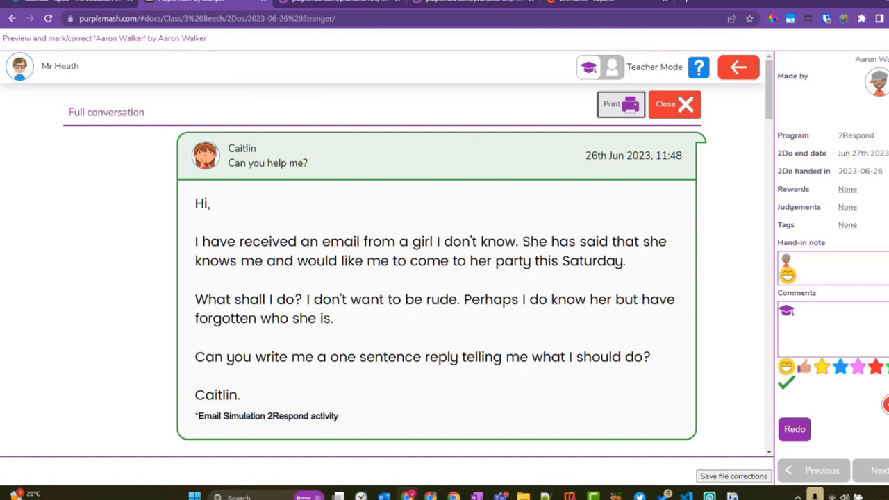
left_click(673, 104)
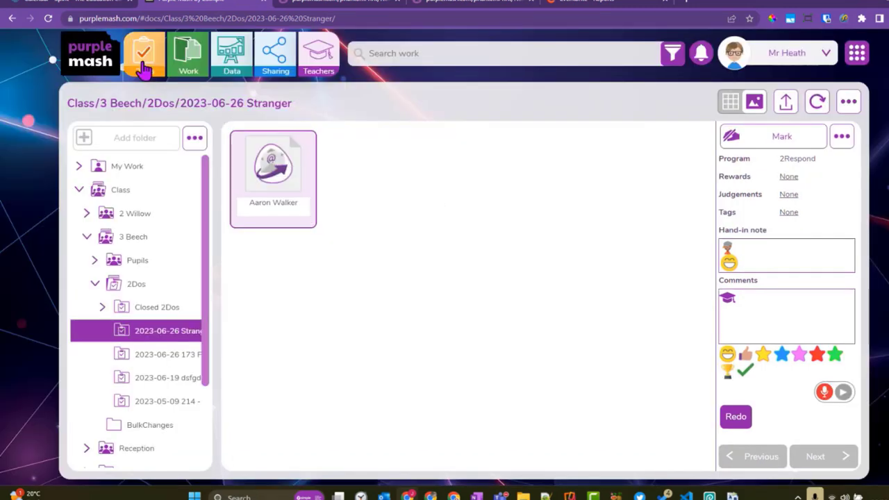
left_click(93, 59)
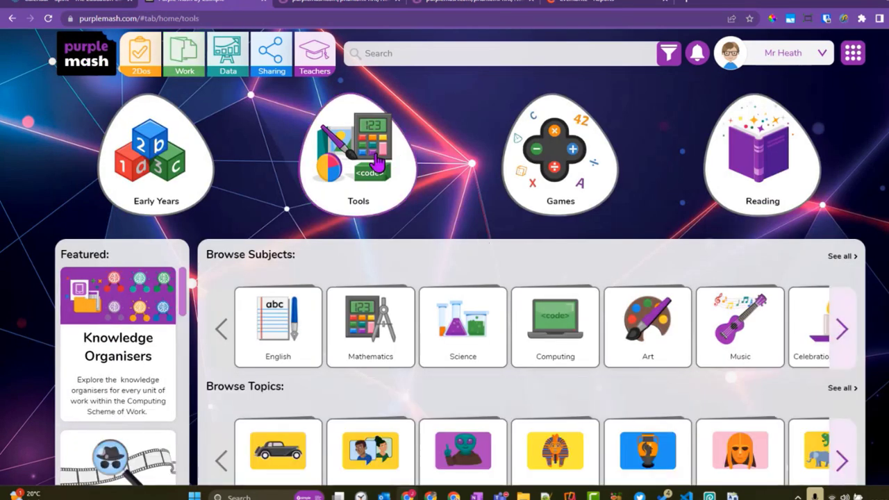
left_click(377, 161)
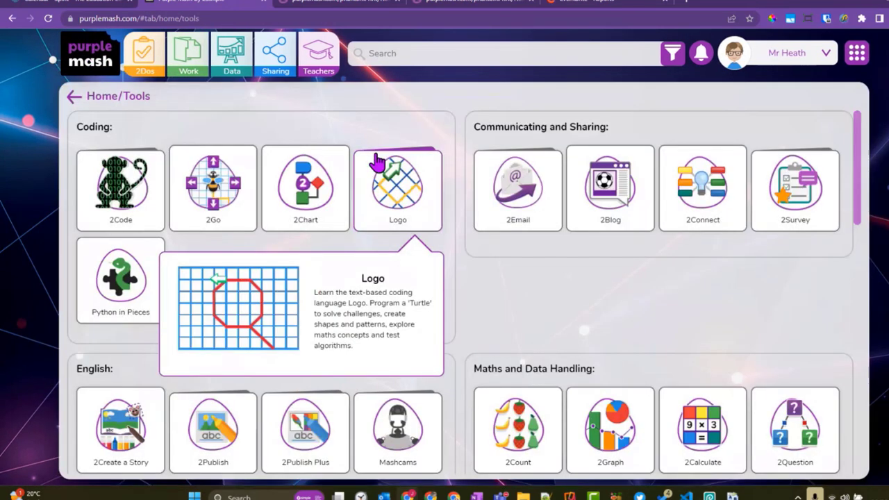
left_click(511, 210)
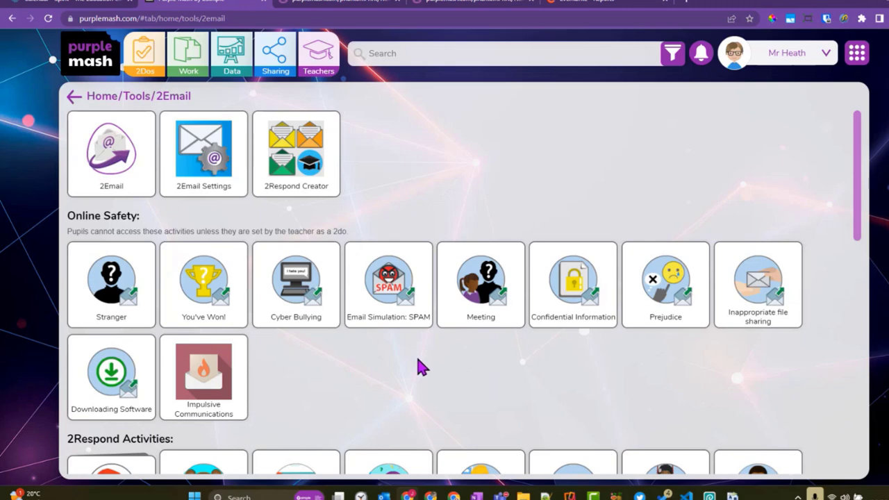
Examine the Online Safety, 2Respond Activities and Famous People simulations available in the 2Email section.
scroll(487, 335, "down", 3)
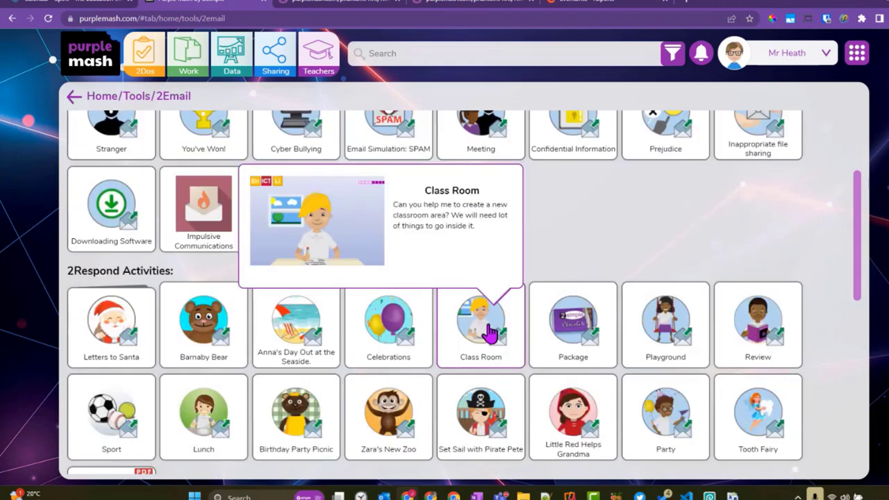
scroll(748, 293, "down", 1)
scroll(818, 308, "down", 3)
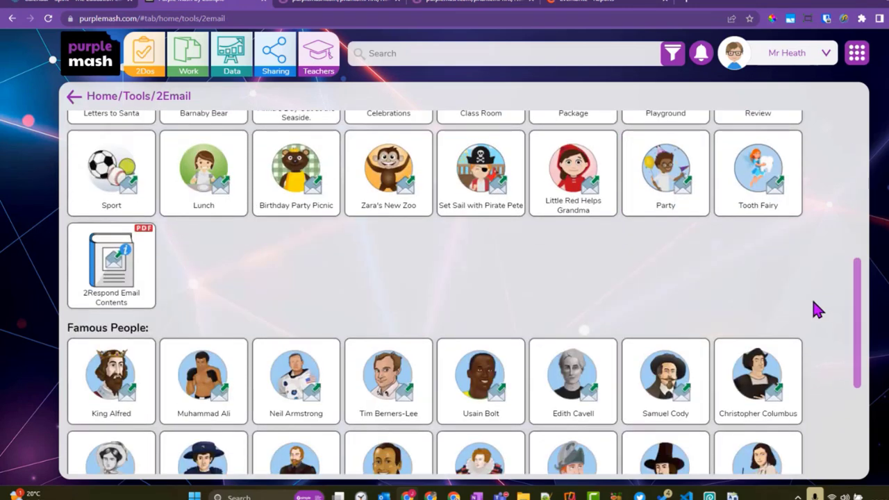
scroll(818, 308, "down", 3)
scroll(818, 308, "up", 1)
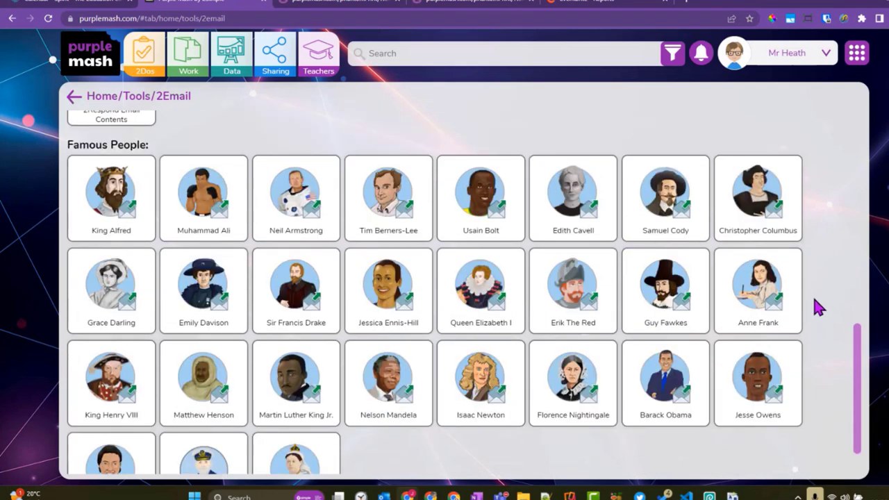
mouse_move(517, 209)
scroll(538, 132, "up", 1)
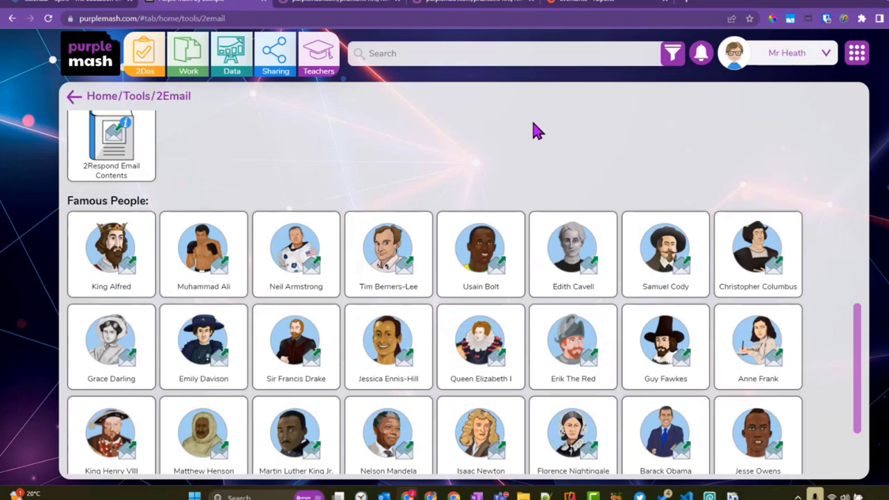
scroll(552, 154, "down", 2)
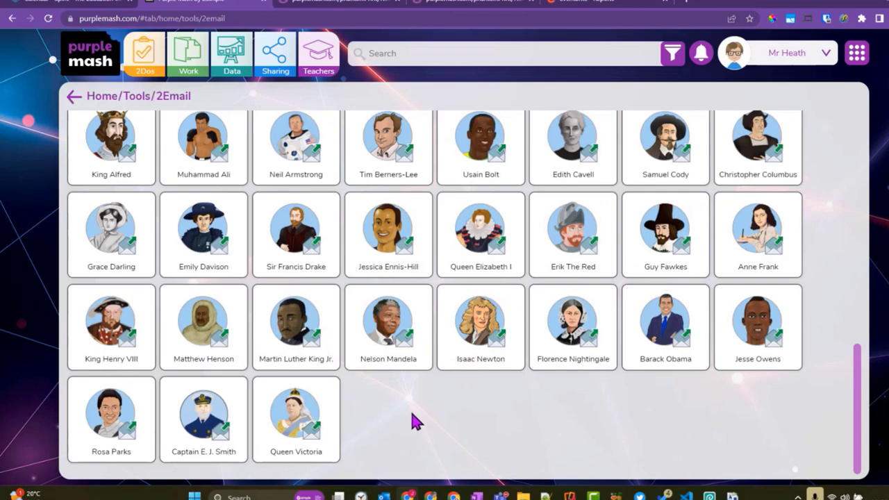
scroll(413, 421, "up", 10)
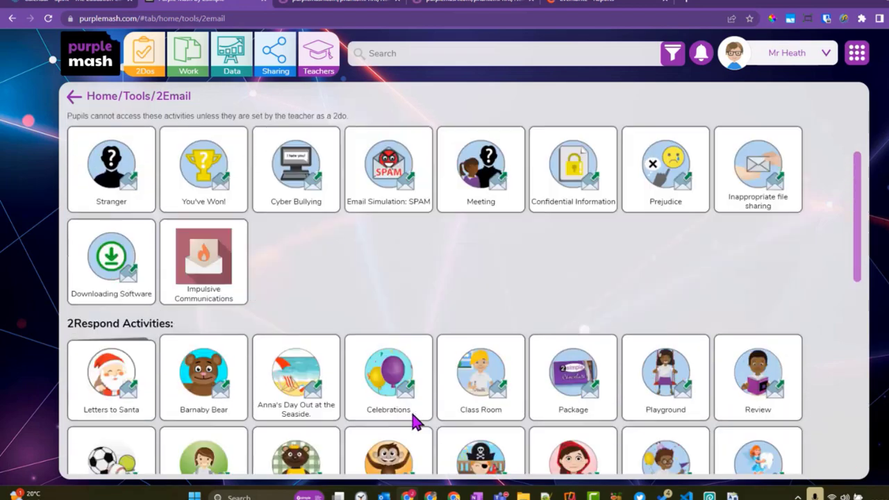
scroll(414, 421, "up", 2)
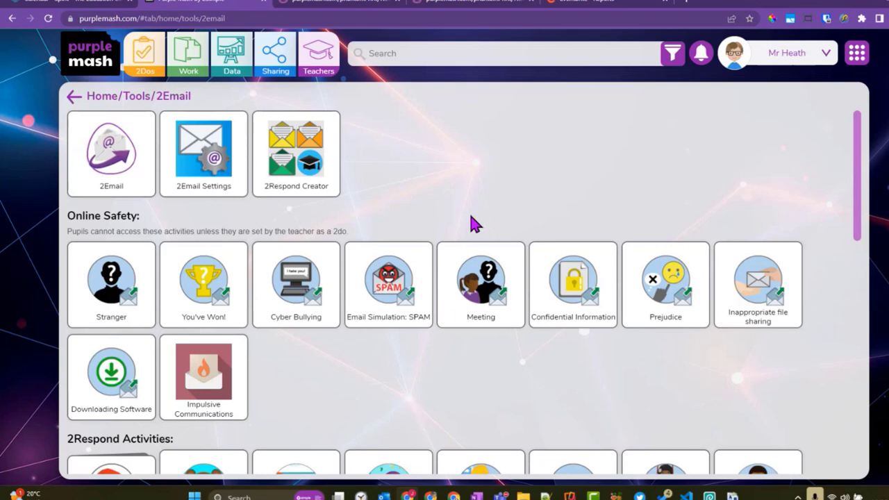
Open 2Respond Creator and start a new blank 2Respond activity.
mouse_move(336, 192)
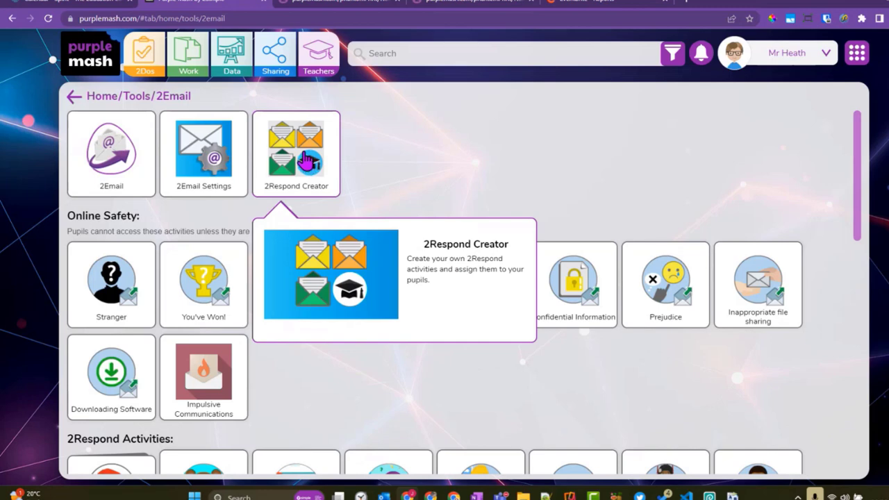
left_click(306, 160)
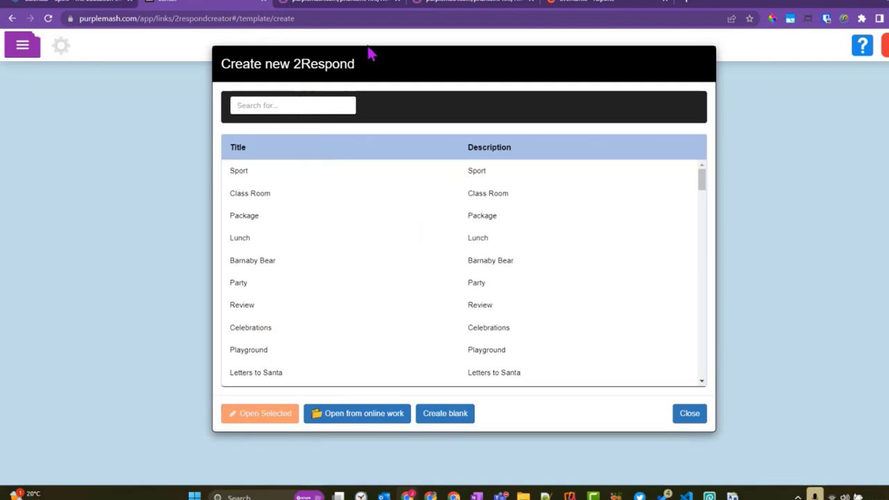
left_click(290, 104)
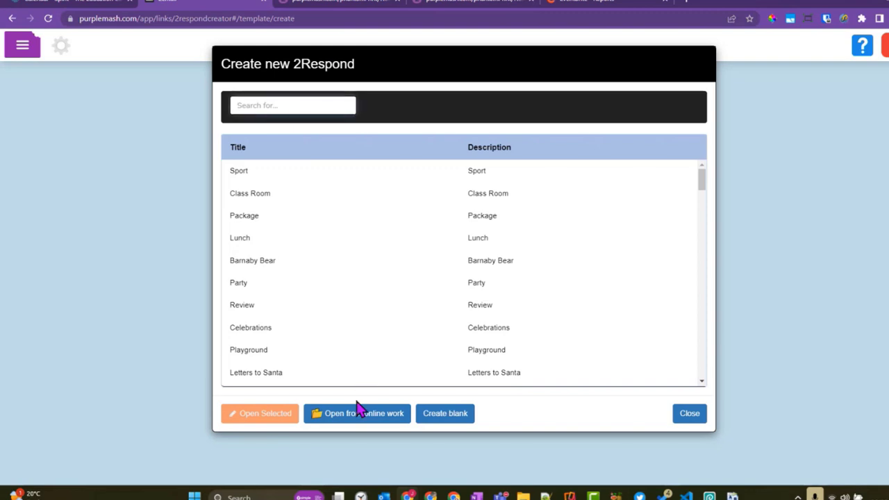
left_click(449, 415)
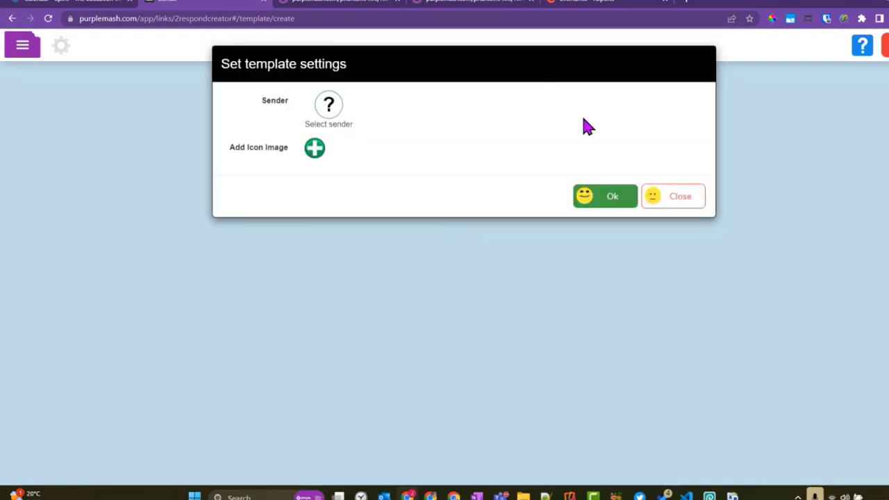
Exit the blank activity without saving, reopen 2Respond Creator and open the Usain Bolt template by searching for "bolt".
left_click(684, 200)
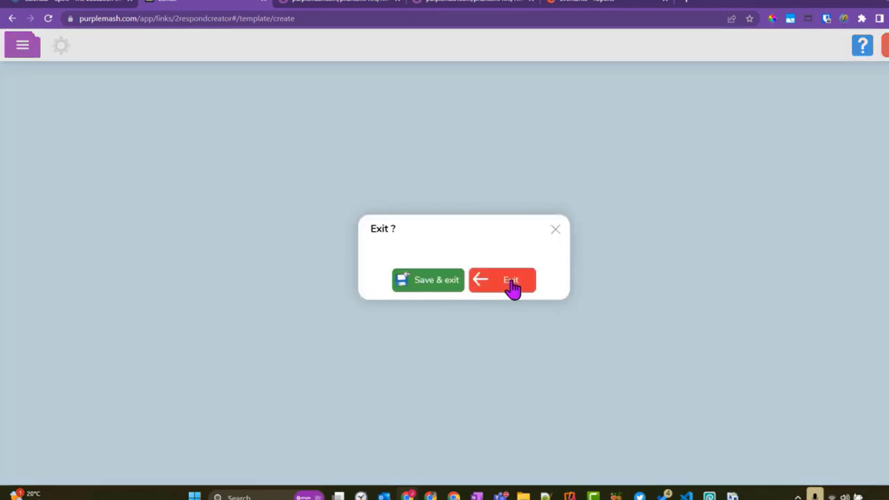
left_click(507, 280)
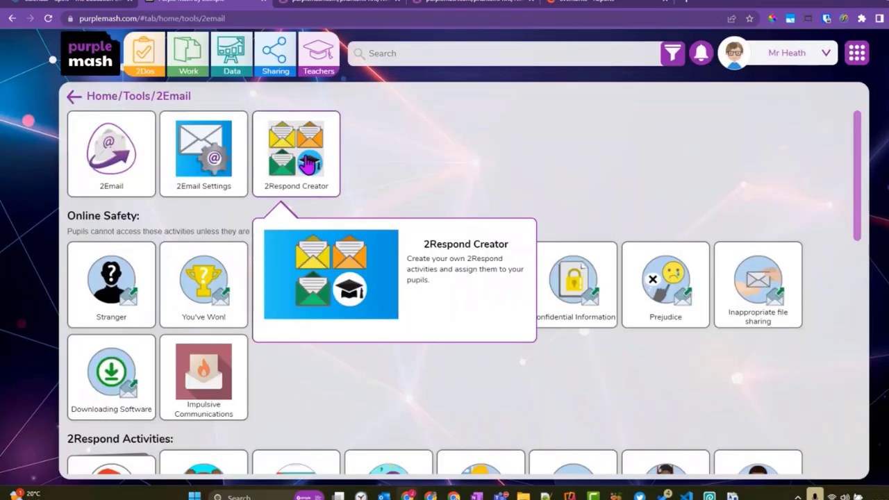
left_click(305, 161)
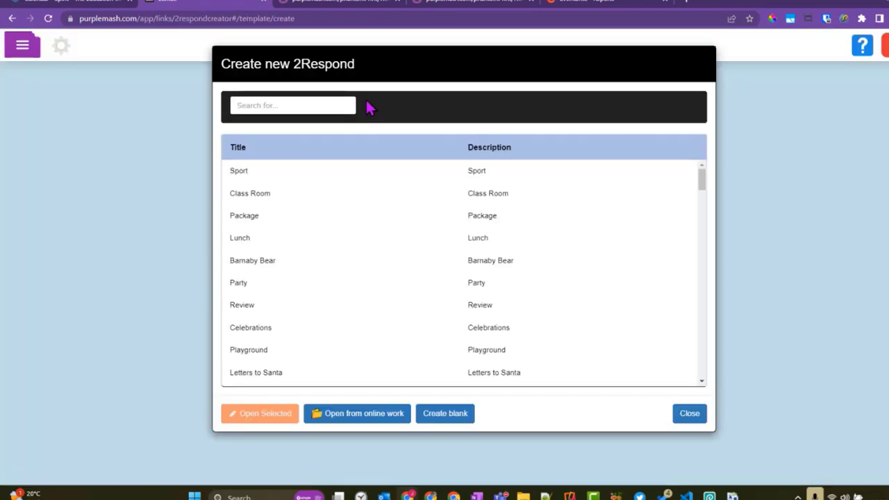
left_click(314, 102)
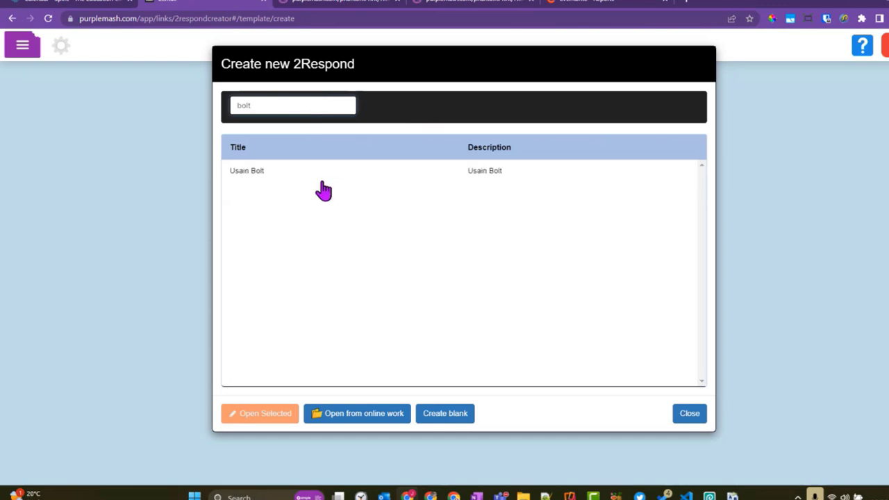
left_click(257, 180)
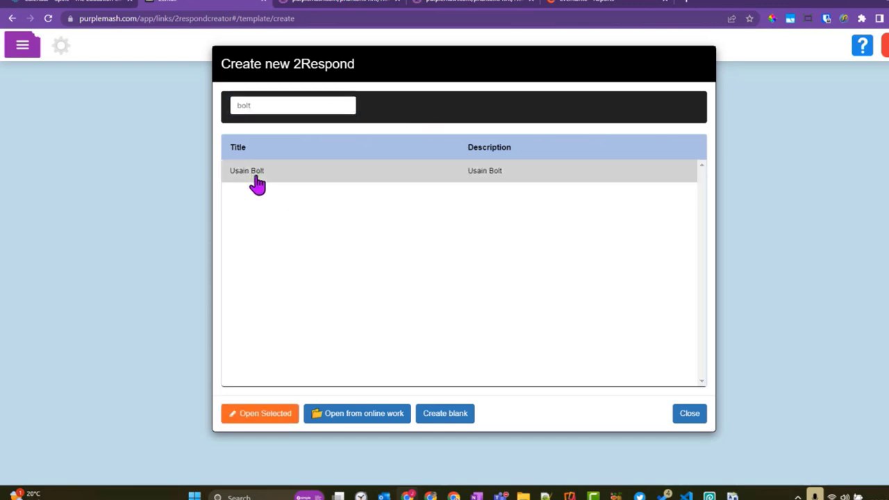
left_click(260, 416)
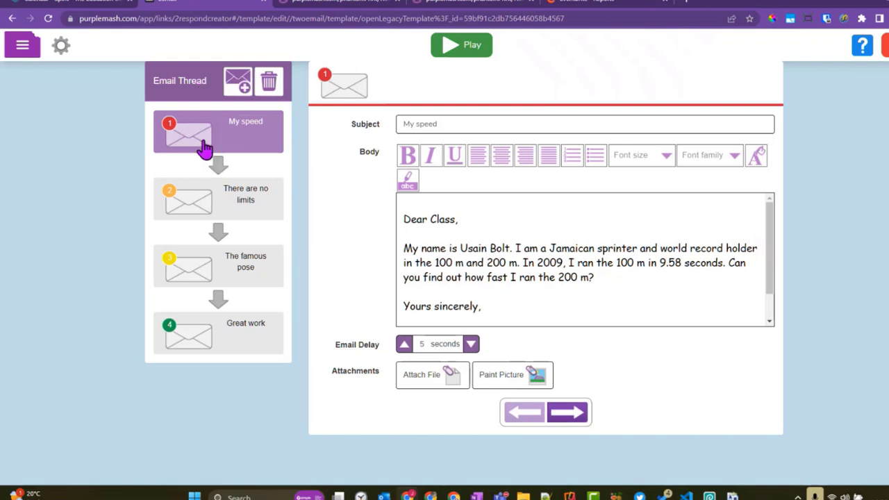
Look through the subject, body, delay and attachment options of each of the four emails in the Usain Bolt thread.
left_click(224, 273)
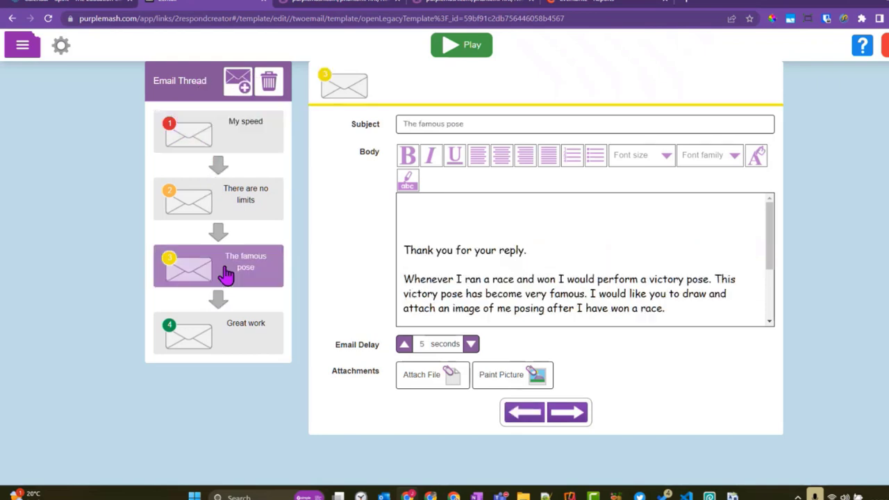
left_click(248, 342)
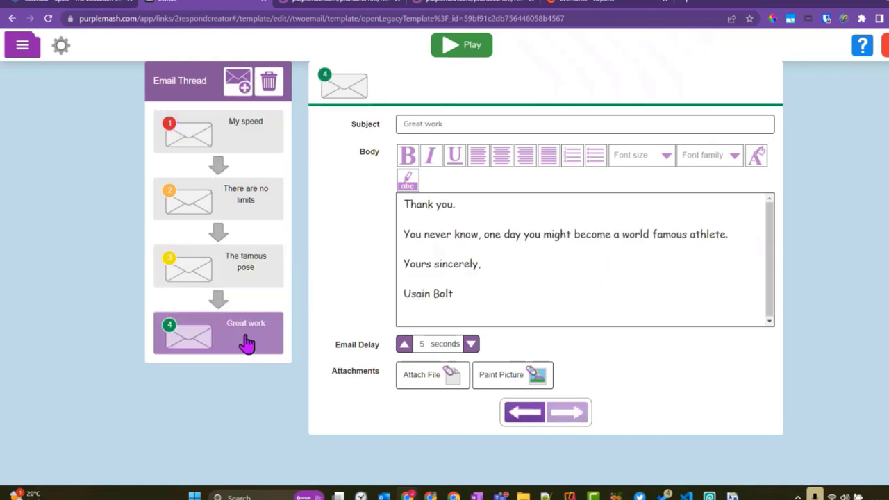
left_click(258, 144)
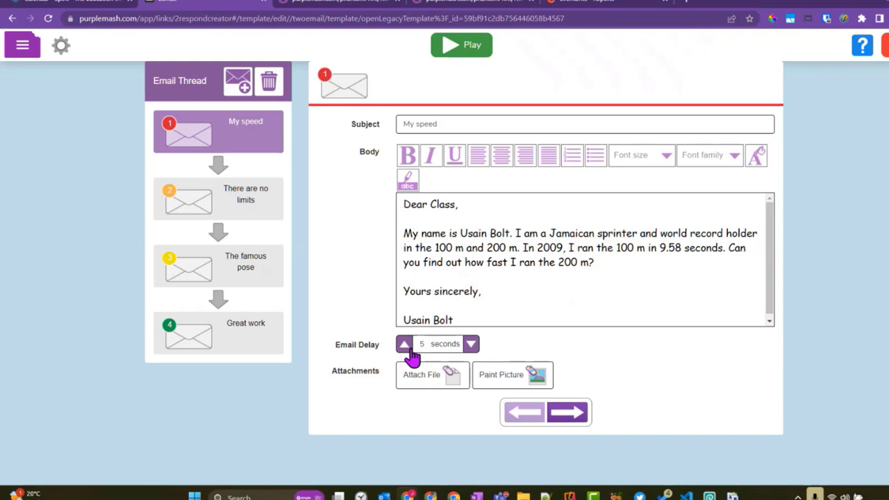
left_click(261, 199)
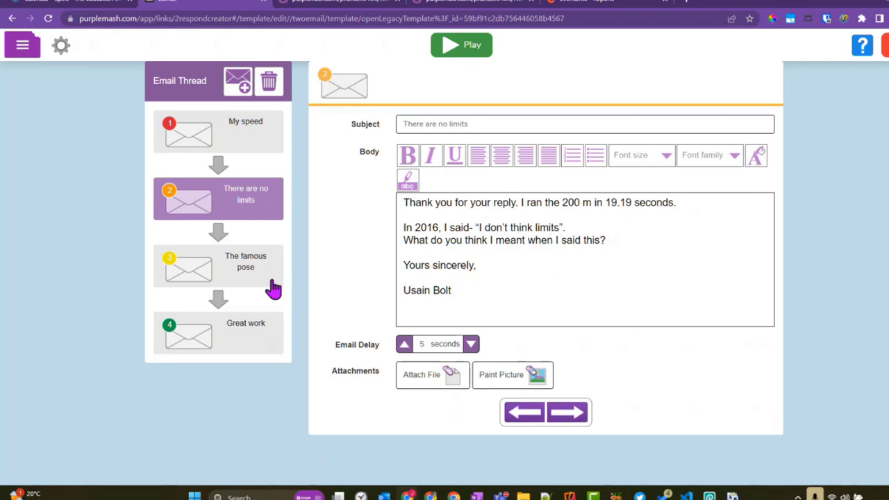
left_click(246, 261)
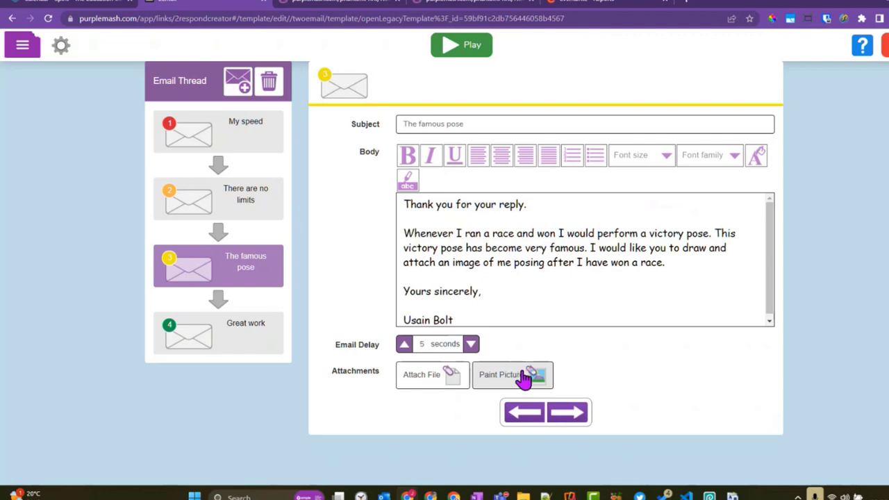
left_click(244, 332)
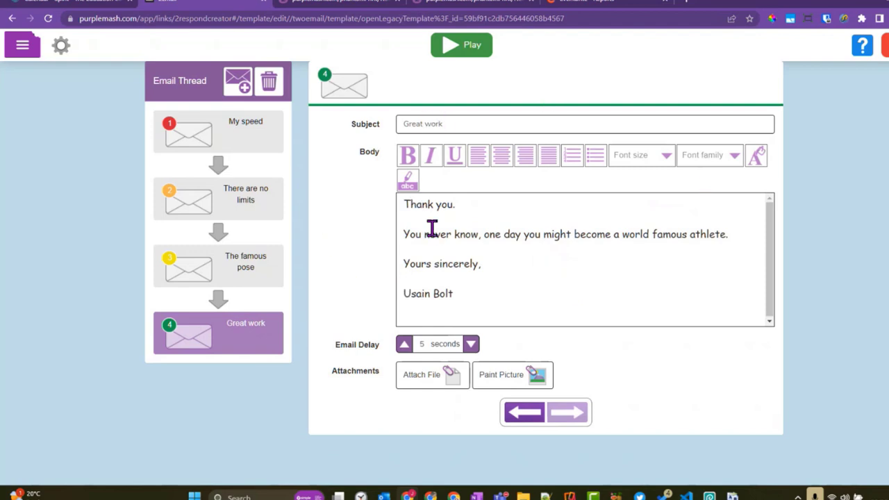
Add a fifth email with the subject "Great to corresepond with you." and the body "It was super writign to you. good luck...".
left_click(238, 84)
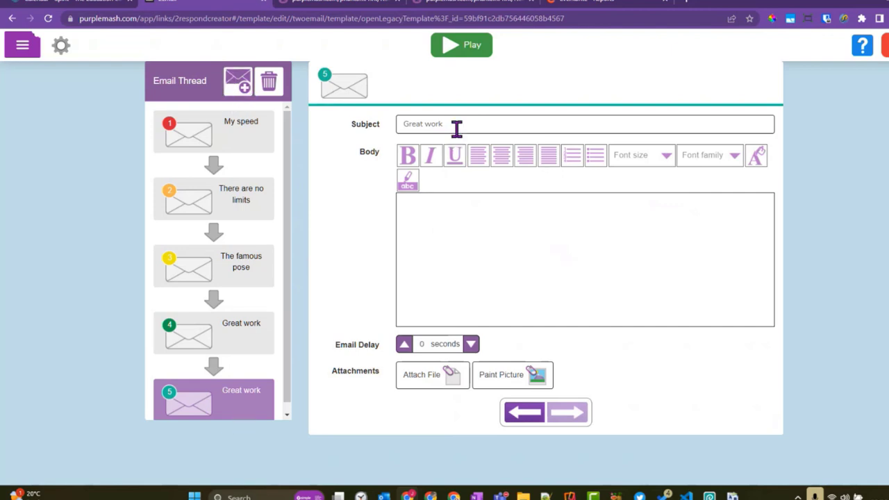
left_click_drag(466, 124, 403, 124)
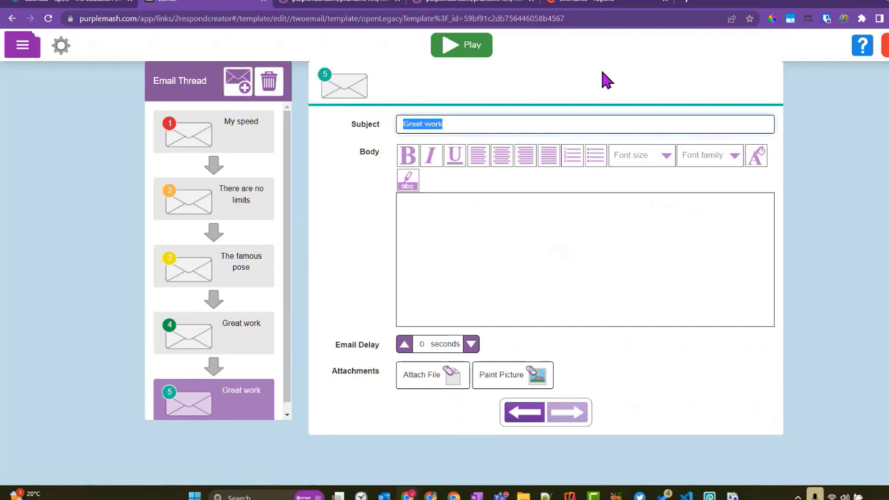
key("Right")
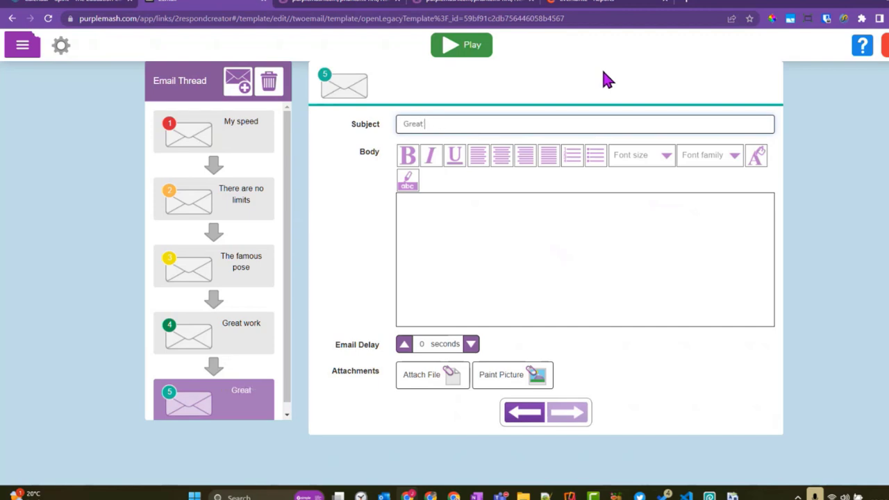
type("to corresepond ")
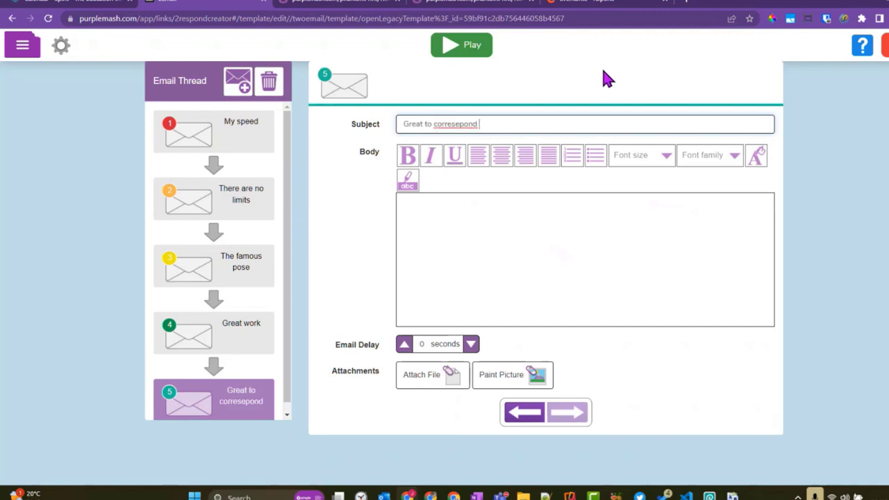
type("with you.")
left_click(450, 218)
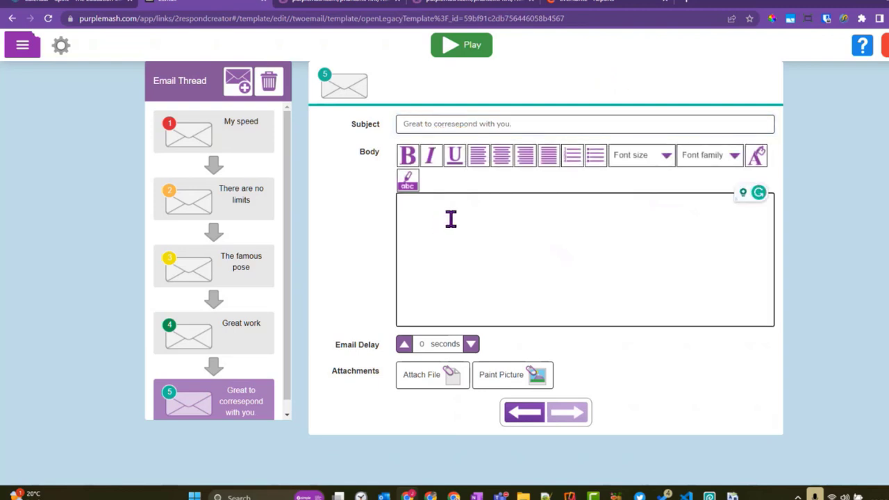
type("it was super writign to you")
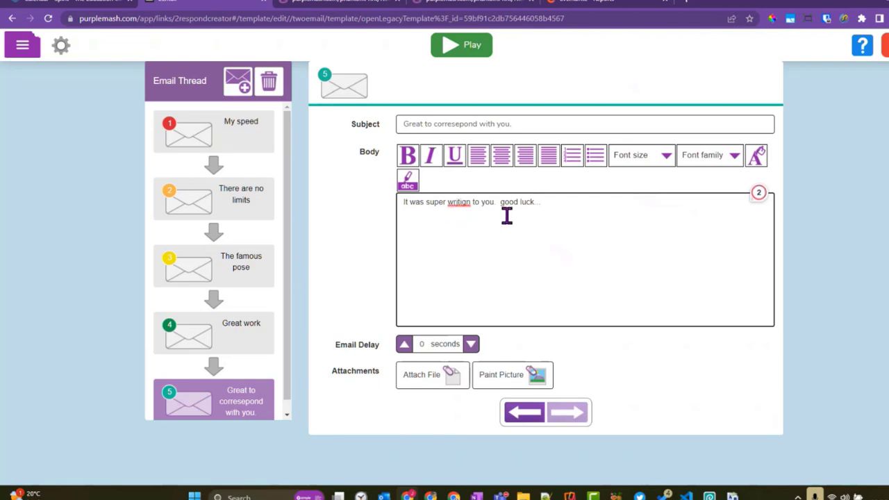
Format the fifth email's body text at font size 5 (24pt) in the Poppins font.
left_click(243, 329)
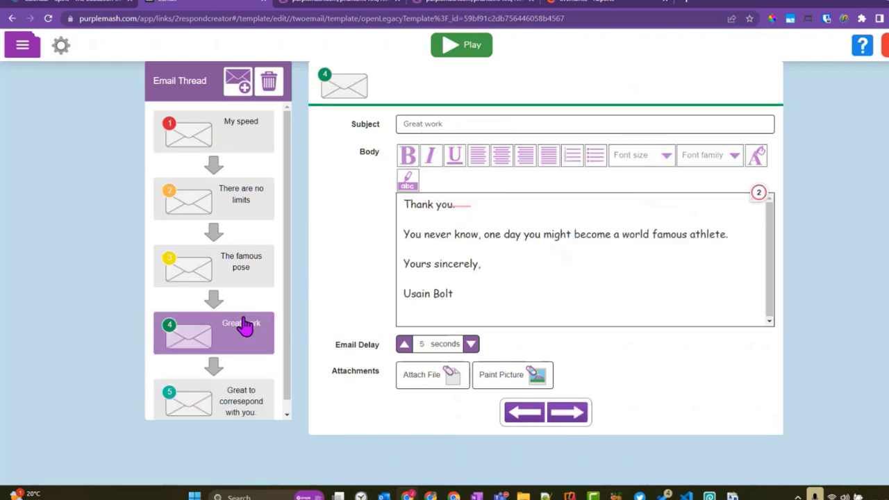
left_click(208, 401)
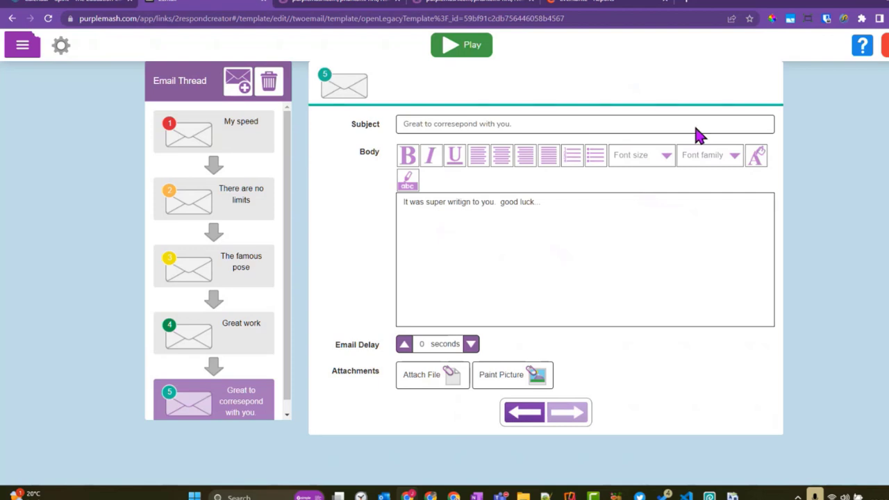
left_click_drag(561, 199, 374, 218)
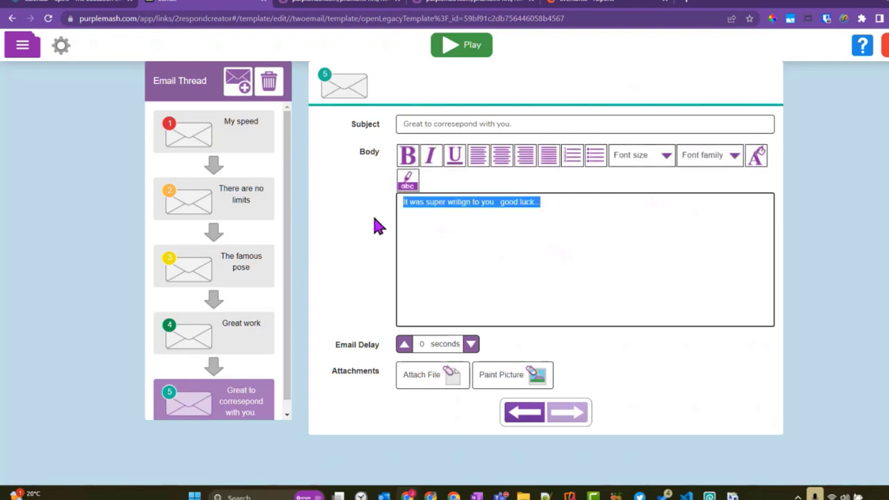
left_click(664, 159)
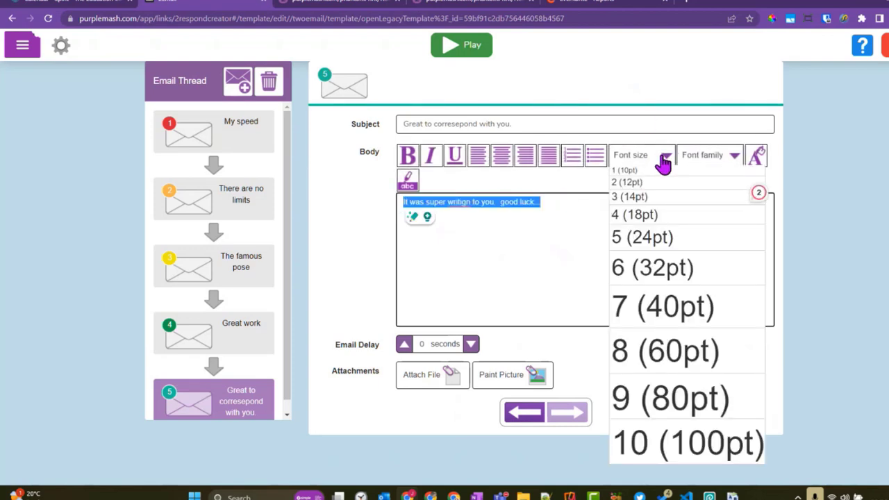
left_click(670, 237)
left_click(724, 161)
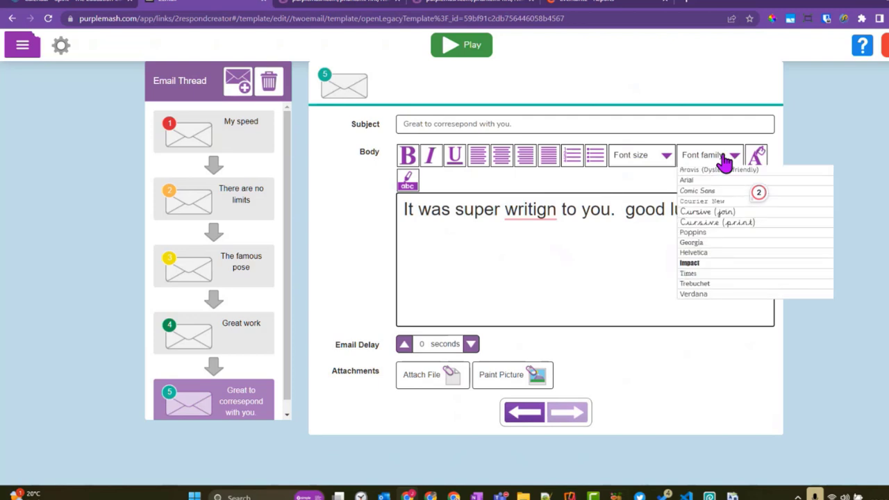
left_click(715, 236)
mouse_move(575, 221)
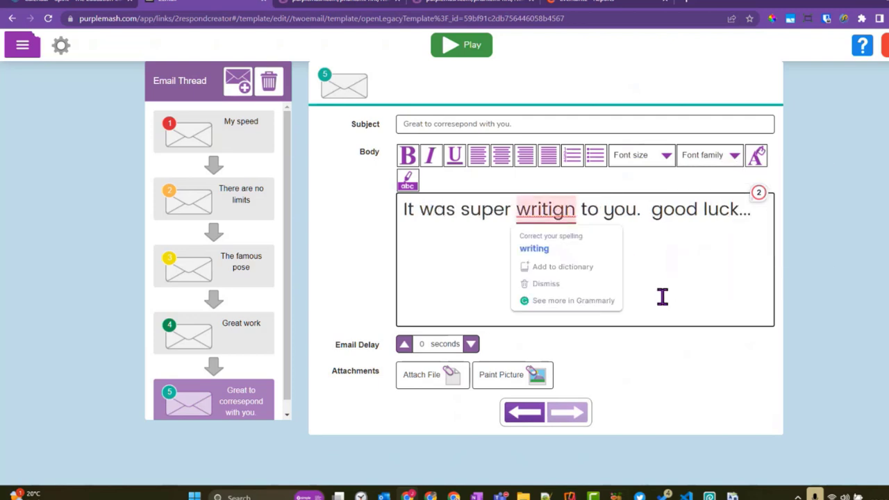
left_click(684, 278)
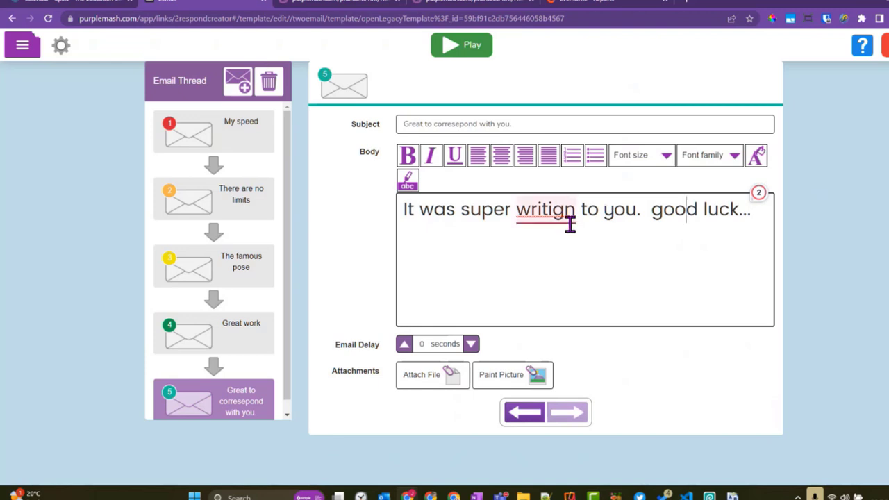
mouse_move(576, 215)
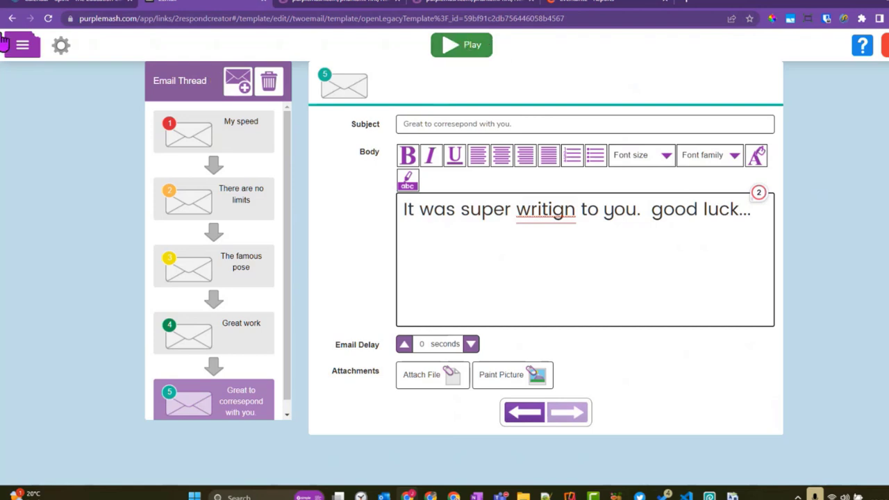
Save the activity as "usain" in My Work for setting as a 2Do, and close the 2Do setup without assigning it.
left_click(22, 55)
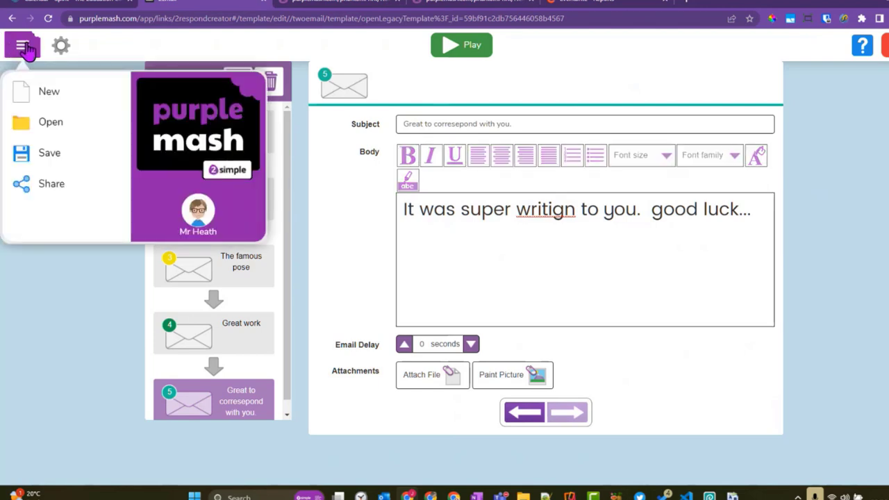
left_click(54, 186)
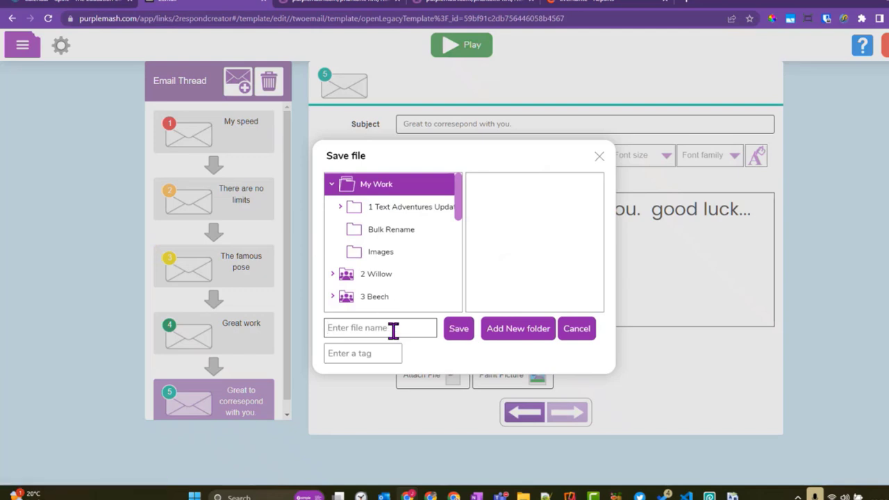
type("usain")
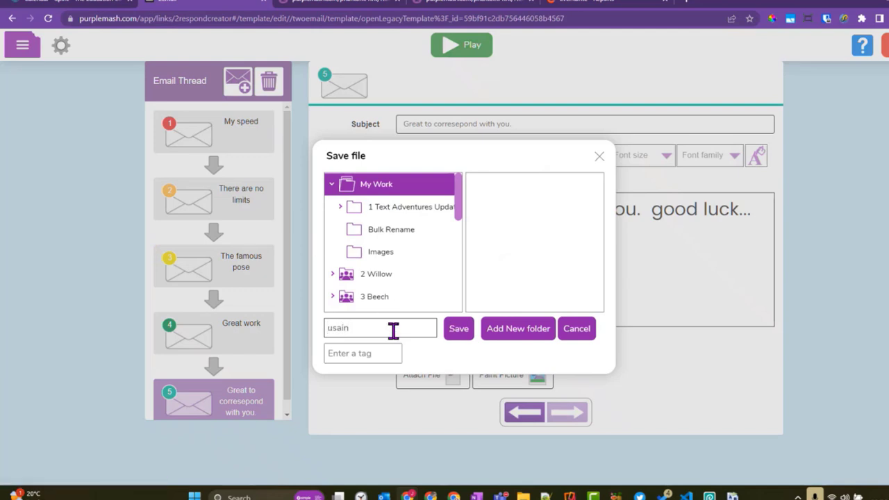
left_click(455, 329)
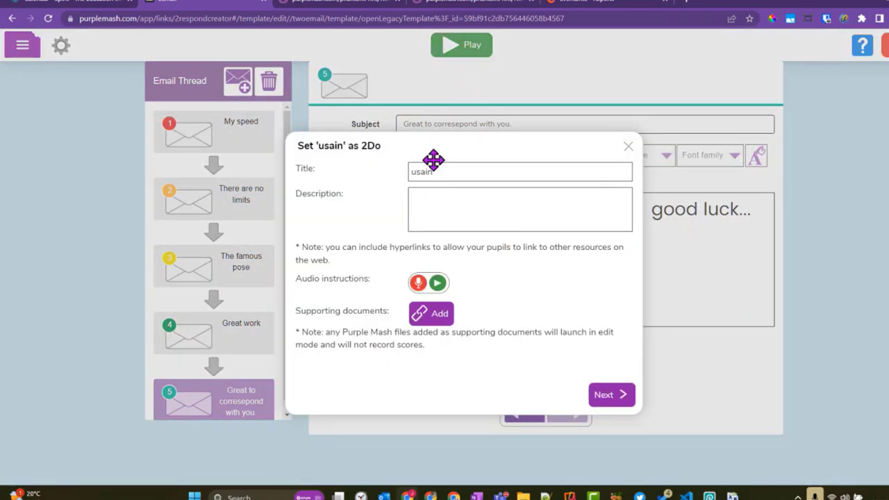
left_click(611, 395)
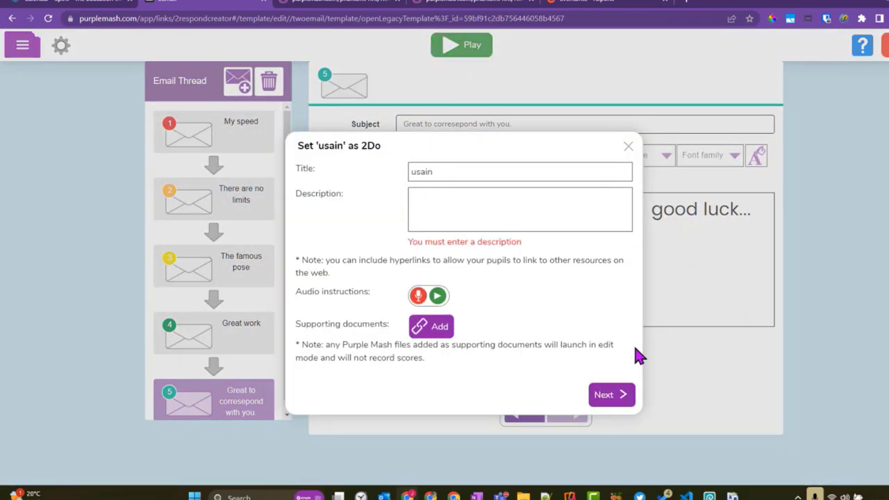
left_click(628, 148)
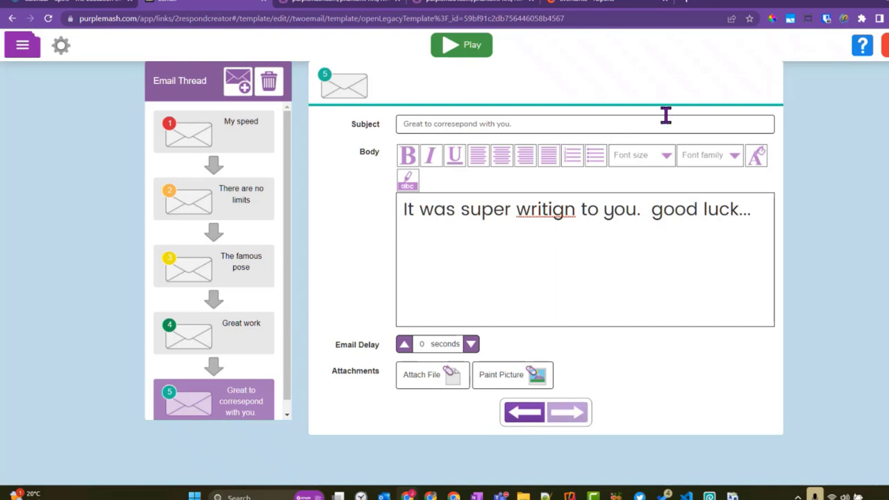
Check the activity's sender and icon image settings without changing them, and exit 2Respond Creator to the 2Email section.
left_click(61, 48)
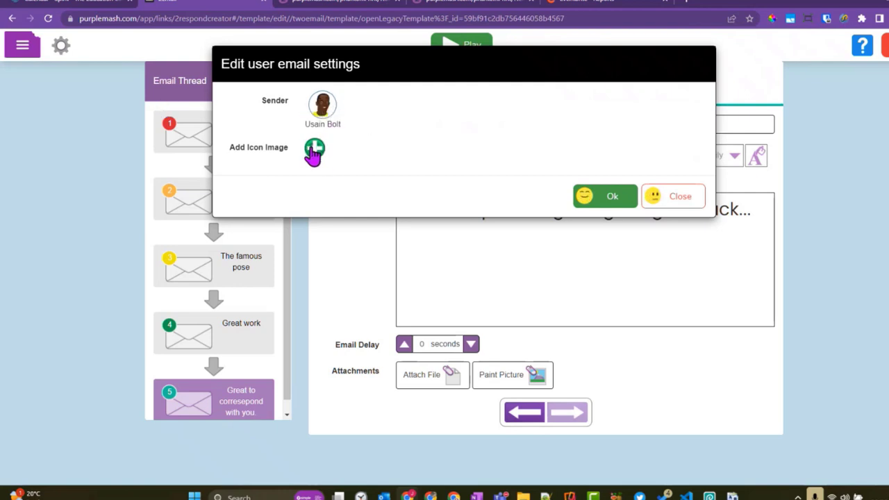
left_click(680, 203)
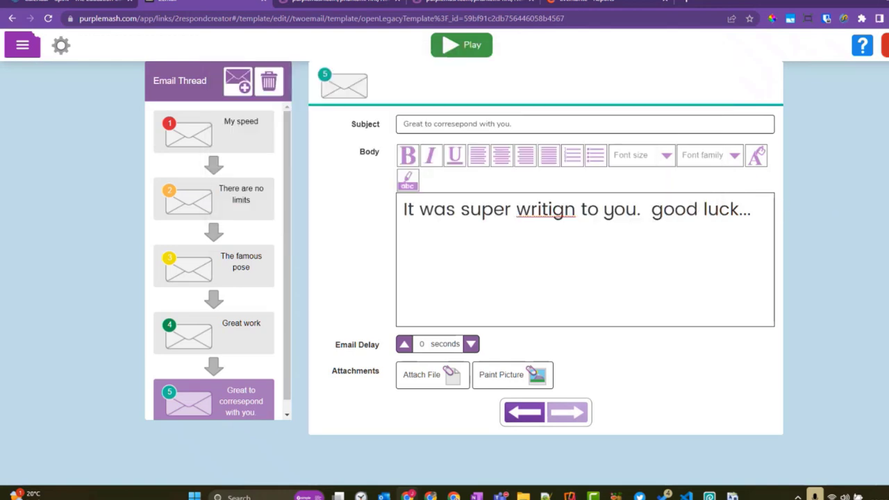
left_click(885, 45)
left_click(519, 281)
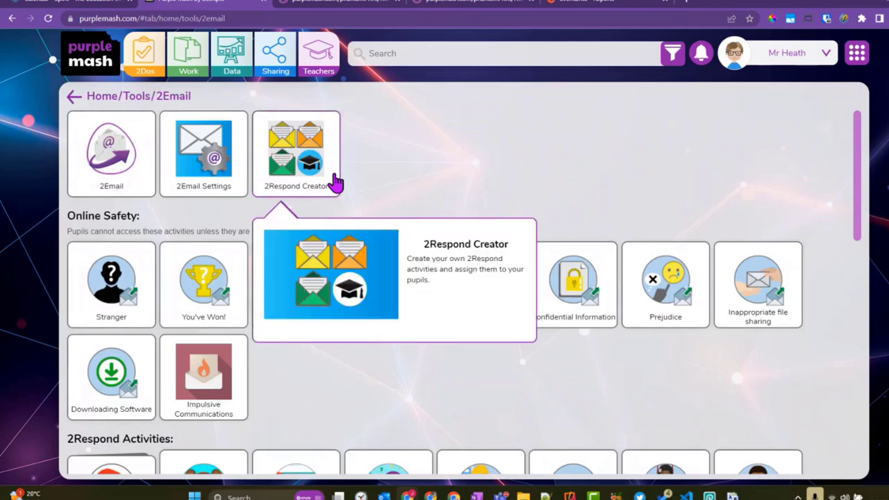
Create a blank activity in 2Respond Creator and start a new sender character named "Elon Musk".
left_click(306, 167)
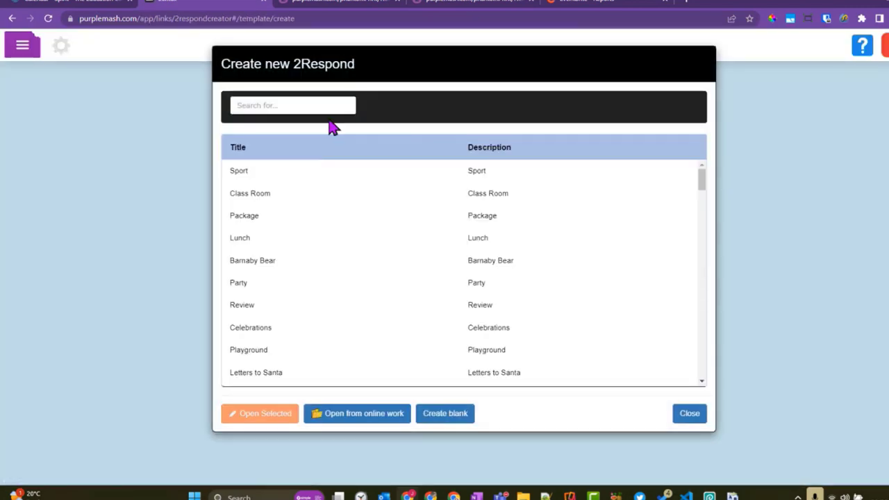
left_click(451, 416)
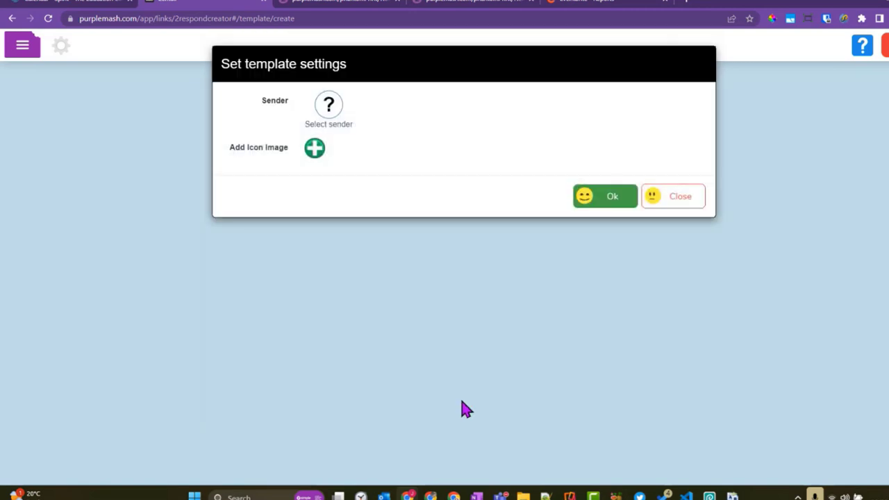
left_click(330, 108)
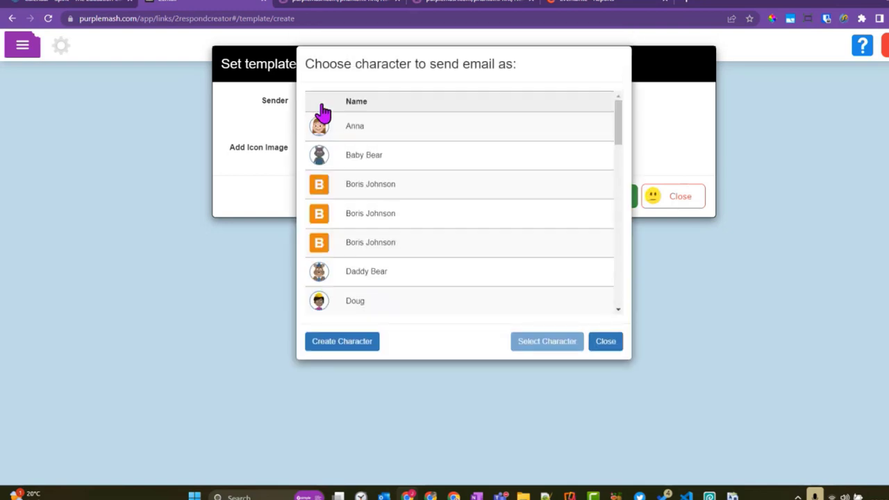
left_click(359, 349)
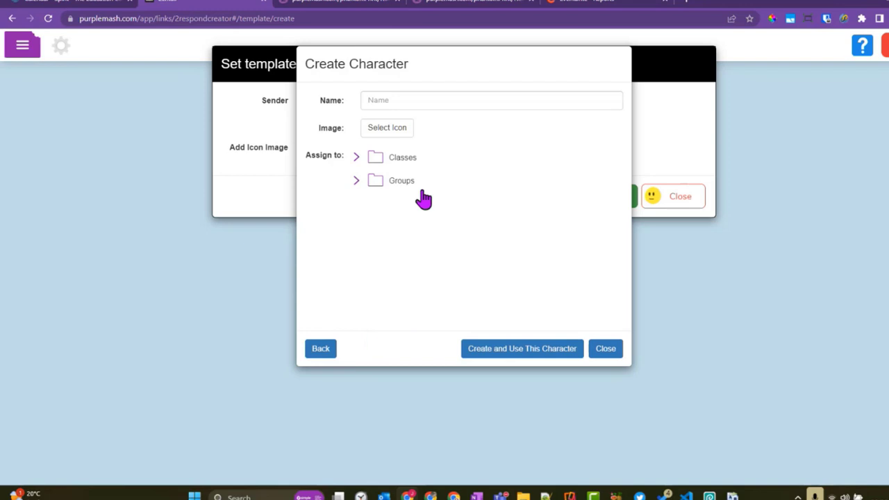
left_click(427, 103)
type("Elon Musk")
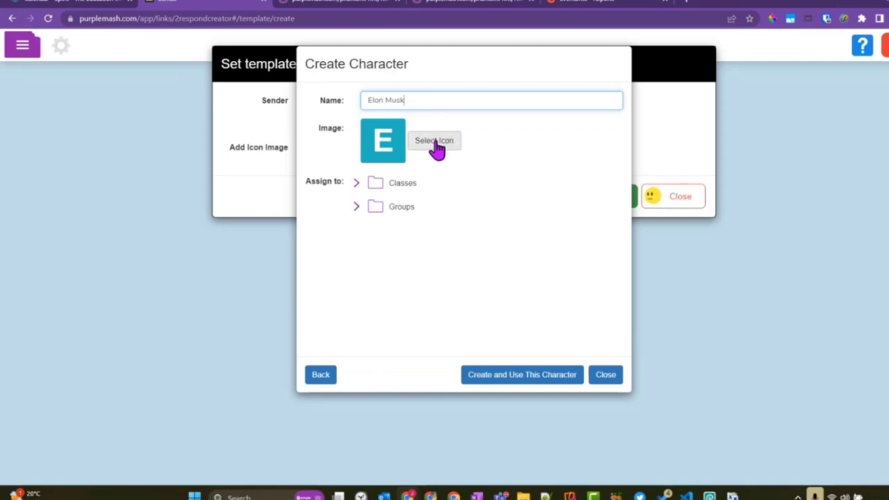
Check the image sources for the character's icon, including clipart and files from the PC, without choosing one.
left_click(435, 142)
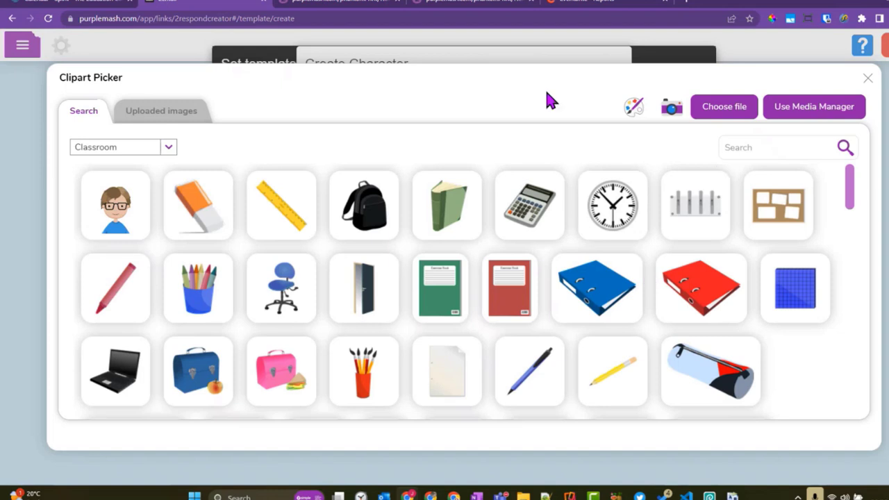
left_click(724, 111)
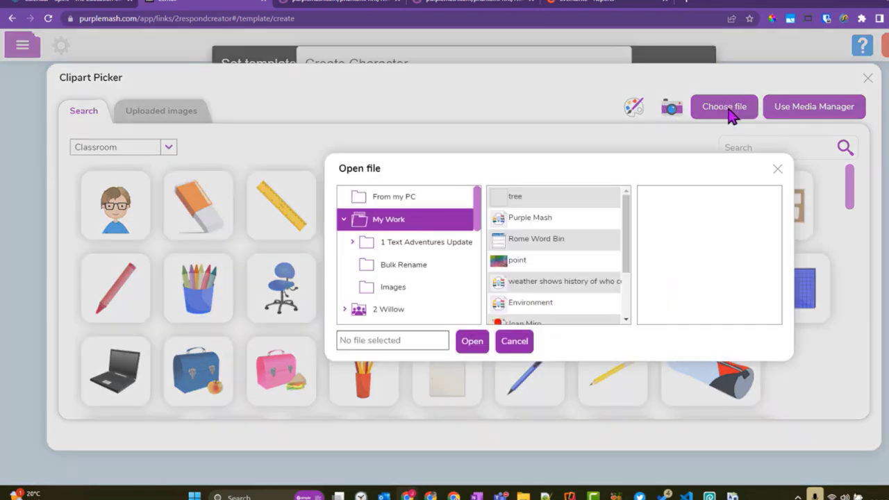
left_click(390, 202)
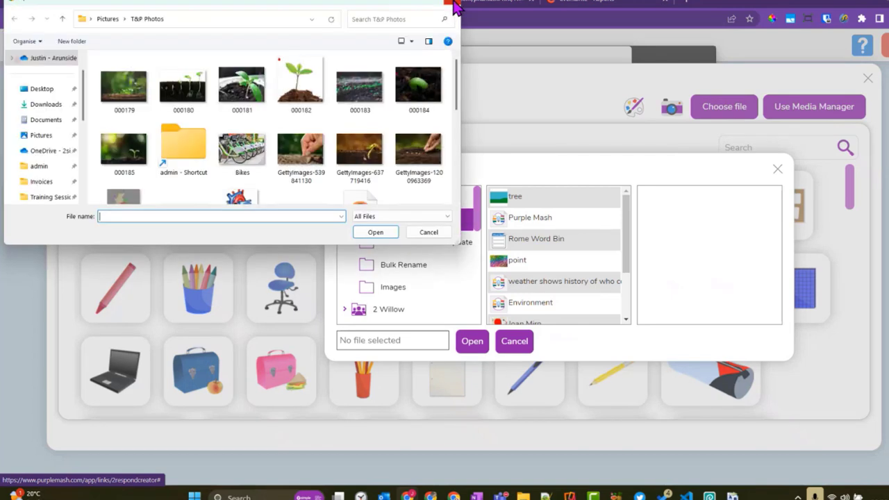
left_click(453, 4)
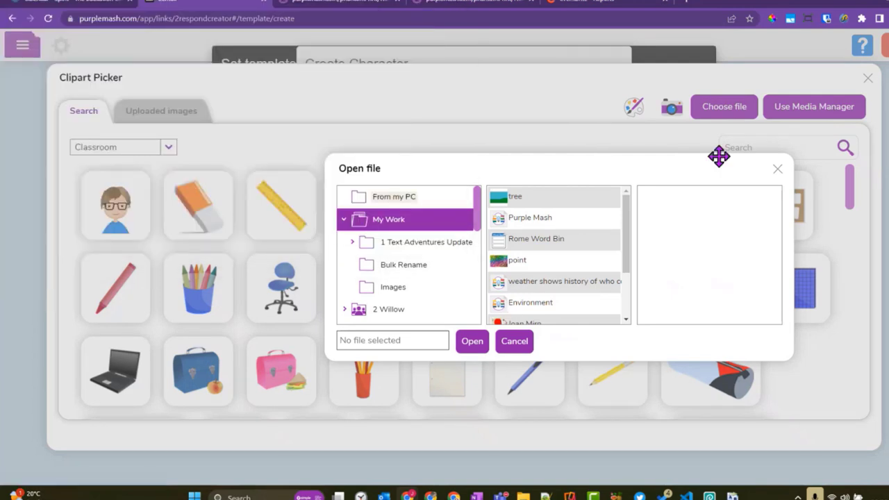
left_click(777, 169)
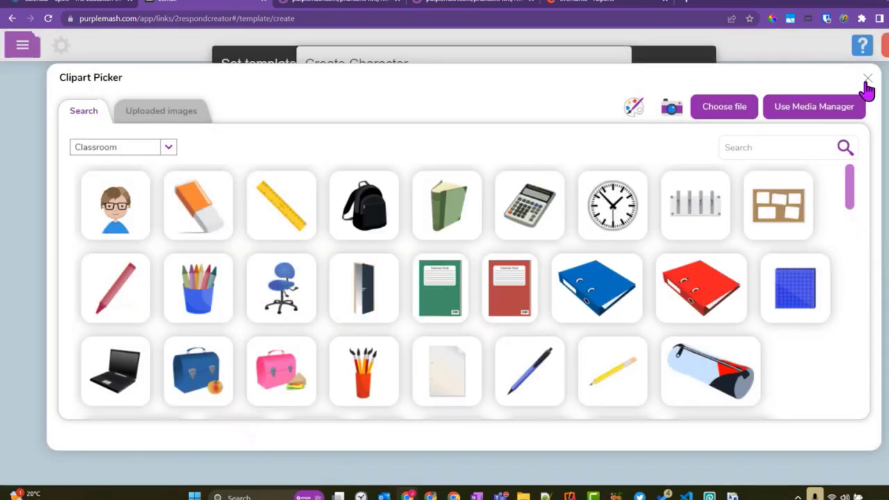
left_click(868, 78)
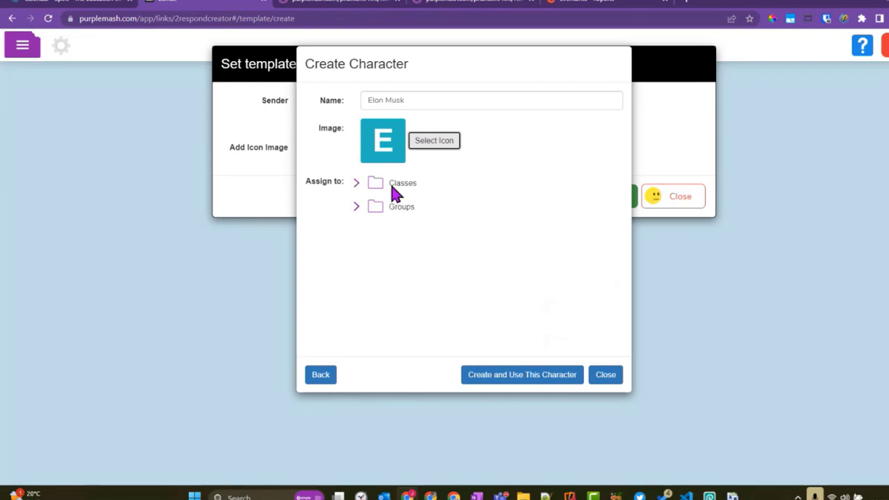
Assign the character to the classes 2 Willow, 3 Beech, Reception and Willow, and create it as the activity's sender.
left_click(356, 184)
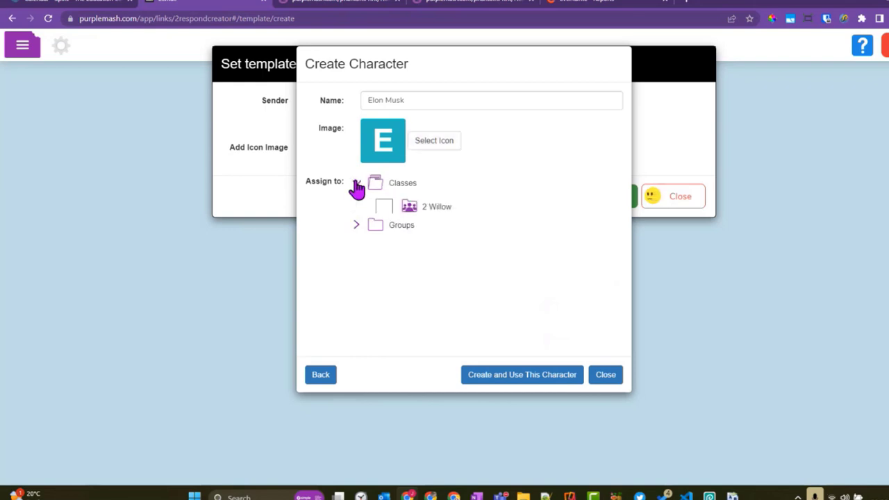
left_click(386, 208)
left_click(386, 232)
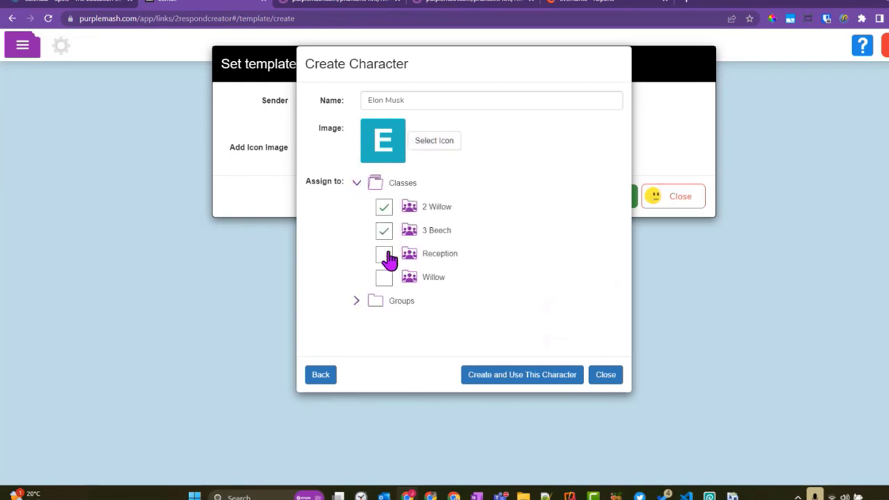
left_click(387, 257)
left_click(385, 280)
left_click(530, 375)
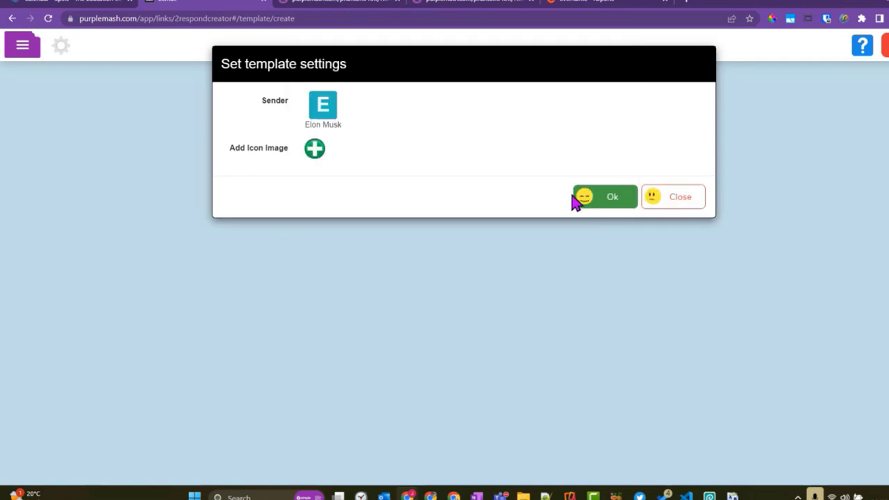
Search the clipart for "rocket", set the launching rocket picture as the activity's icon image, and accept the template settings.
left_click(601, 206)
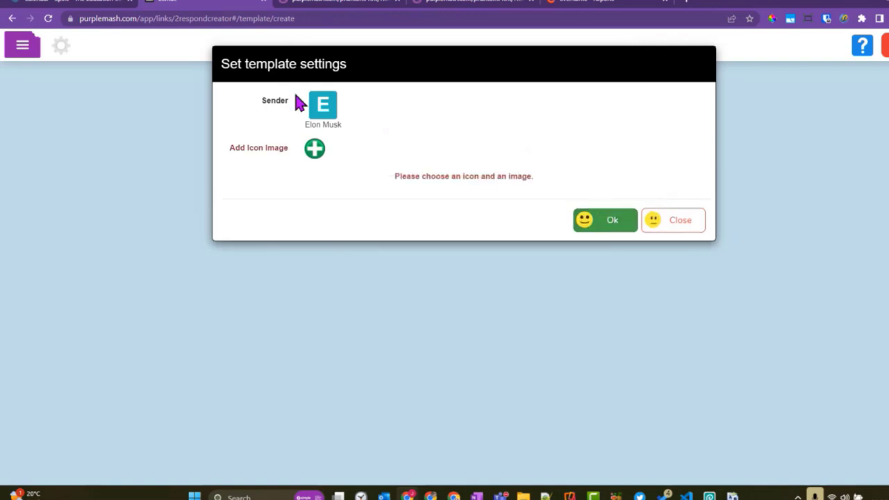
left_click(314, 150)
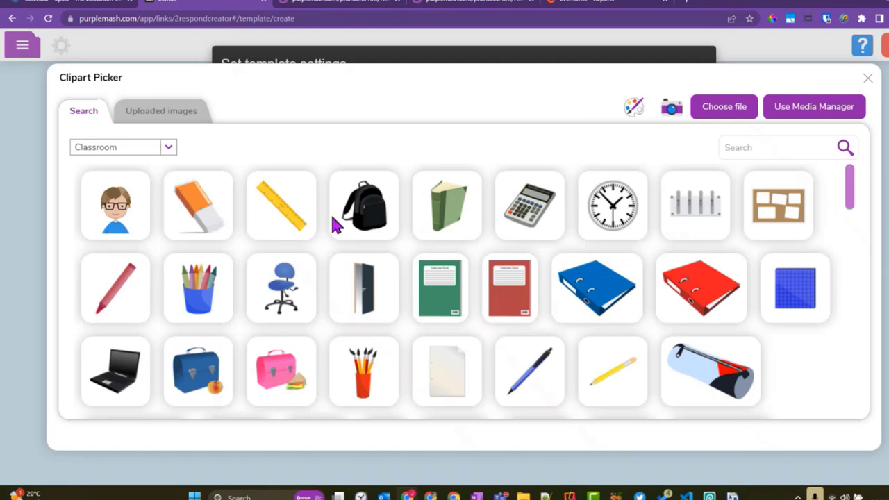
left_click(730, 147)
type("rocket")
key("Return")
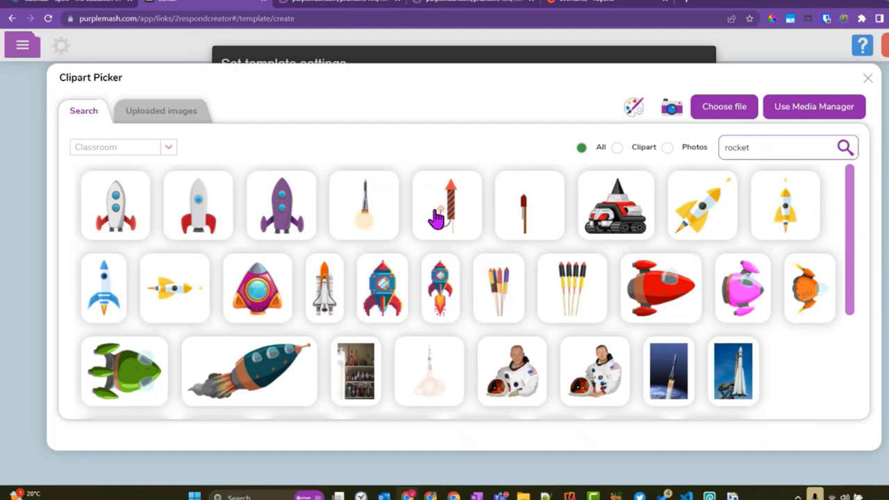
left_click(371, 207)
left_click(582, 227)
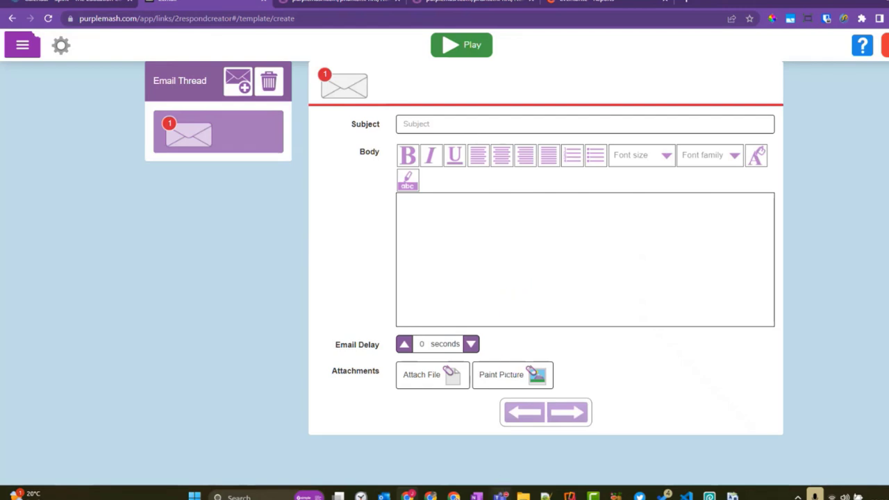
Switch to the OneNote webinar notes and copy Elon Musk's ***1 message under "OR MORE CHALLENGING".
mouse_move(476, 496)
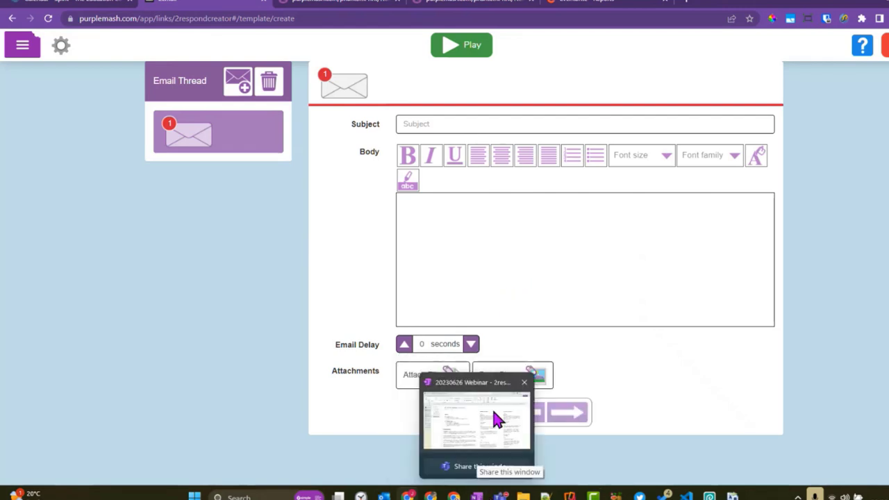
left_click(491, 416)
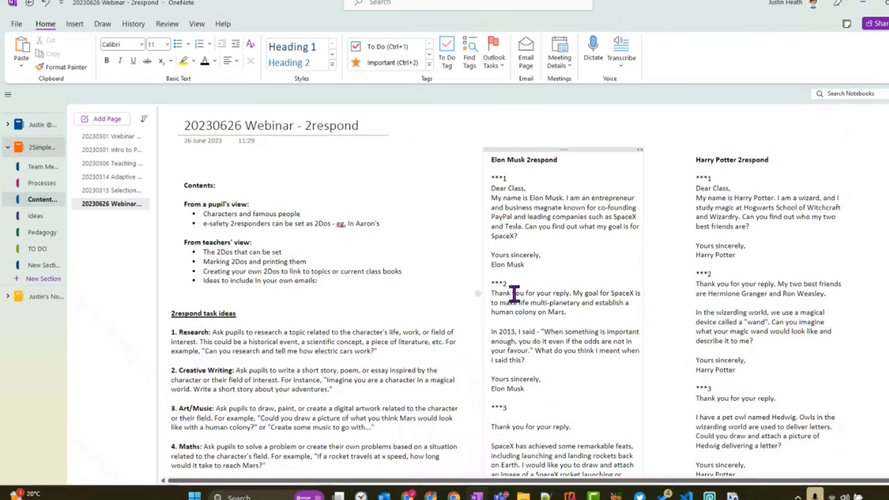
scroll(522, 274, "down", 10)
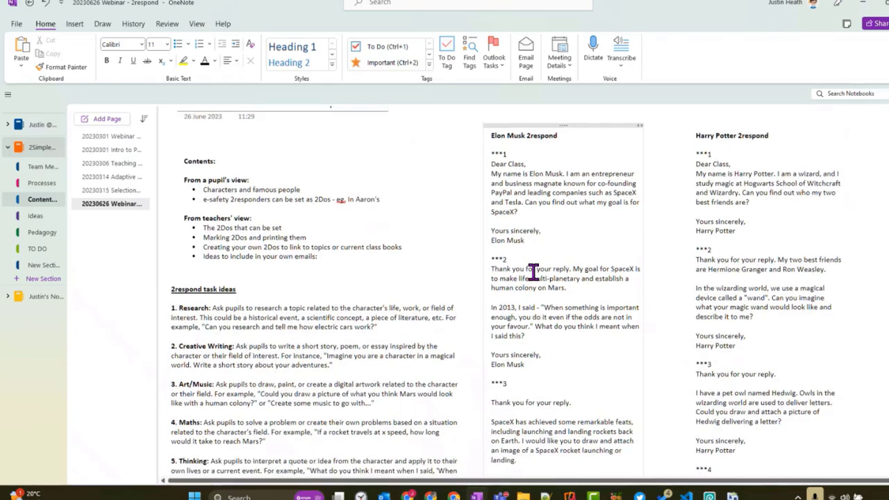
scroll(534, 273, "down", 2)
scroll(538, 267, "up", 3)
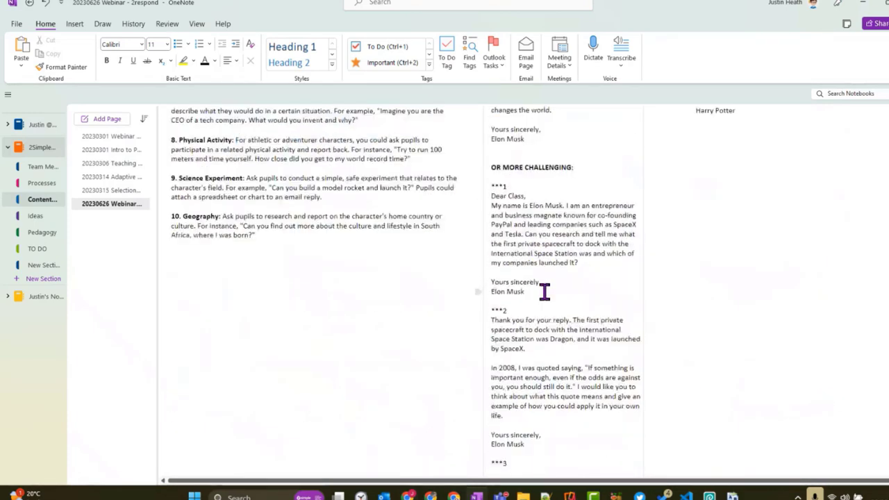
left_click_drag(538, 291, 490, 197)
key("ctrl+c")
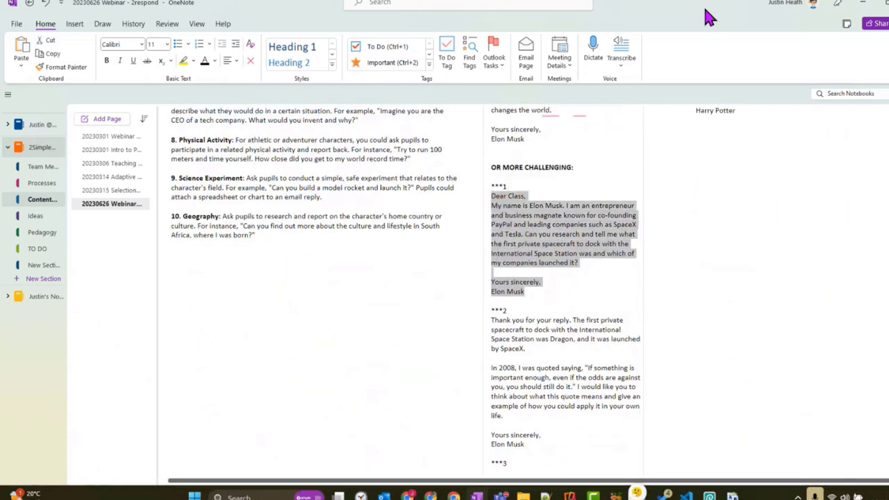
Return to 2Respond Creator and paste the copied message into the first email's body.
left_click(861, 3)
left_click(440, 230)
key("ctrl+v")
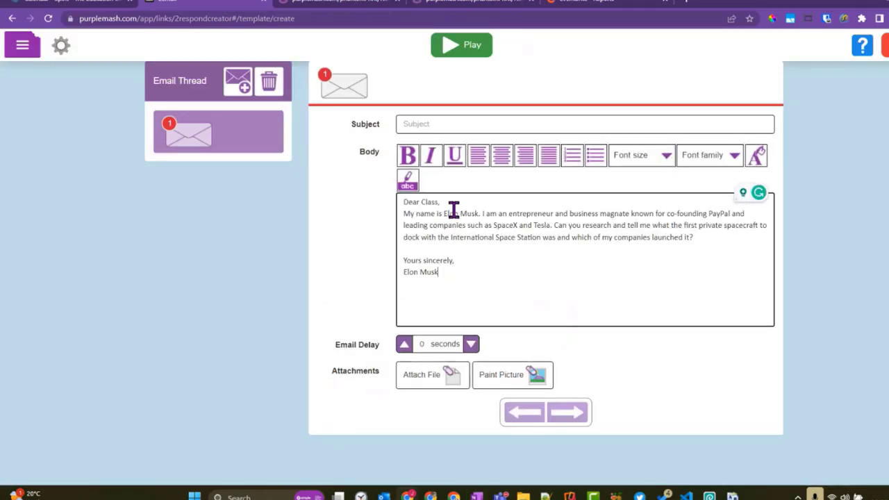
left_click(453, 122)
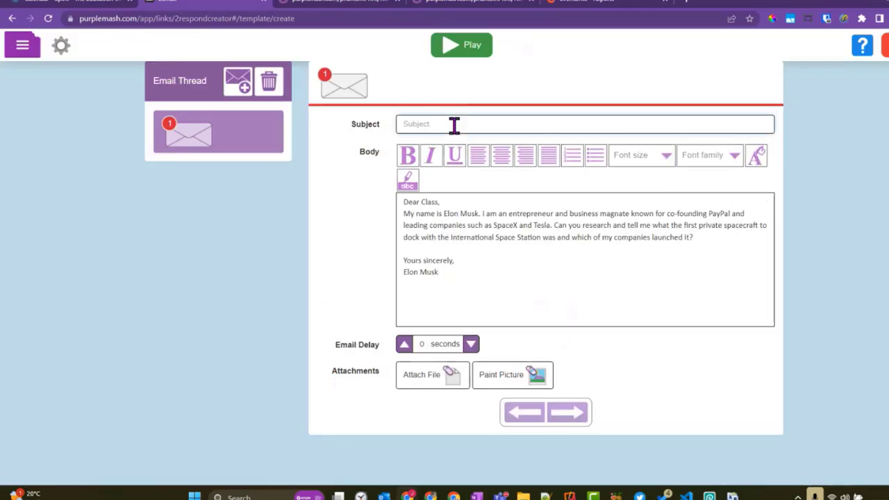
type("Introductio")
key("BackSpace")
key("BackSpace")
key("BackSpace")
key("BackSpace")
key("BackSpace")
key("BackSpace")
key("BackSpace")
key("BackSpace")
Insert a blank line after "Dear Class," and set the first email's subject to "Hello From Elon".
left_click(471, 199)
key("Return")
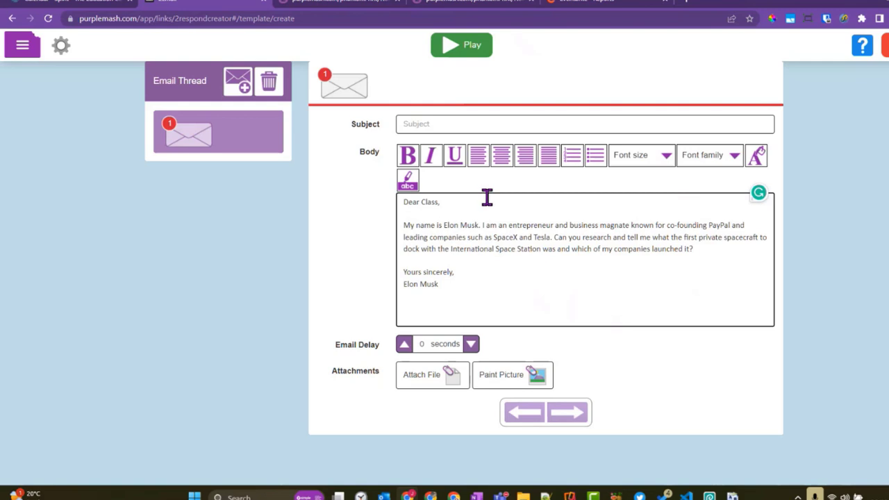
left_click(502, 123)
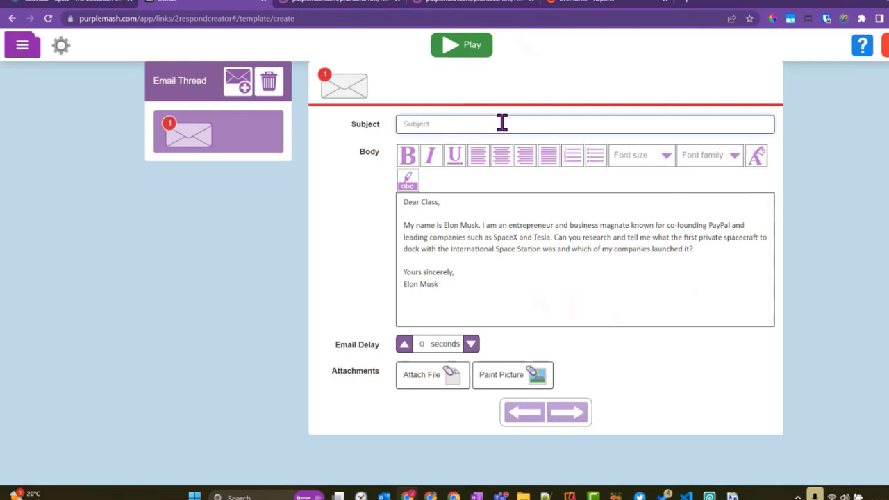
type("Hello From Elon")
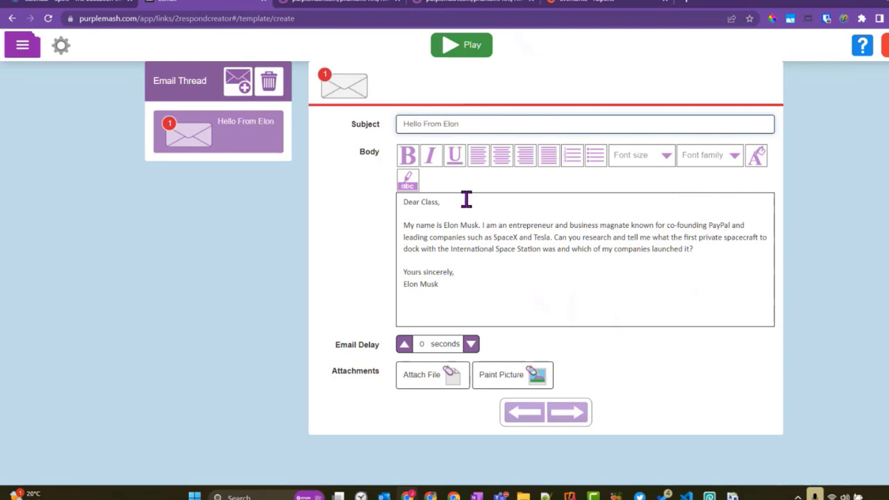
Increase the first email's delay in seconds.
left_click(404, 346)
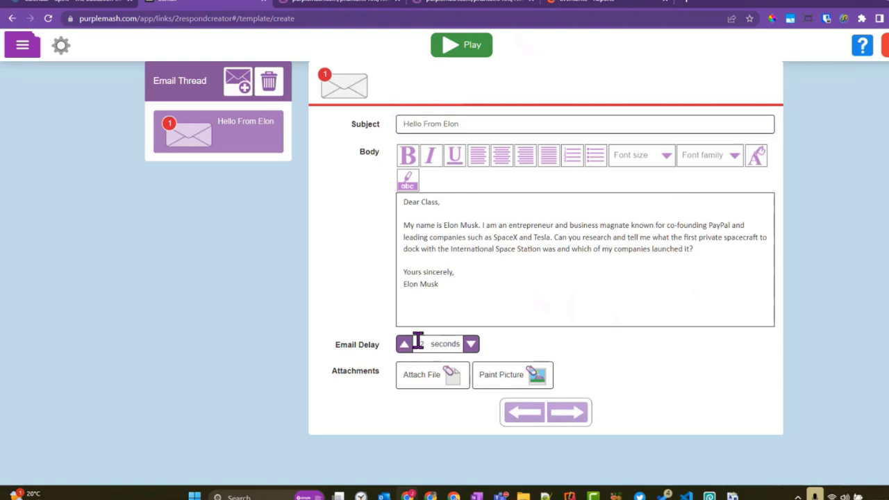
left_click(403, 347)
Add a second email to the thread and fill its body with the more challenging ***2 message copied from the OneNote notes.
left_click(237, 82)
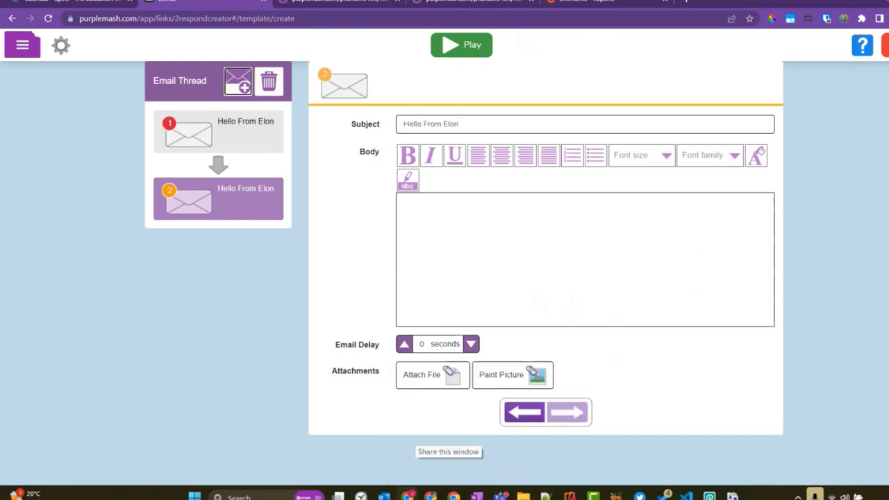
left_click(476, 496)
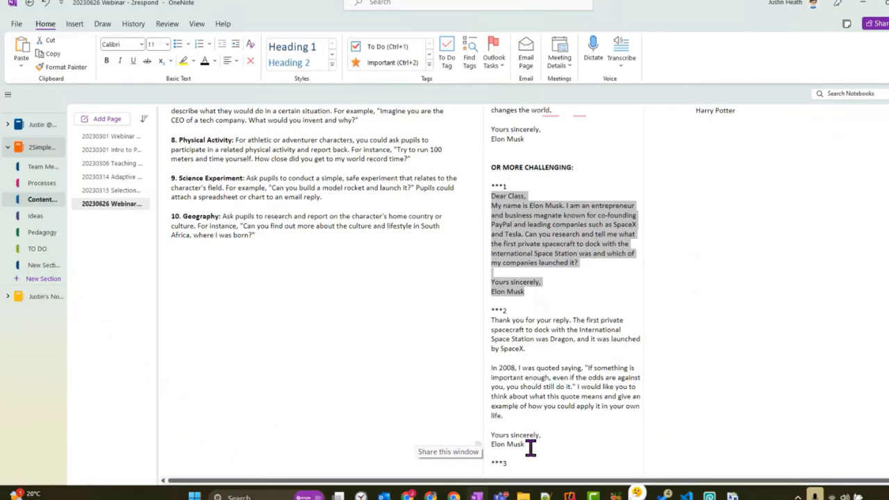
left_click_drag(527, 445, 495, 324)
key("ctrl+c")
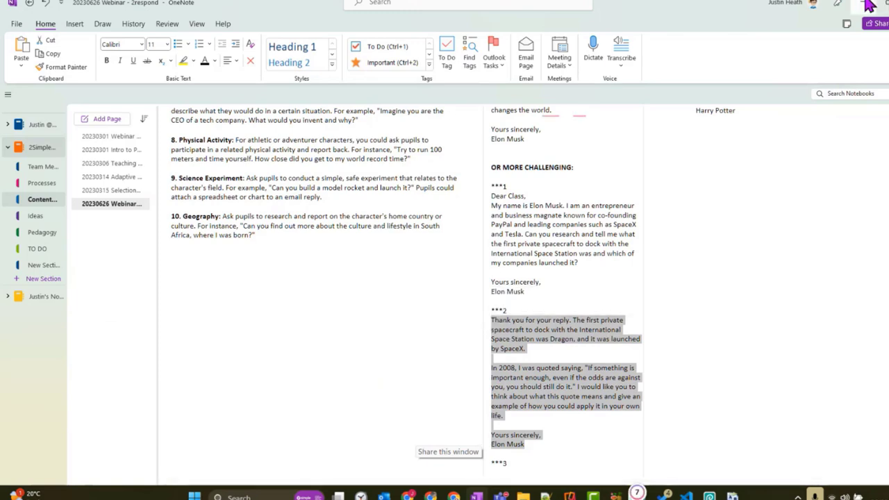
left_click(869, 5)
left_click(451, 203)
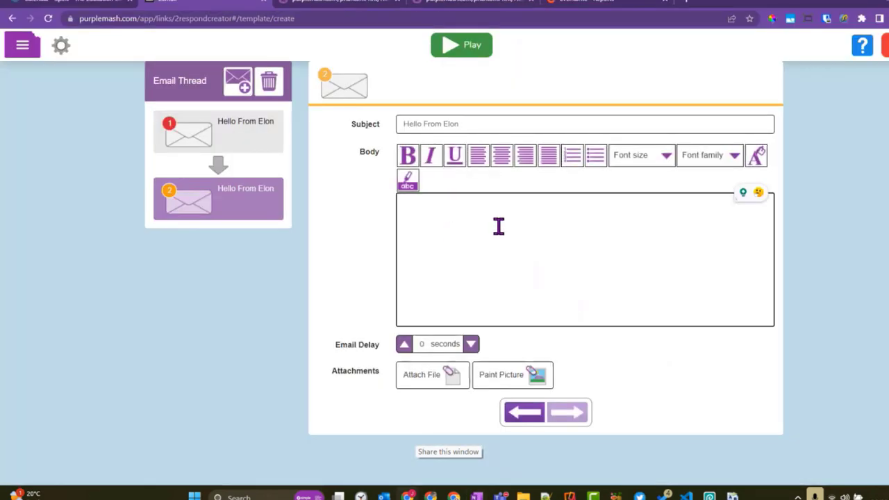
key("ctrl+v")
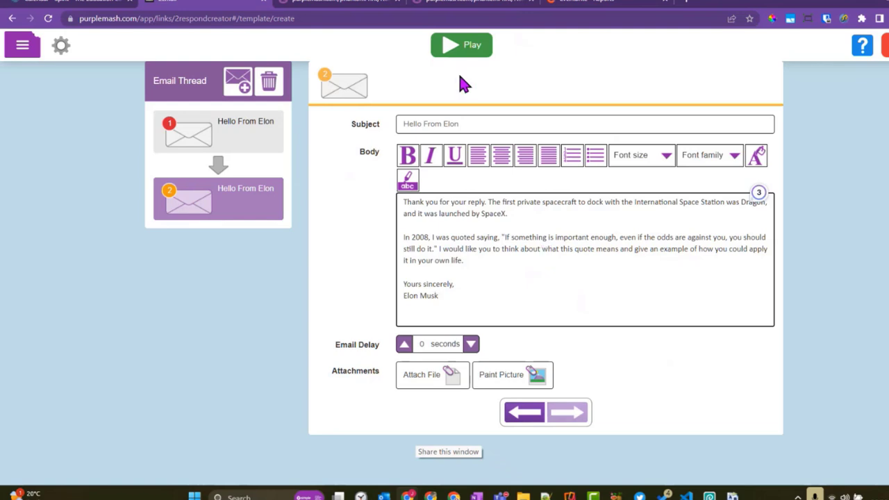
Set the second email's subject to "What does this quote mean to you?" and its email delay to 1 second.
left_click(471, 123)
left_click_drag(466, 123, 401, 122)
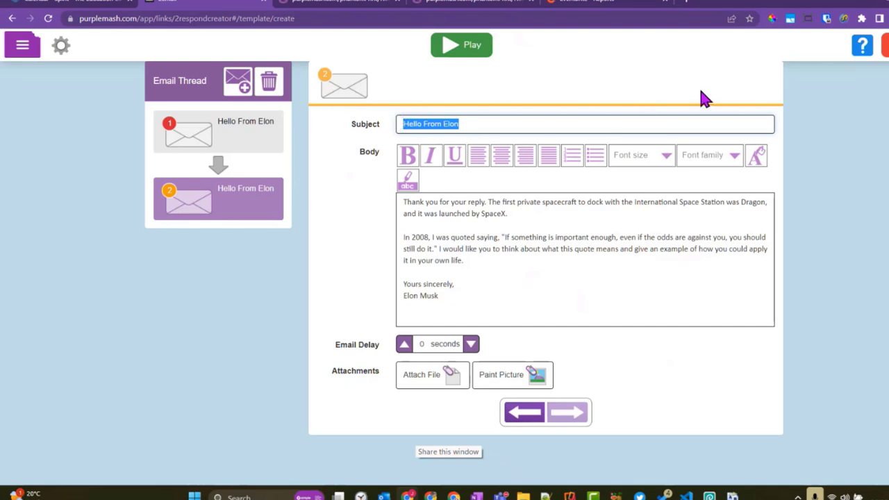
type("What doe")
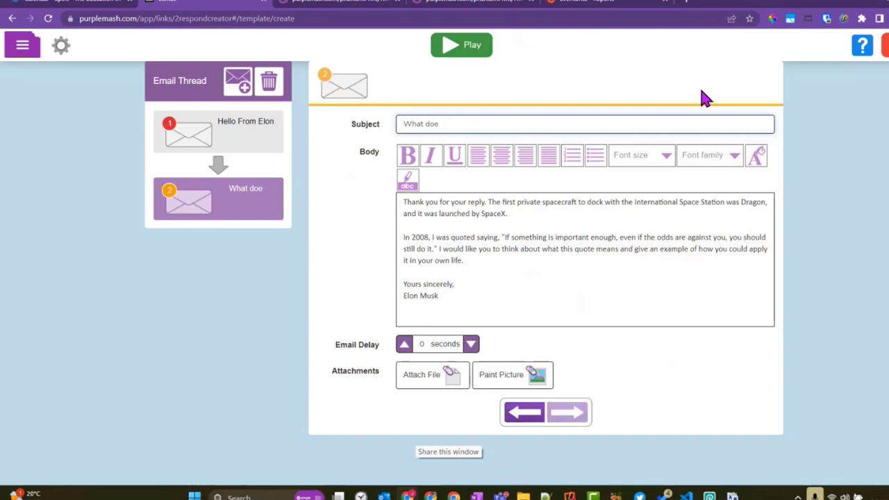
type("s this quote mean to you?")
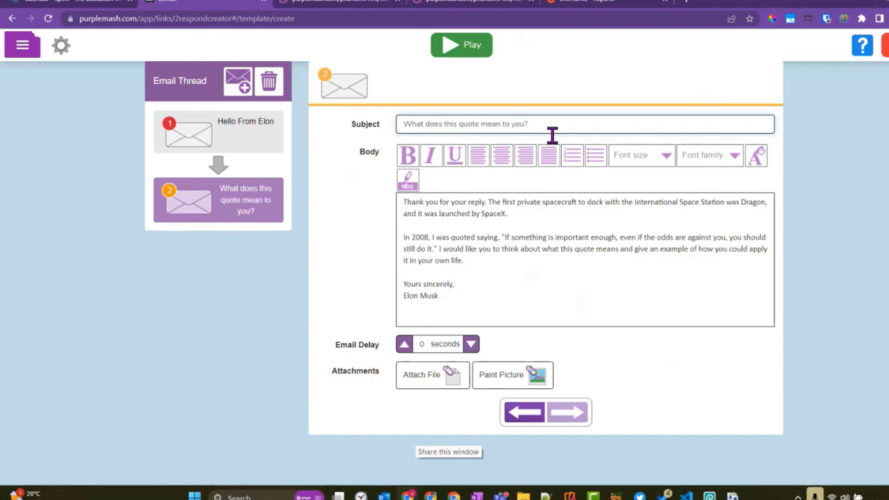
left_click(403, 347)
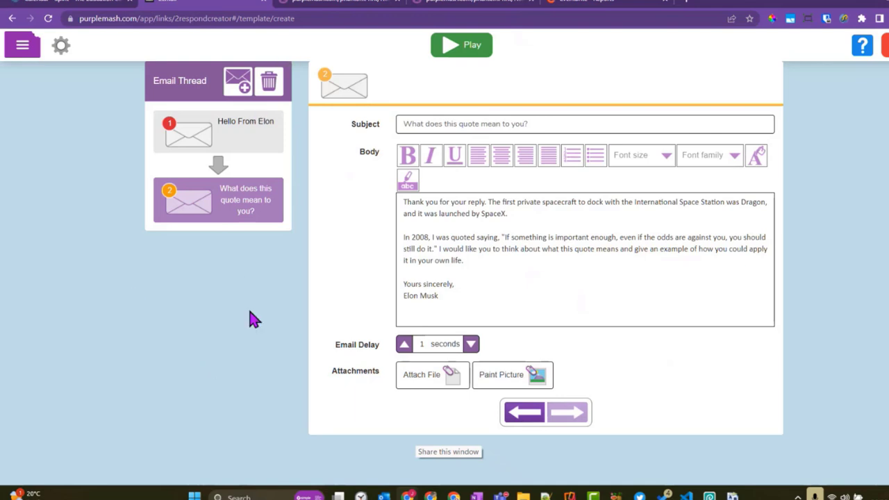
Add a third email to the thread and fill its body with the ***4 message copied from the OneNote notes.
left_click(238, 81)
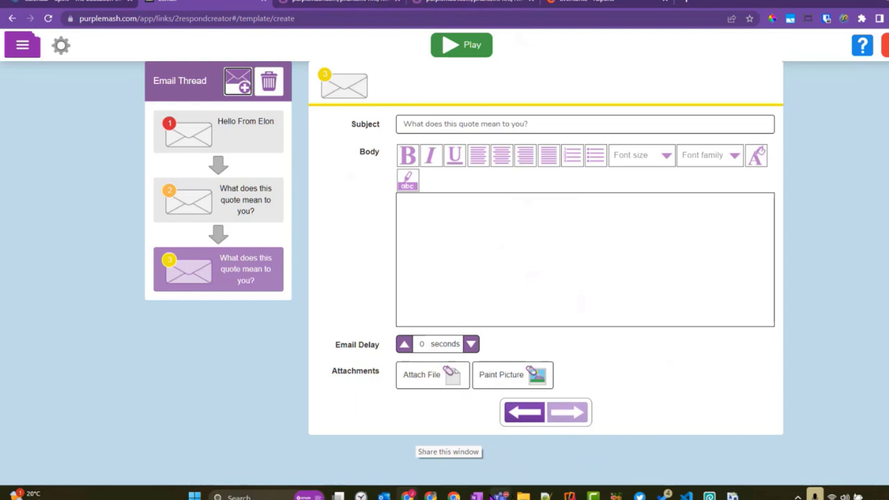
left_click(477, 494)
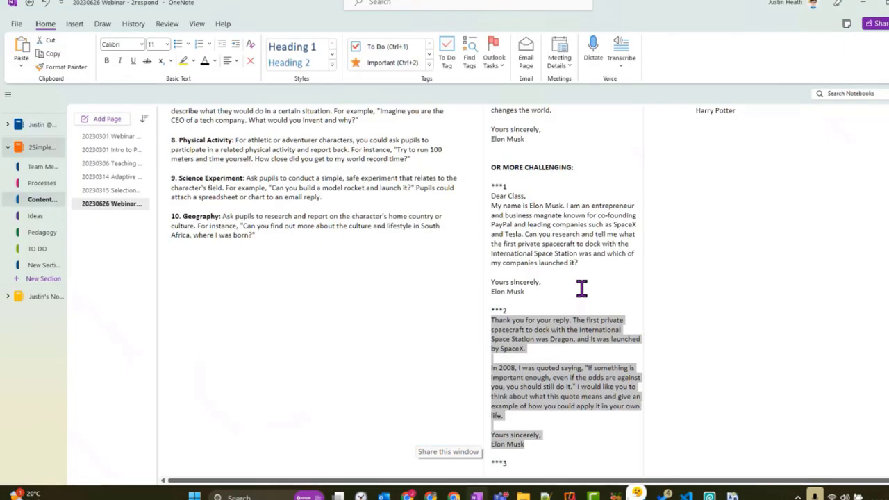
scroll(581, 288, "down", 5)
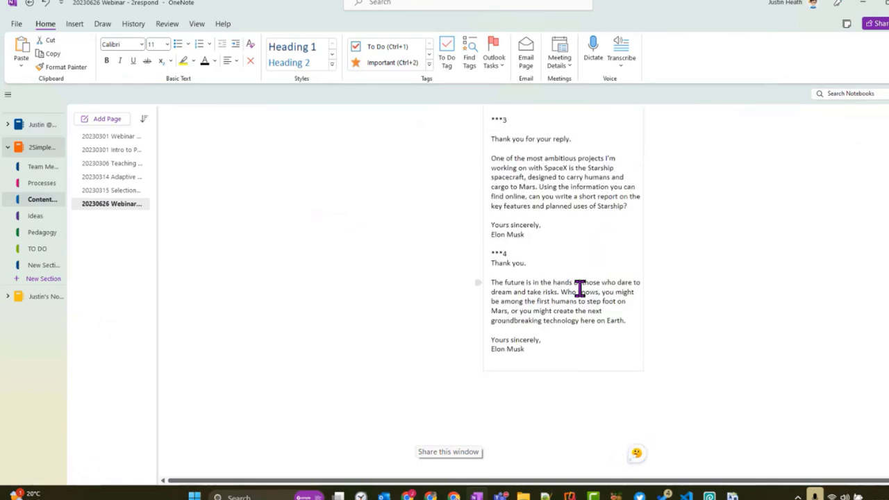
left_click_drag(528, 353, 491, 262)
key("ctrl+c")
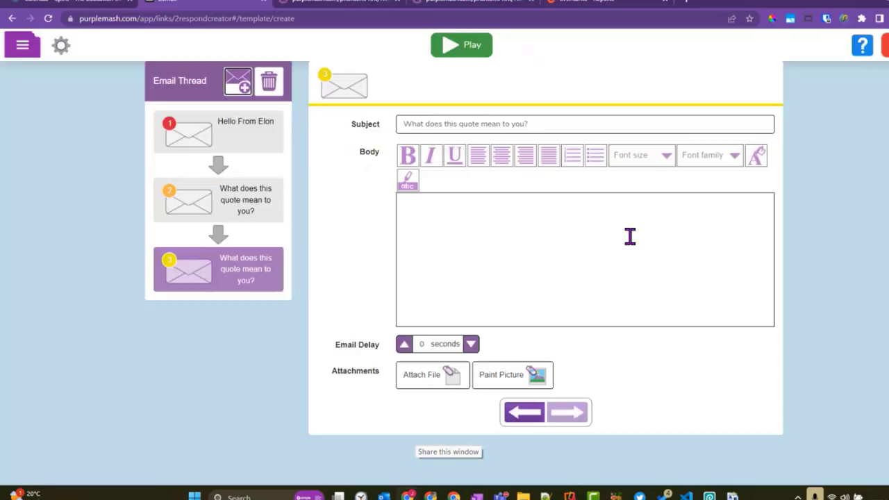
left_click(861, 5)
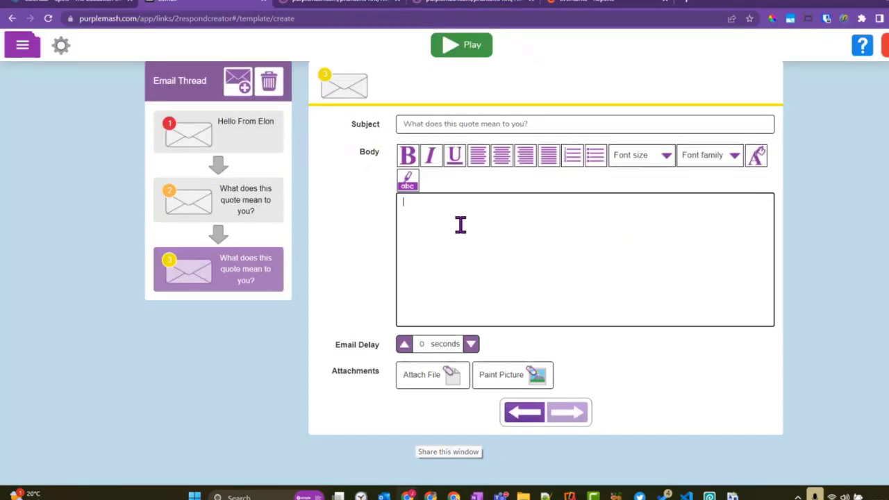
key("ctrl+v")
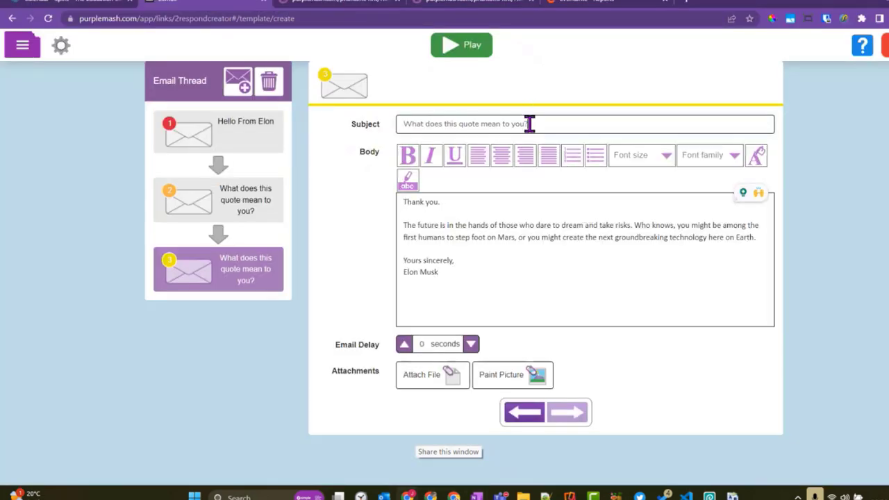
Set the third email's subject to "The future" and its email delay to 1 second.
left_click_drag(527, 123, 375, 124)
type("The future")
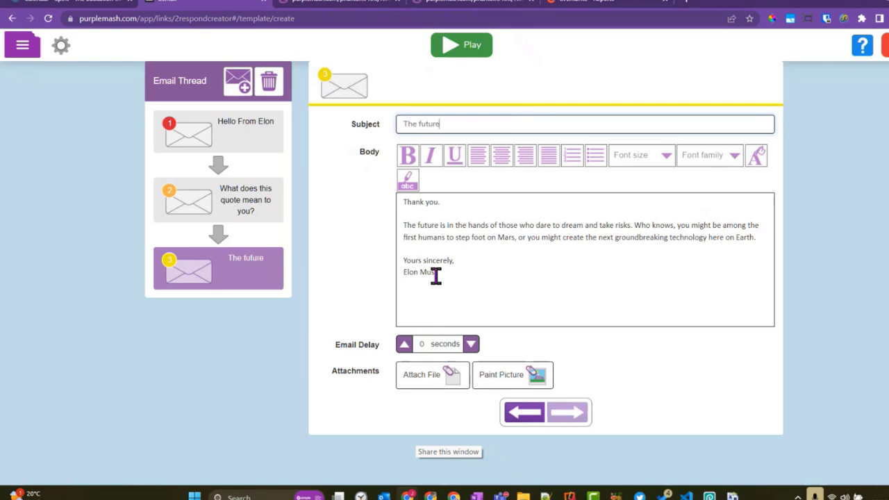
left_click(404, 345)
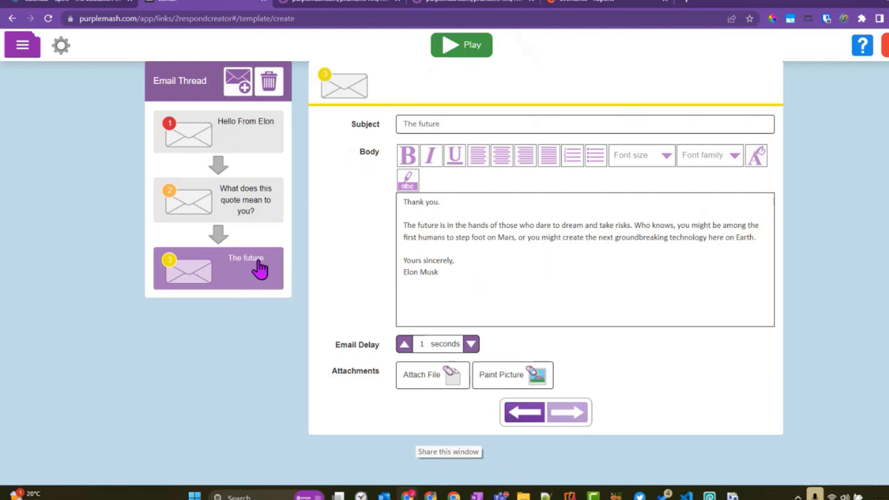
Review all three emails in the thread and save the activity in My Work as "Elon Musk 2Connect".
left_click(271, 139)
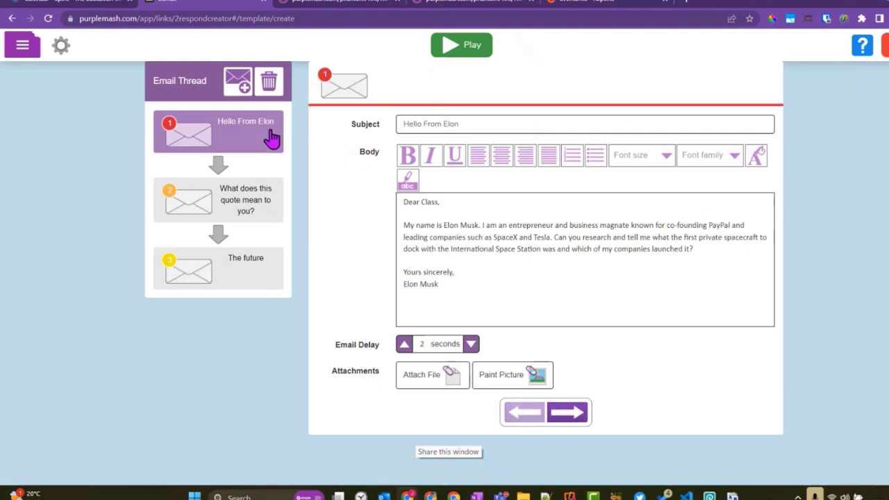
left_click(264, 193)
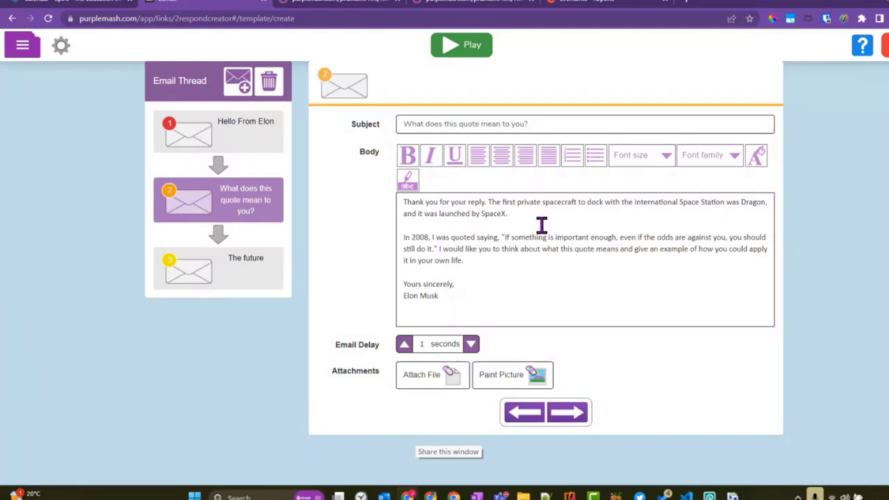
left_click(239, 278)
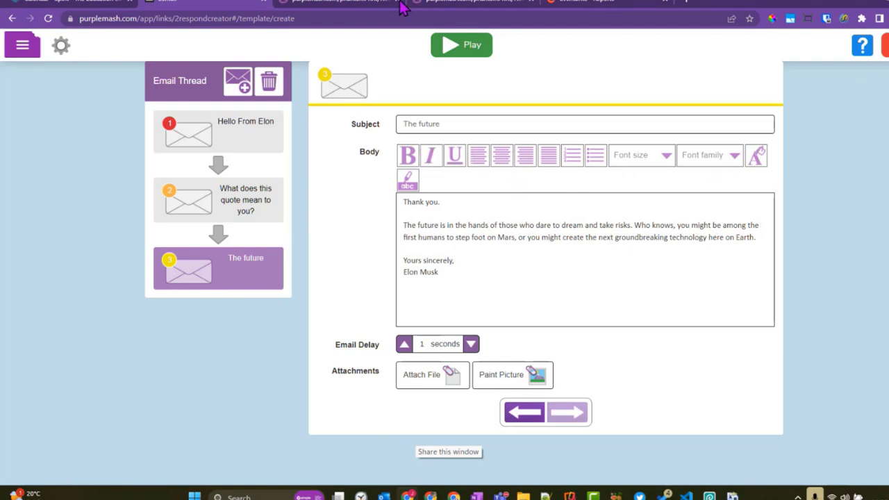
left_click(22, 45)
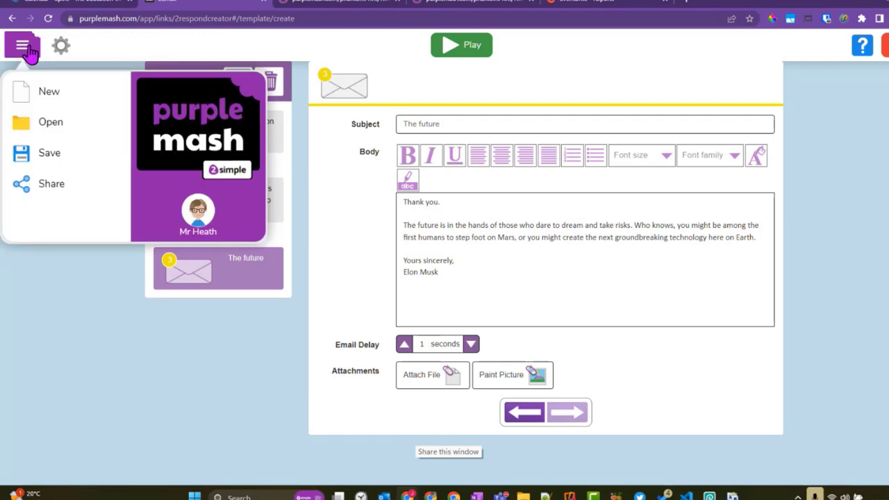
left_click(36, 155)
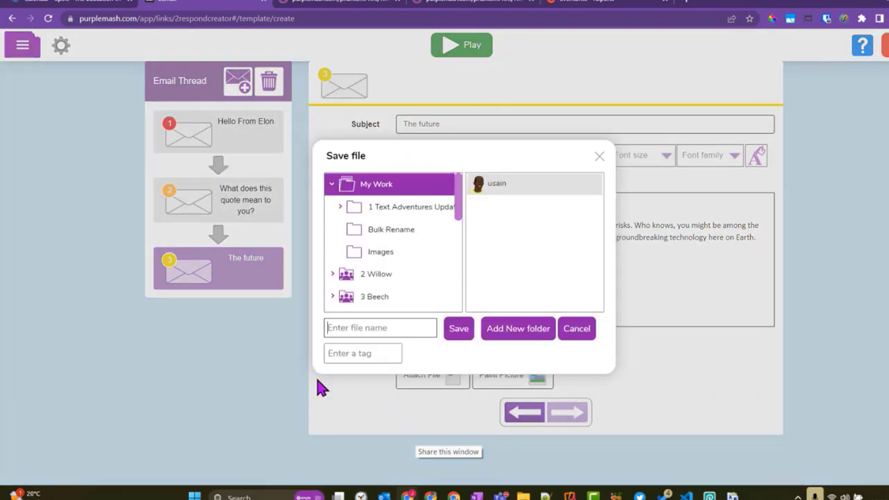
type("Elon Musk 2Connect")
left_click(456, 328)
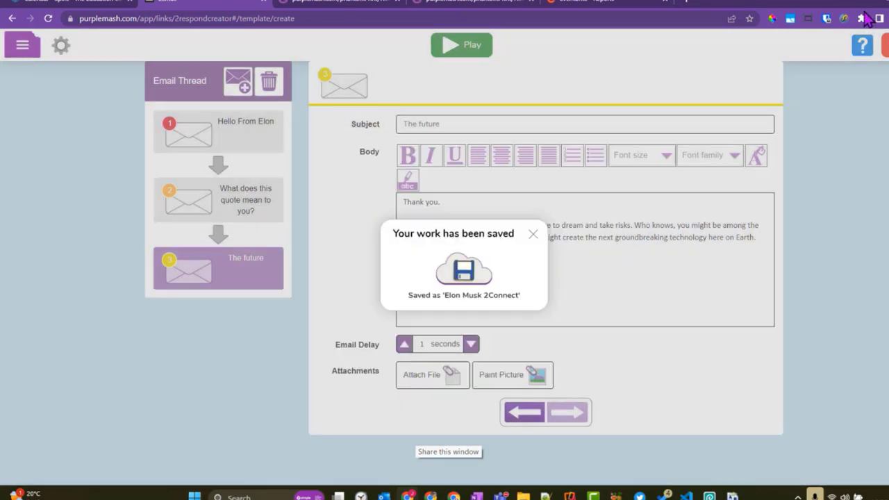
left_click(531, 235)
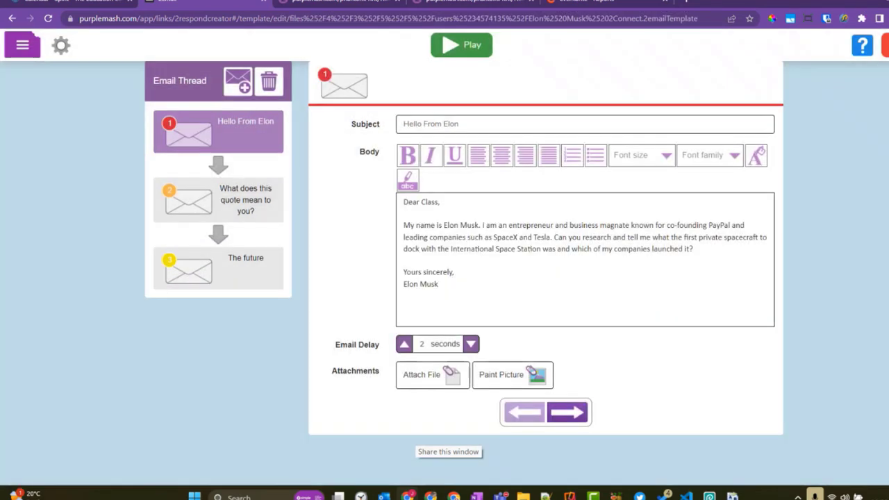
Exit 2Respond Creator without saving again and reopen "Elon Musk 2Connect" from the My Work folder.
left_click(885, 46)
left_click(524, 279)
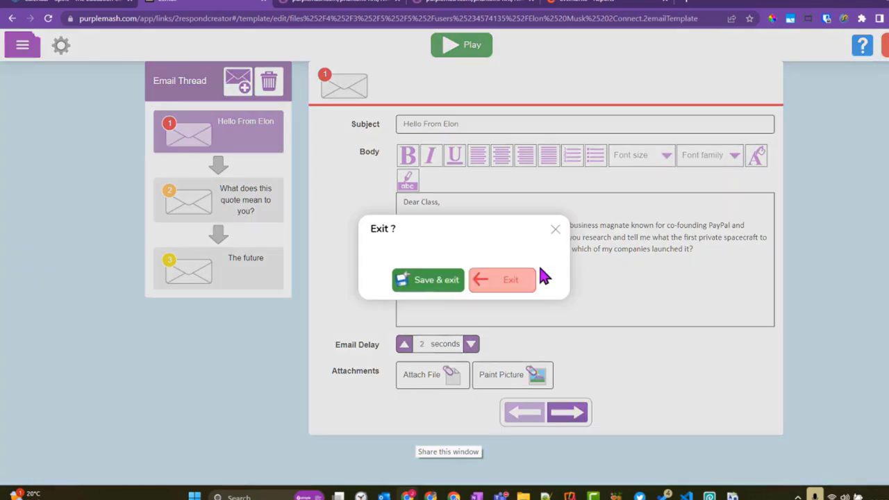
left_click(521, 281)
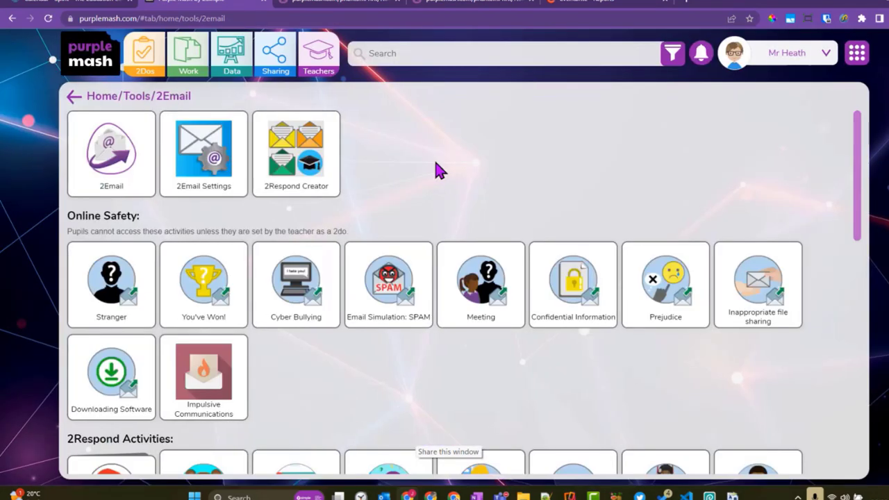
mouse_move(340, 166)
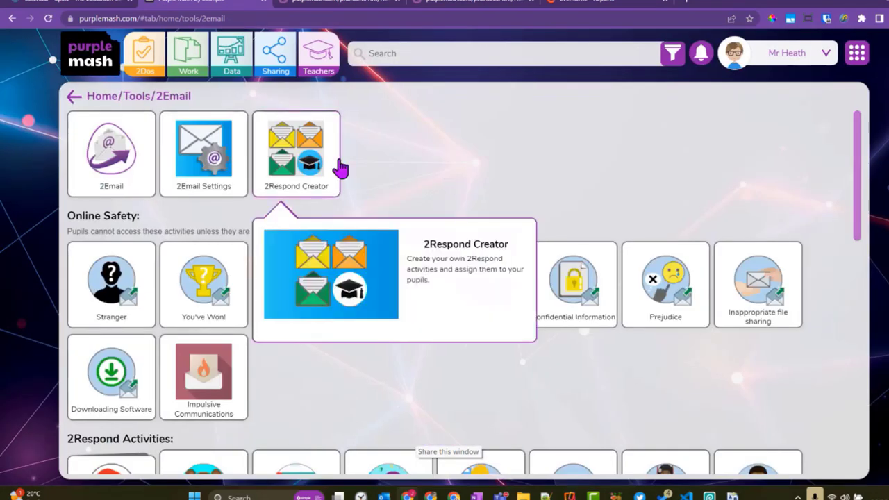
left_click(191, 61)
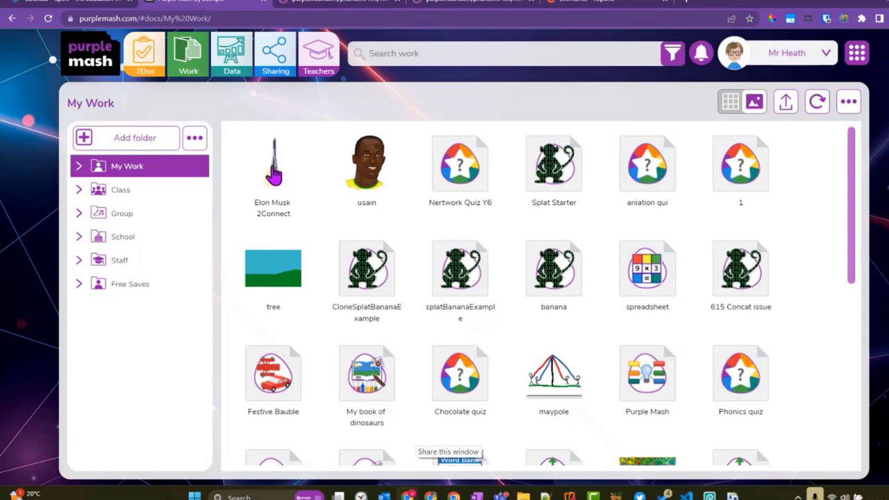
left_click(274, 173)
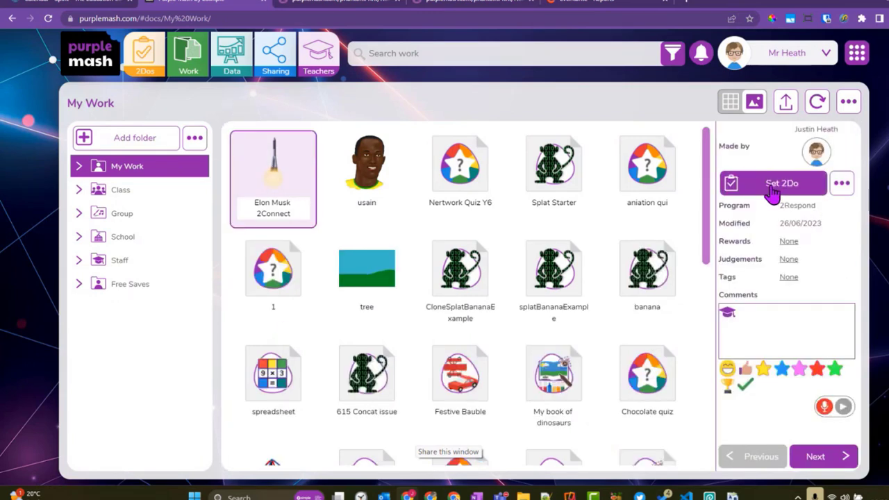
double_click(267, 179)
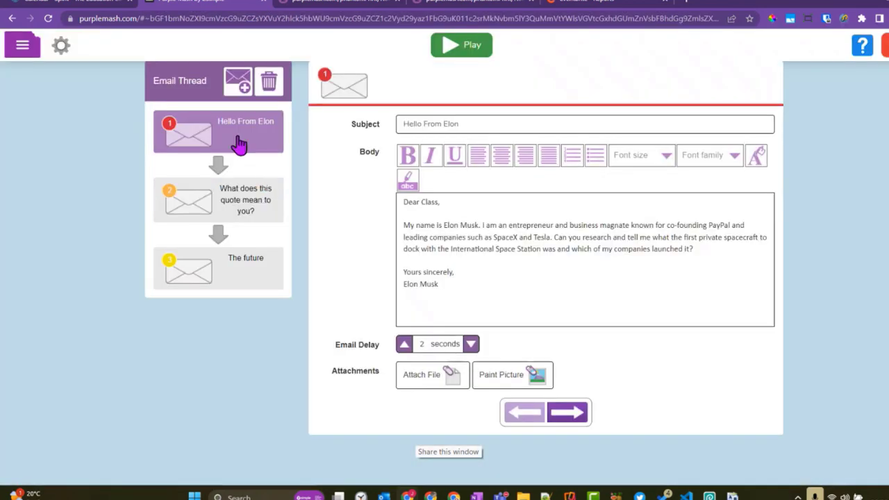
Look through the second and third emails, view the options for setting the activity as a 2Do, and close them without setting it.
left_click(249, 228)
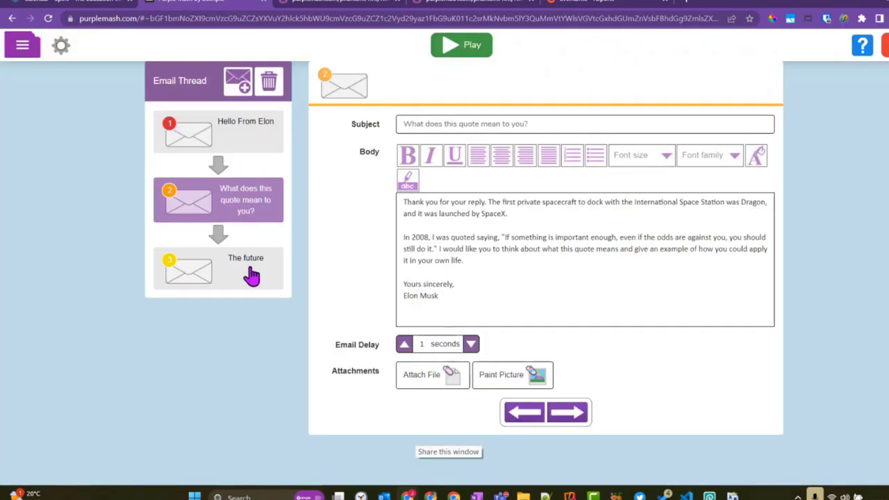
left_click(251, 276)
left_click(25, 46)
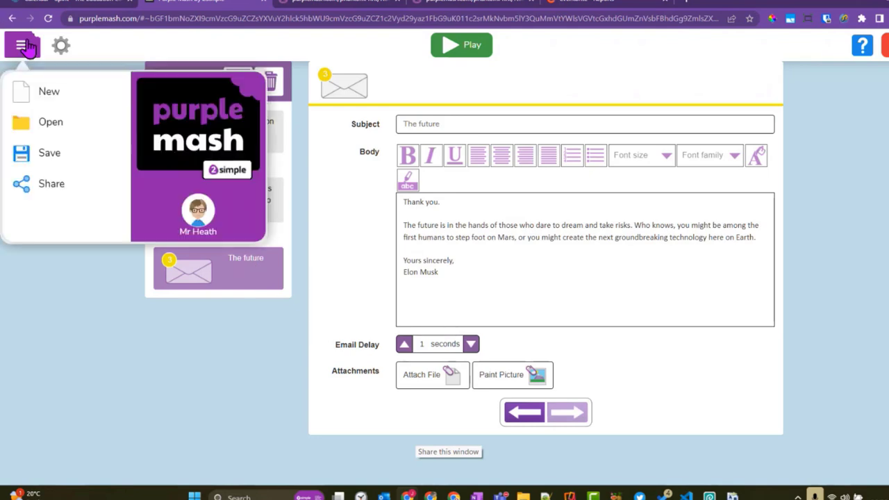
left_click(48, 184)
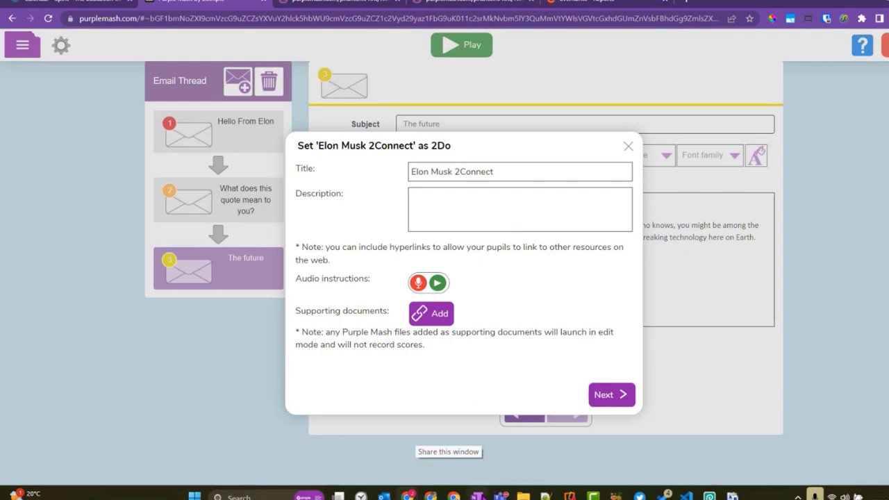
mouse_move(477, 496)
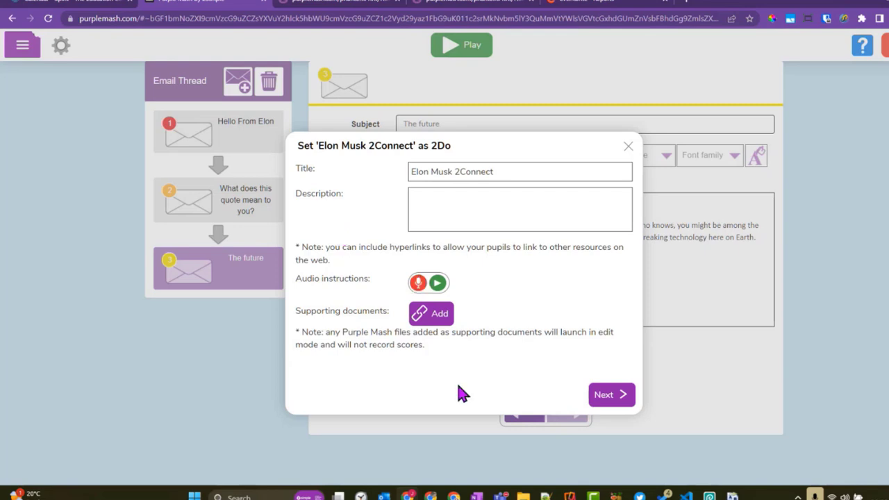
left_click(627, 148)
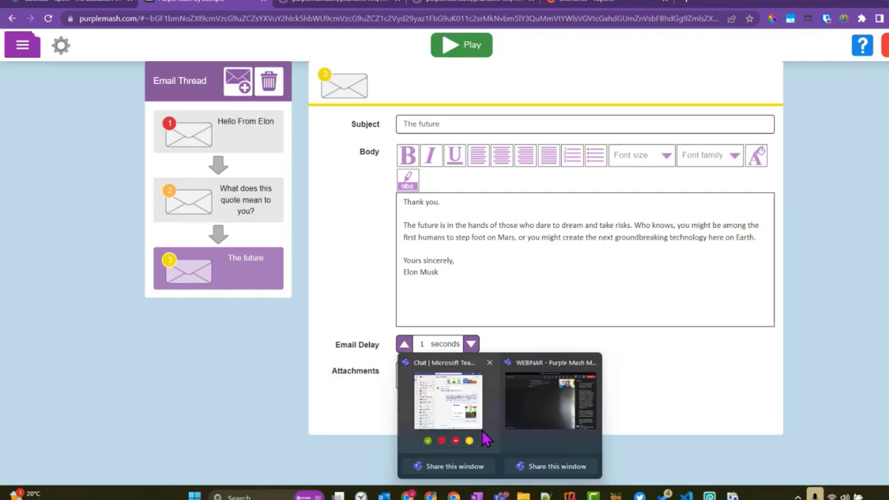
Switch to the OneNote notes, read through the "2respond task ideas" list from Research to Geography, and return to 2Respond Creator.
mouse_move(475, 436)
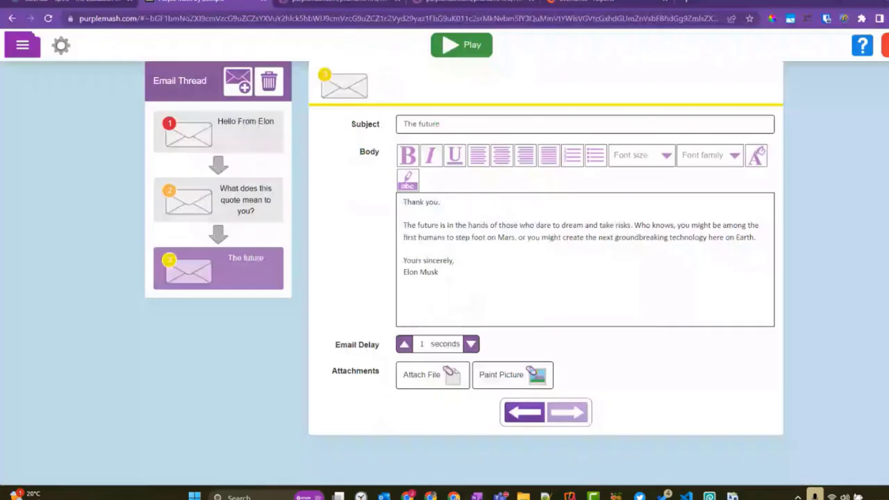
key("alt+Tab")
scroll(348, 225, "up", 15)
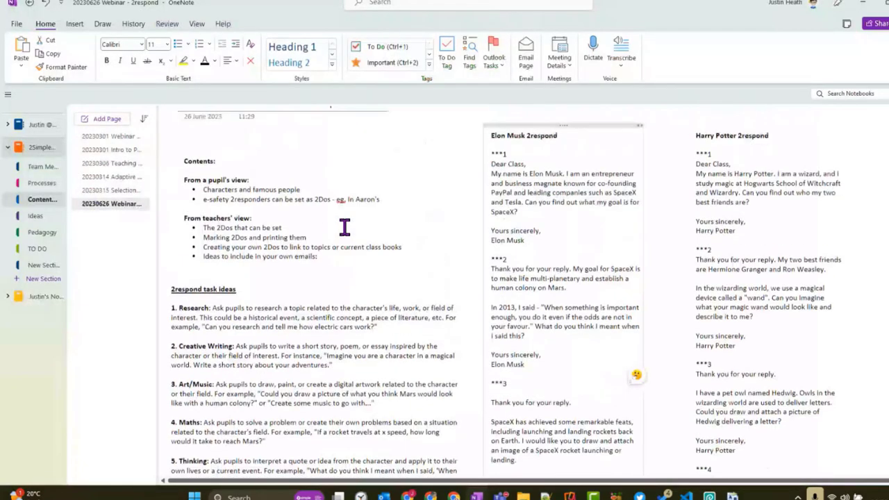
scroll(341, 224, "down", 5)
scroll(342, 226, "up", 2)
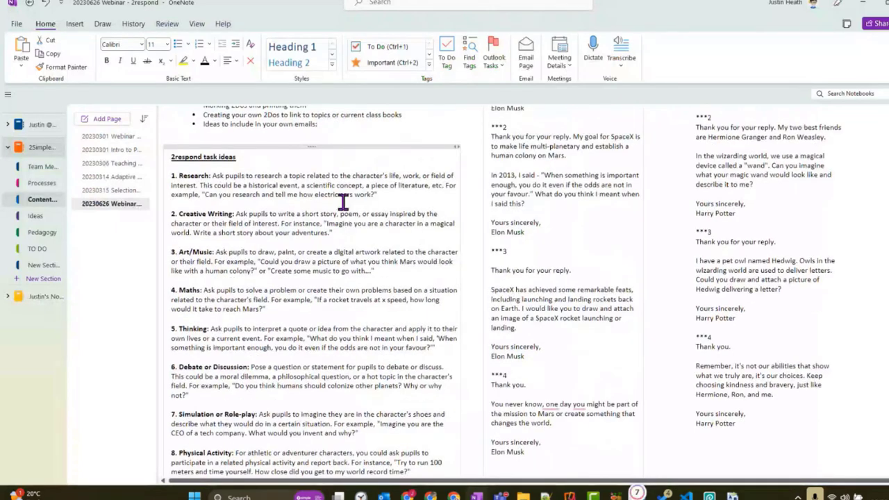
scroll(262, 173, "down", 3)
scroll(264, 172, "up", 3)
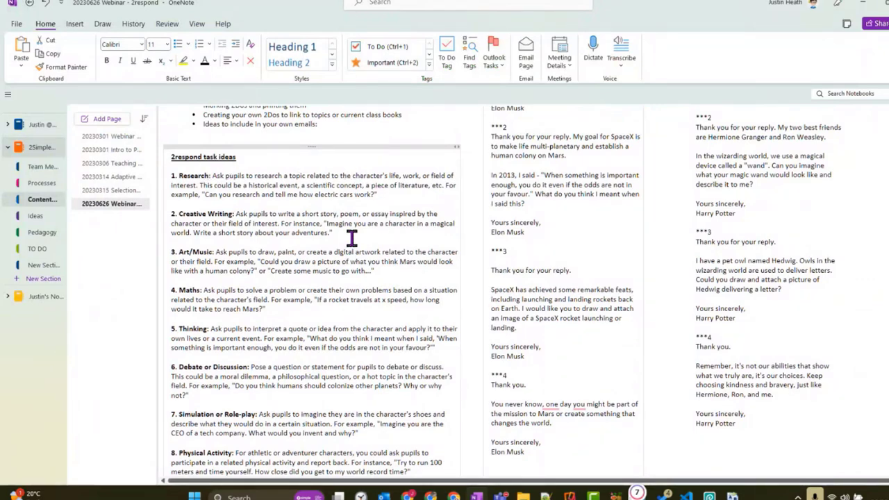
scroll(353, 234, "down", 3)
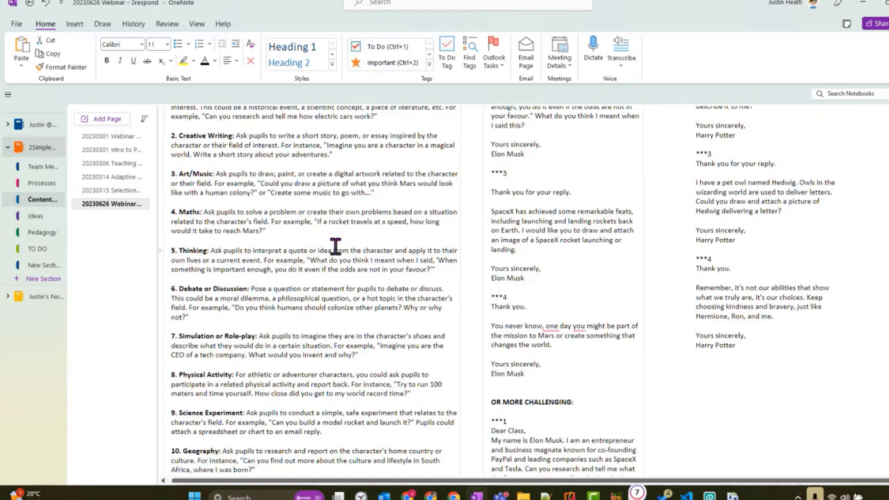
scroll(349, 261, "down", 5)
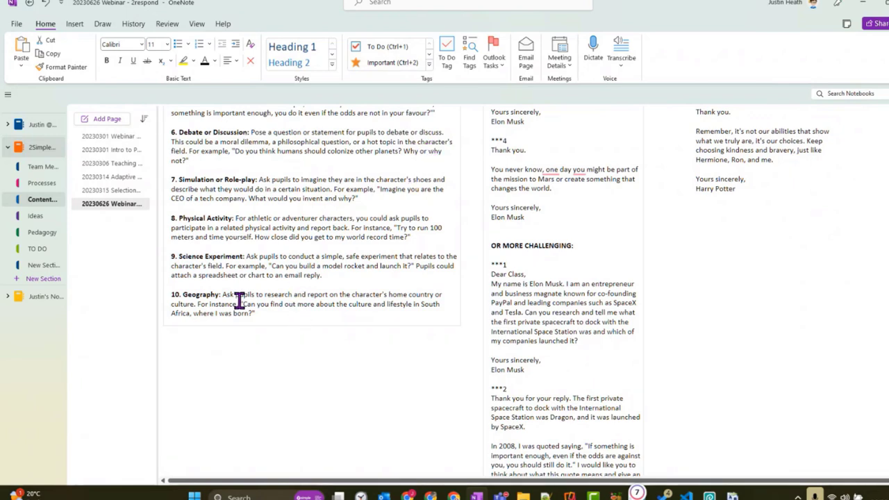
left_click_drag(239, 301, 230, 205)
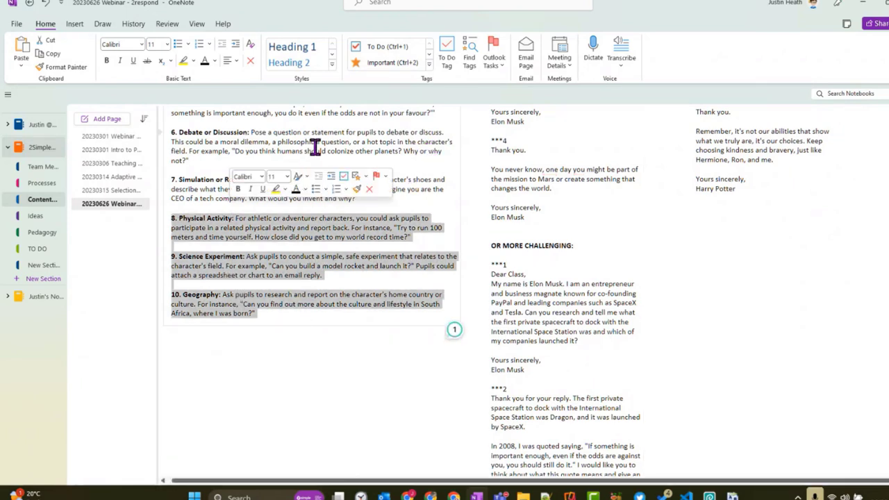
left_click(314, 149)
scroll(314, 148, "up", 4)
scroll(314, 147, "up", 2)
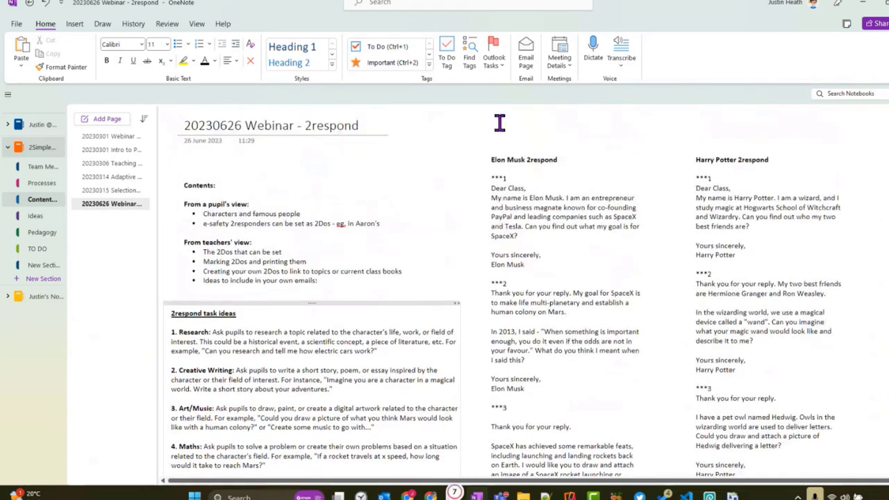
left_click(865, 3)
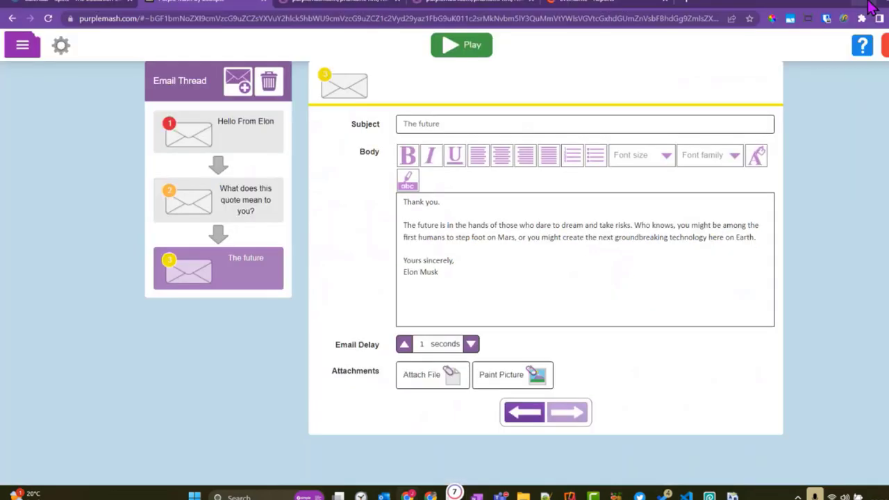